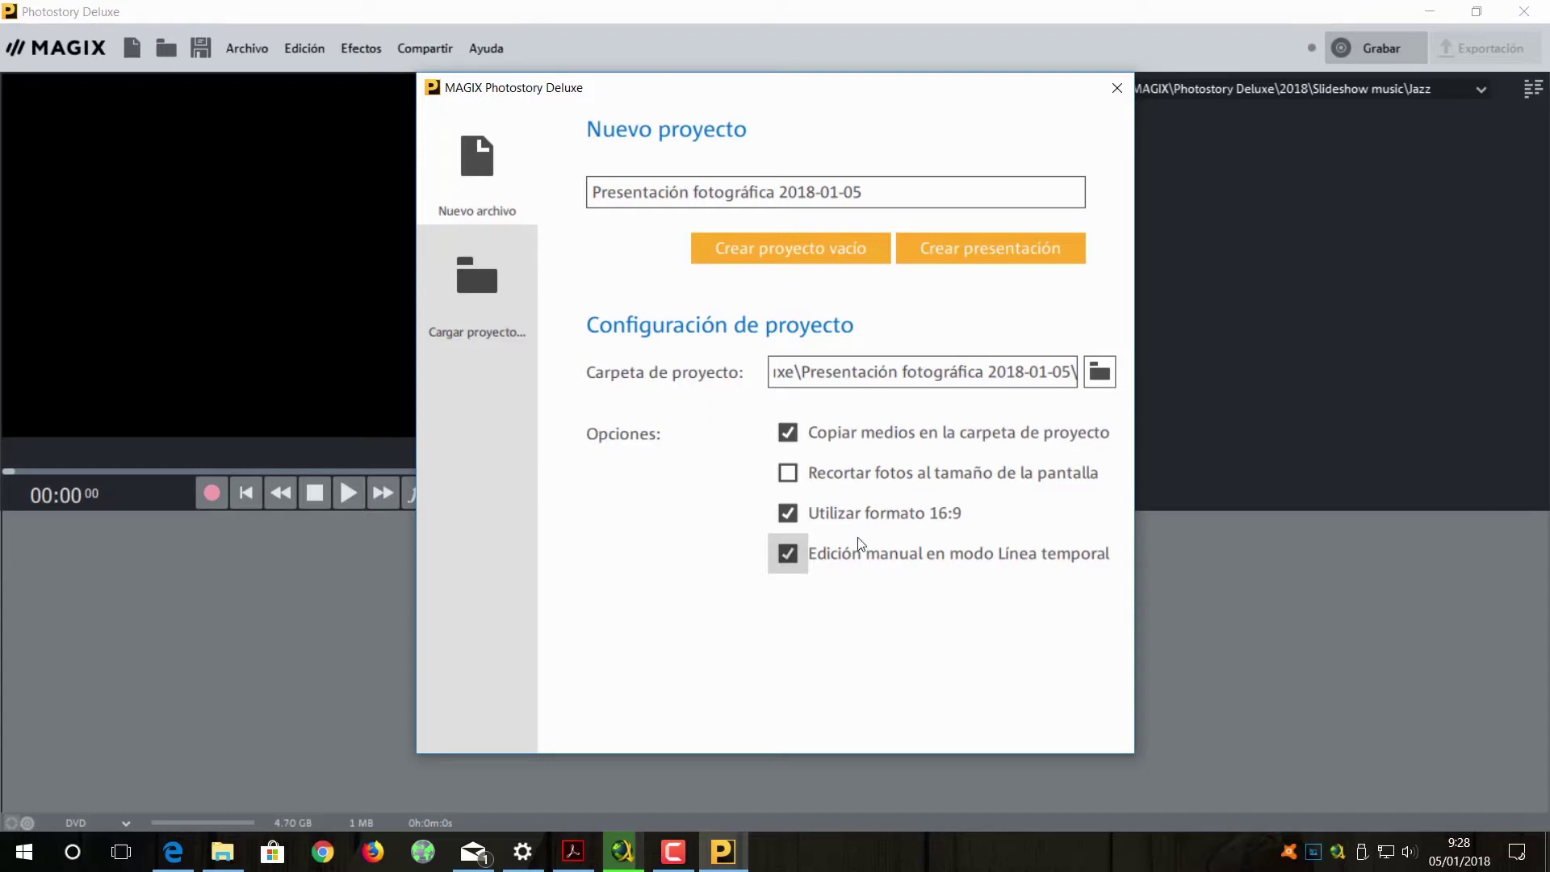
Create the empty project "Presentación fotográfica 2018-01-05", switch it to storyboard mode and return it to timeline mode
{"action": "left_click", "coordinate": [782, 250]}
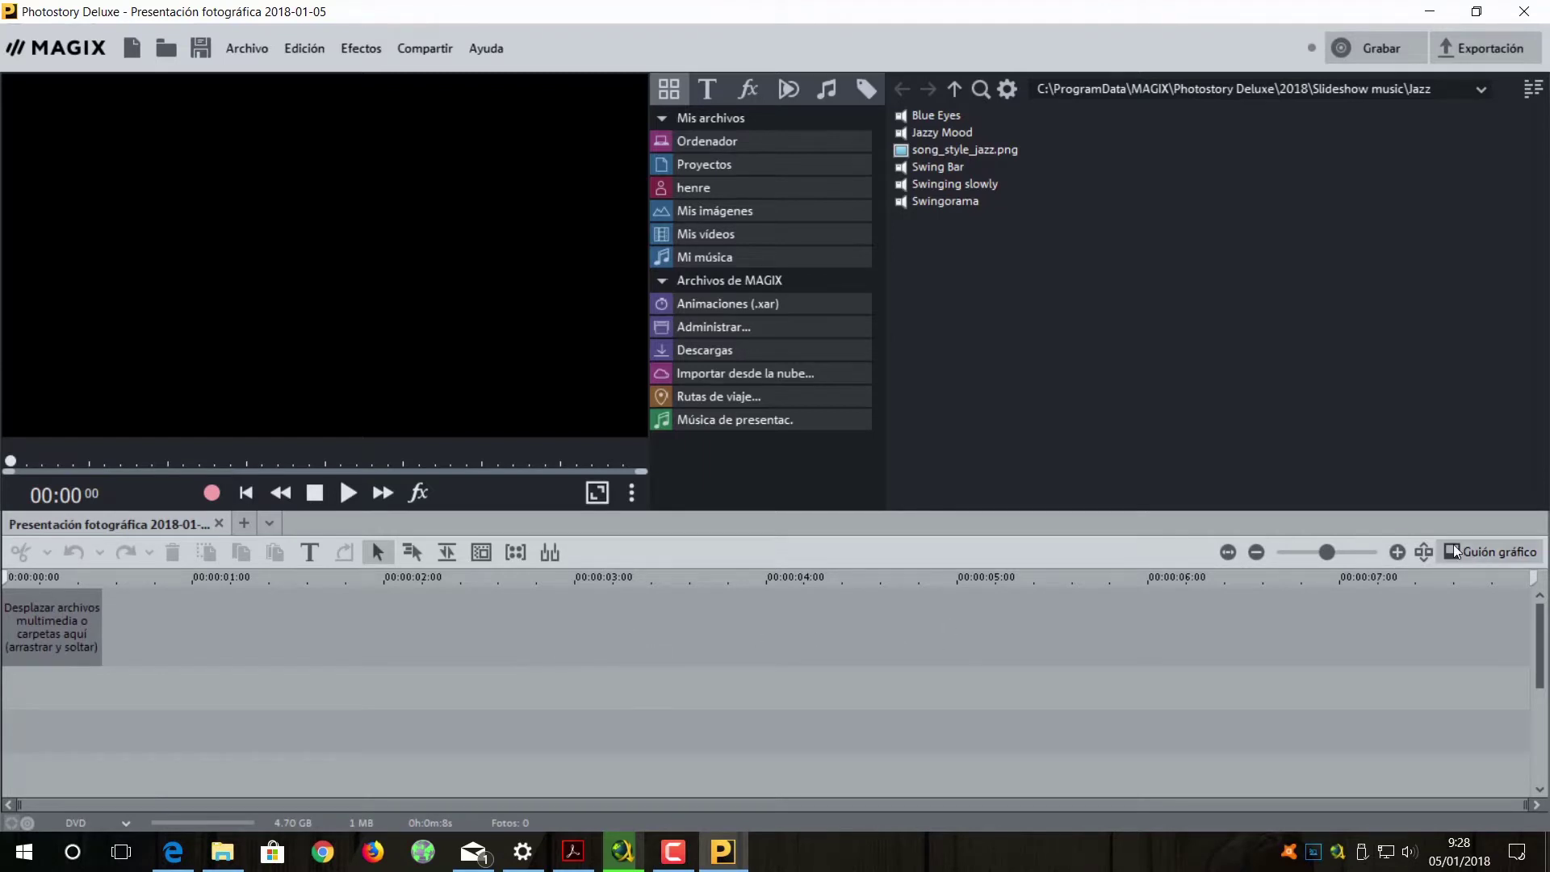
{"action": "left_click", "coordinate": [1480, 555]}
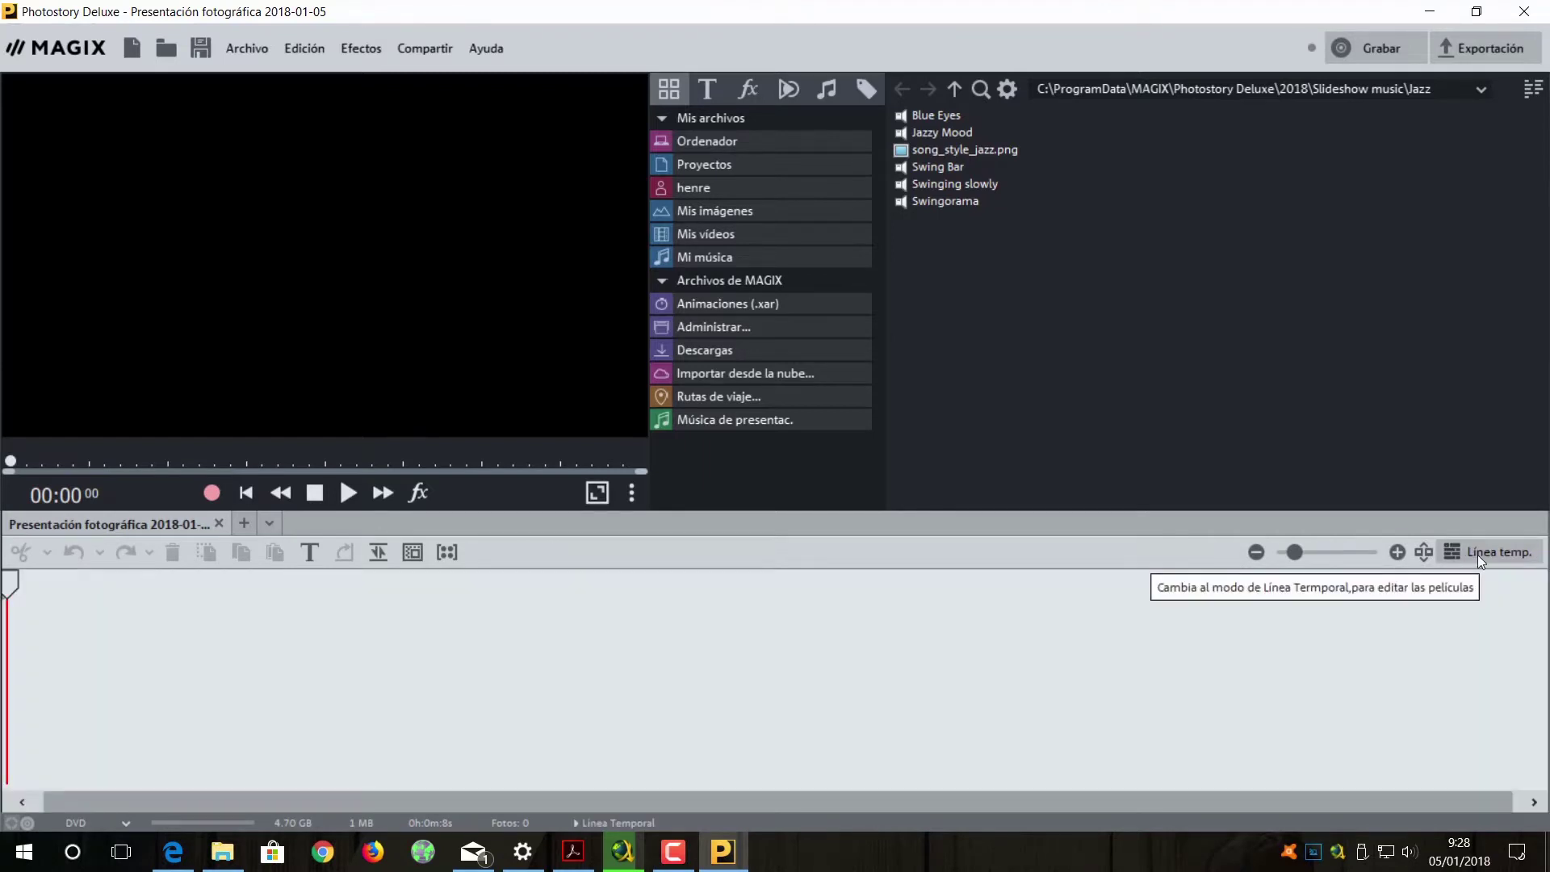
{"action": "left_click", "coordinate": [1481, 554]}
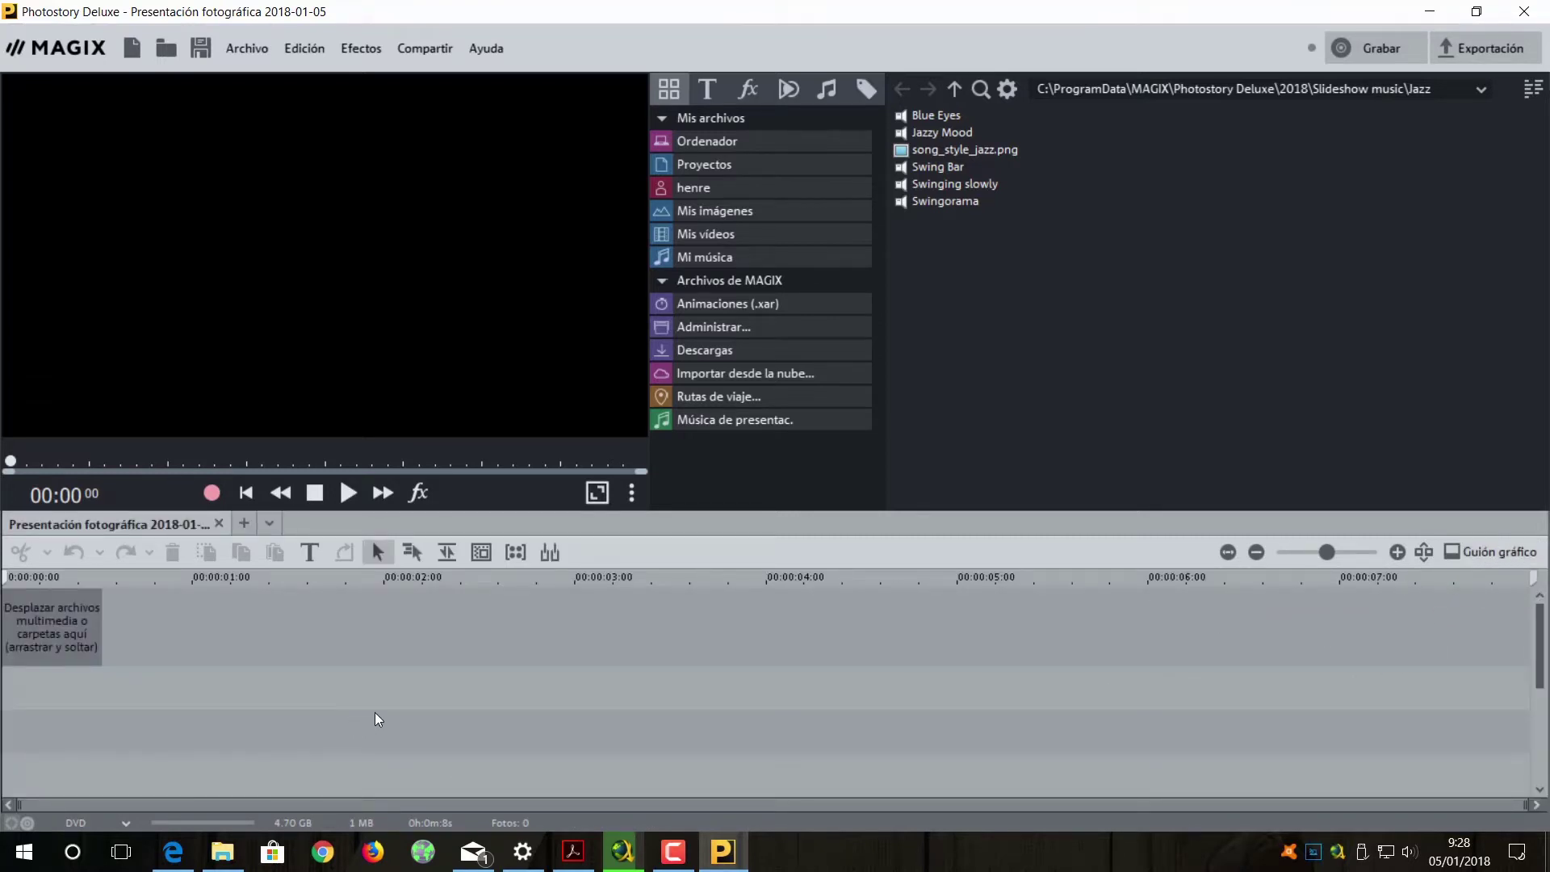
Open the Mis imágenes folder, preview the picture COMIC.psd in the monitor and stop the preview
{"action": "left_click", "coordinate": [764, 211]}
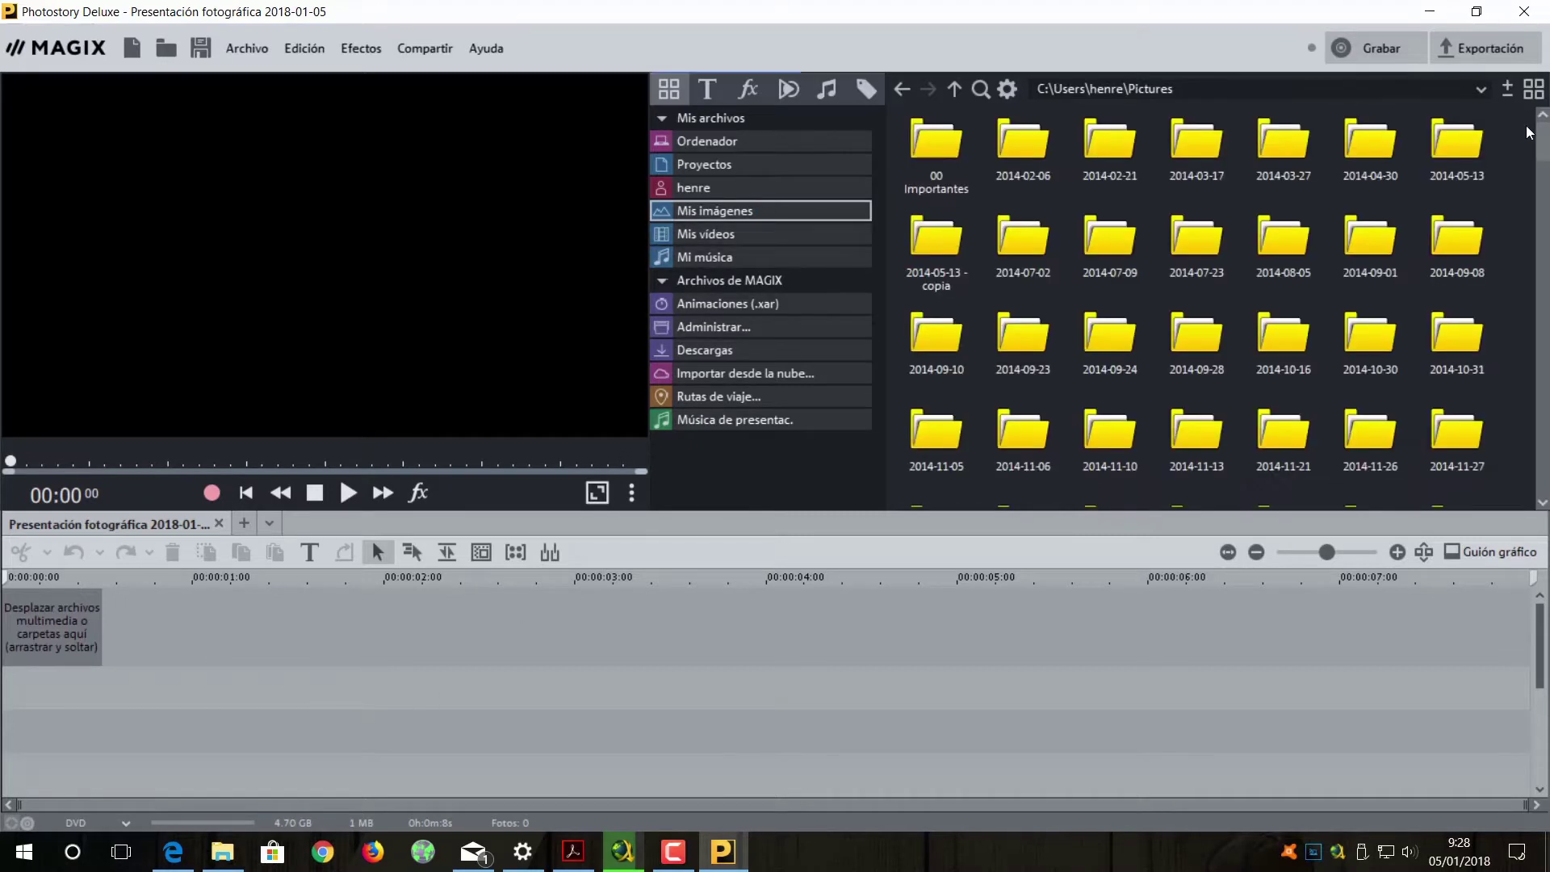
{"action": "left_click_drag", "start_coordinate": [1544, 173], "coordinate": [1547, 327]}
{"action": "mouse_move", "coordinate": [1024, 329]}
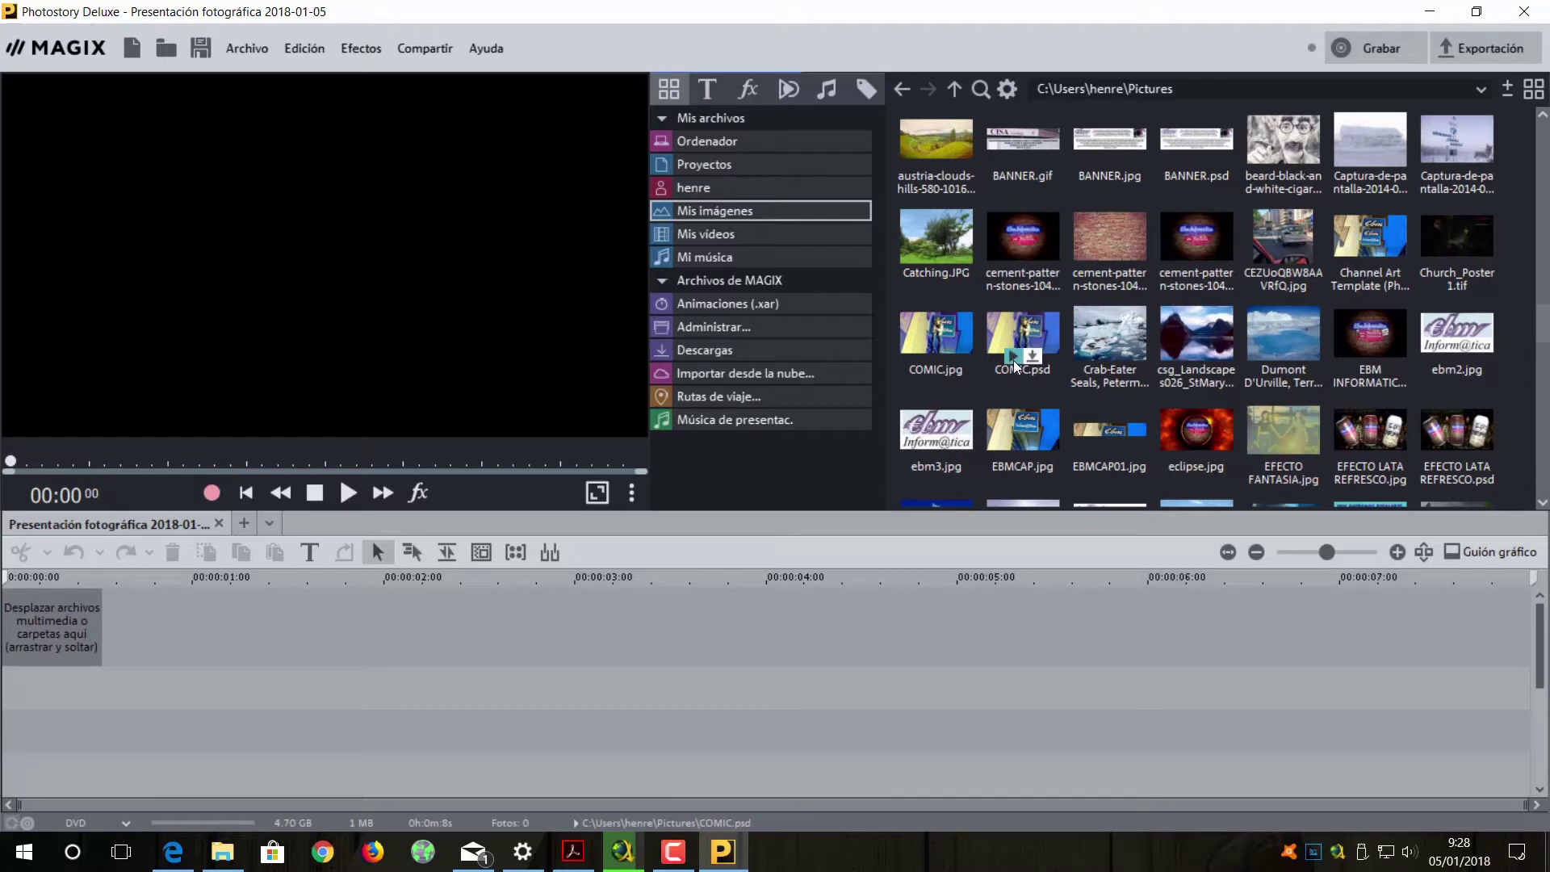
{"action": "left_click", "coordinate": [1014, 356]}
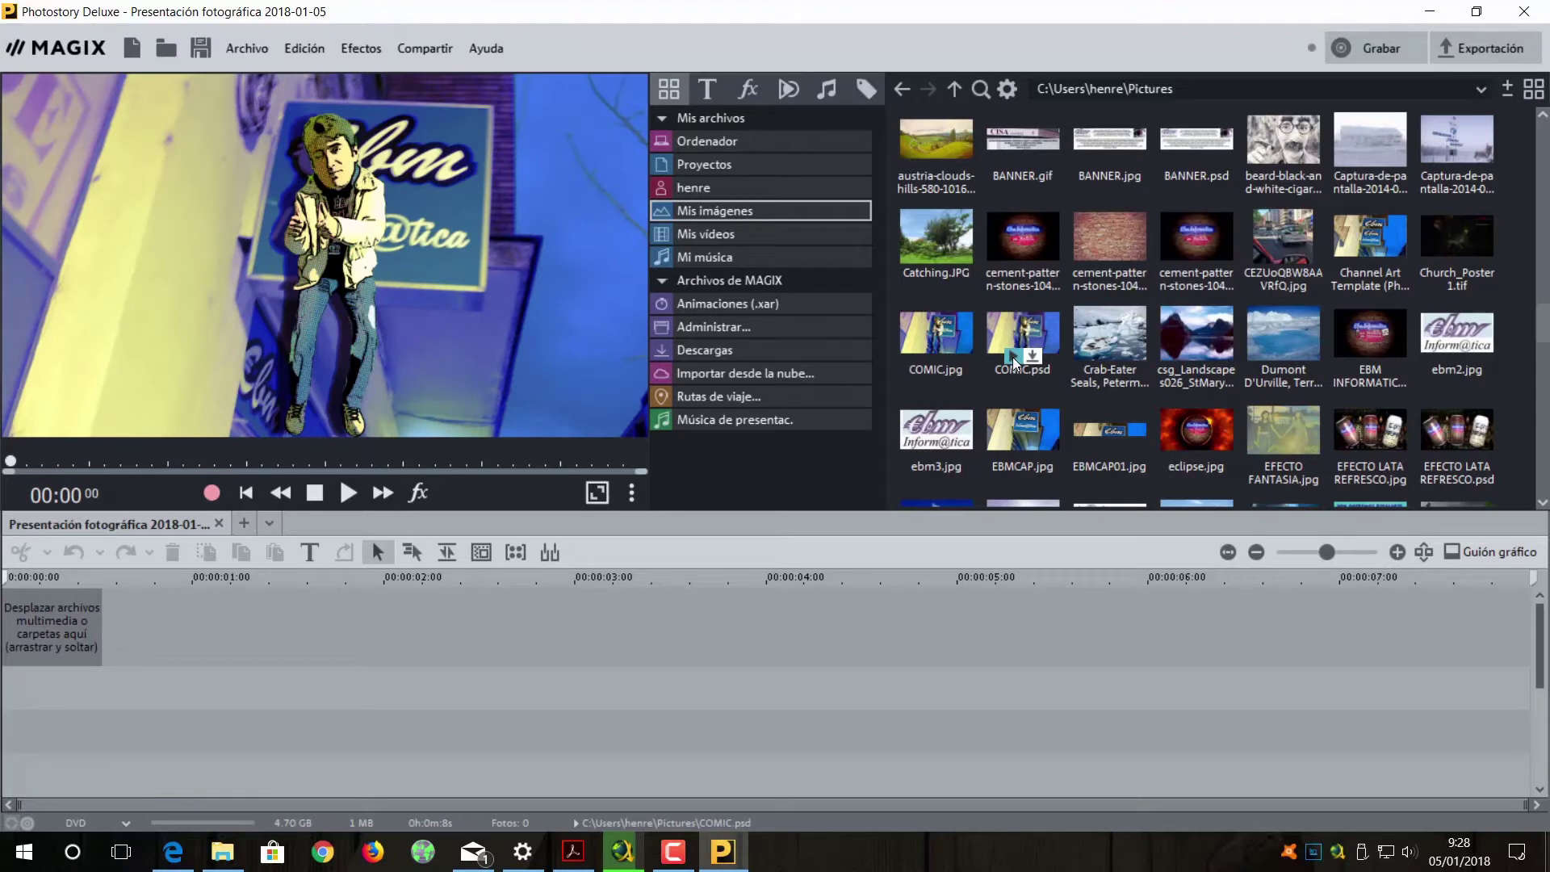
{"action": "left_click", "coordinate": [315, 492]}
Place COMIC.psd at the start of the first timeline track and delete it from there again
{"action": "mouse_move", "coordinate": [1016, 320]}
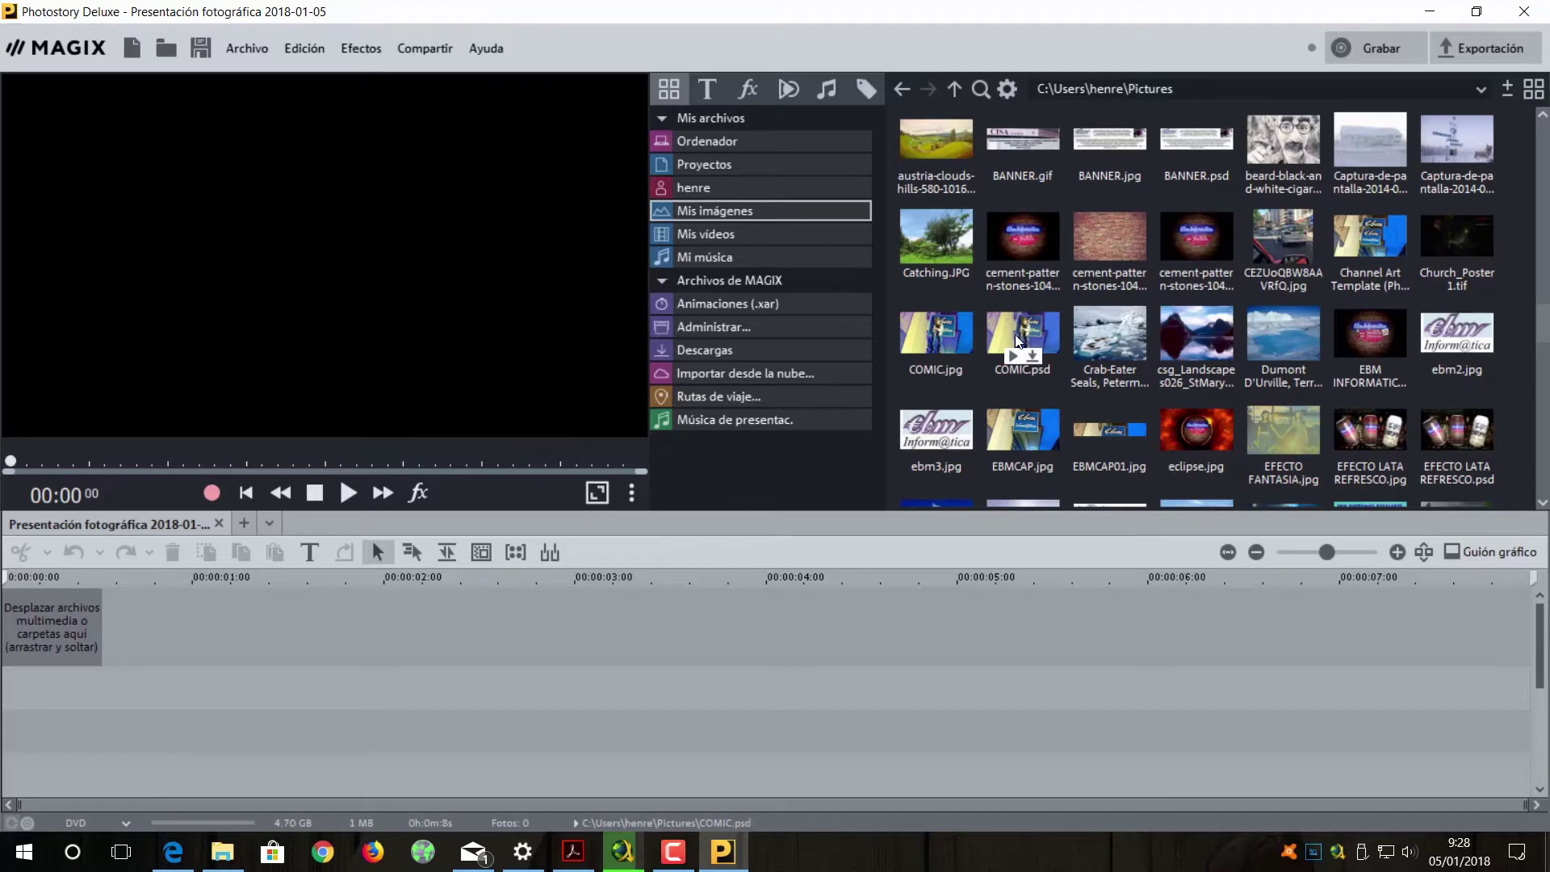
{"action": "left_click_drag", "start_coordinate": [1006, 325], "coordinate": [38, 630]}
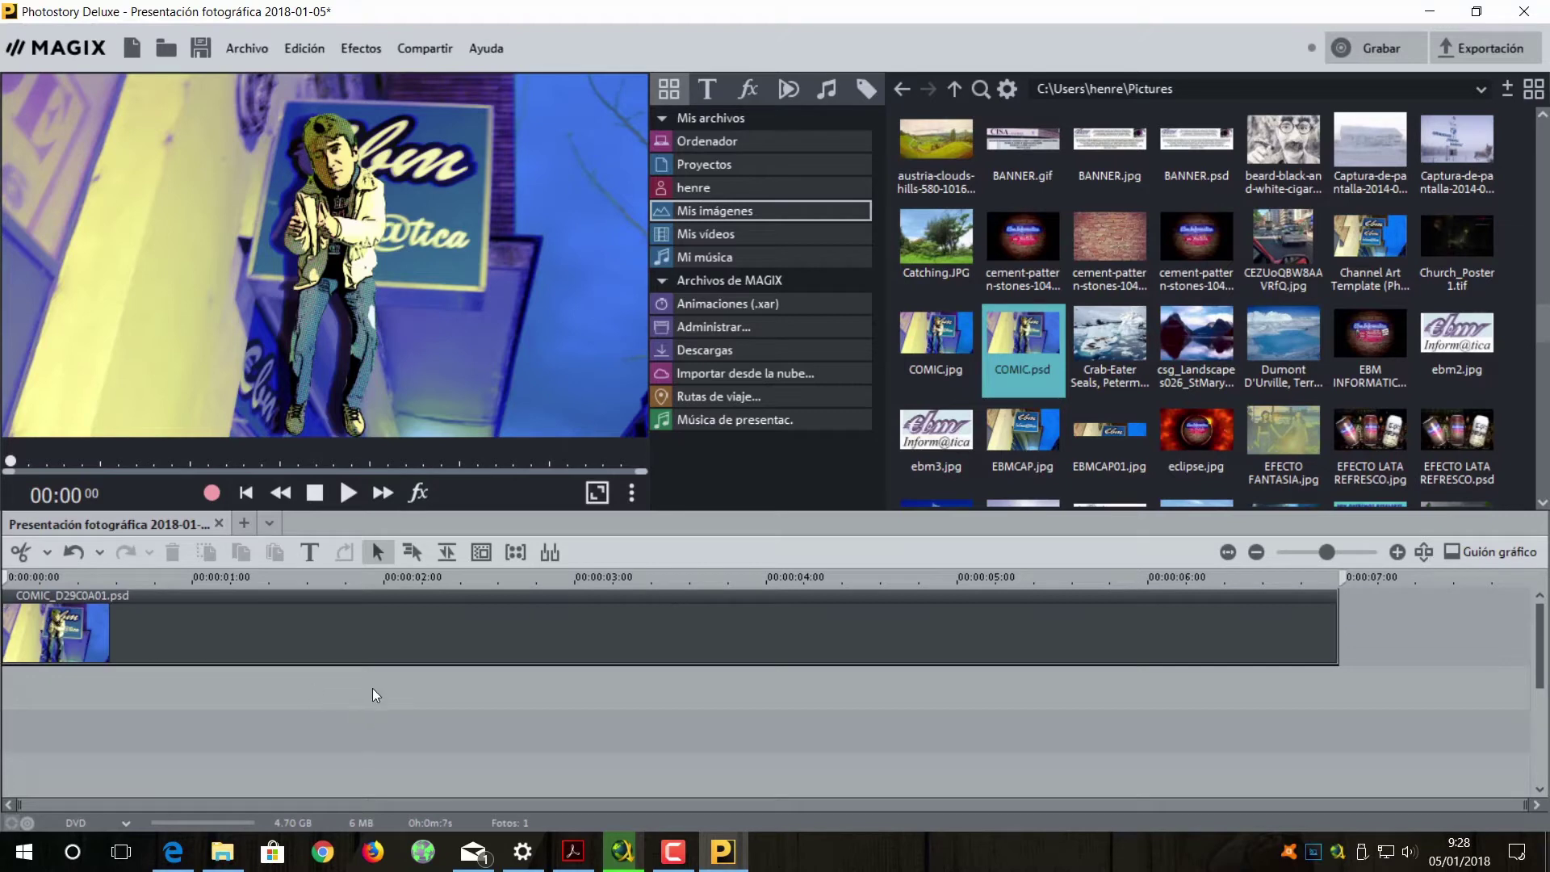
{"action": "left_click", "coordinate": [481, 601]}
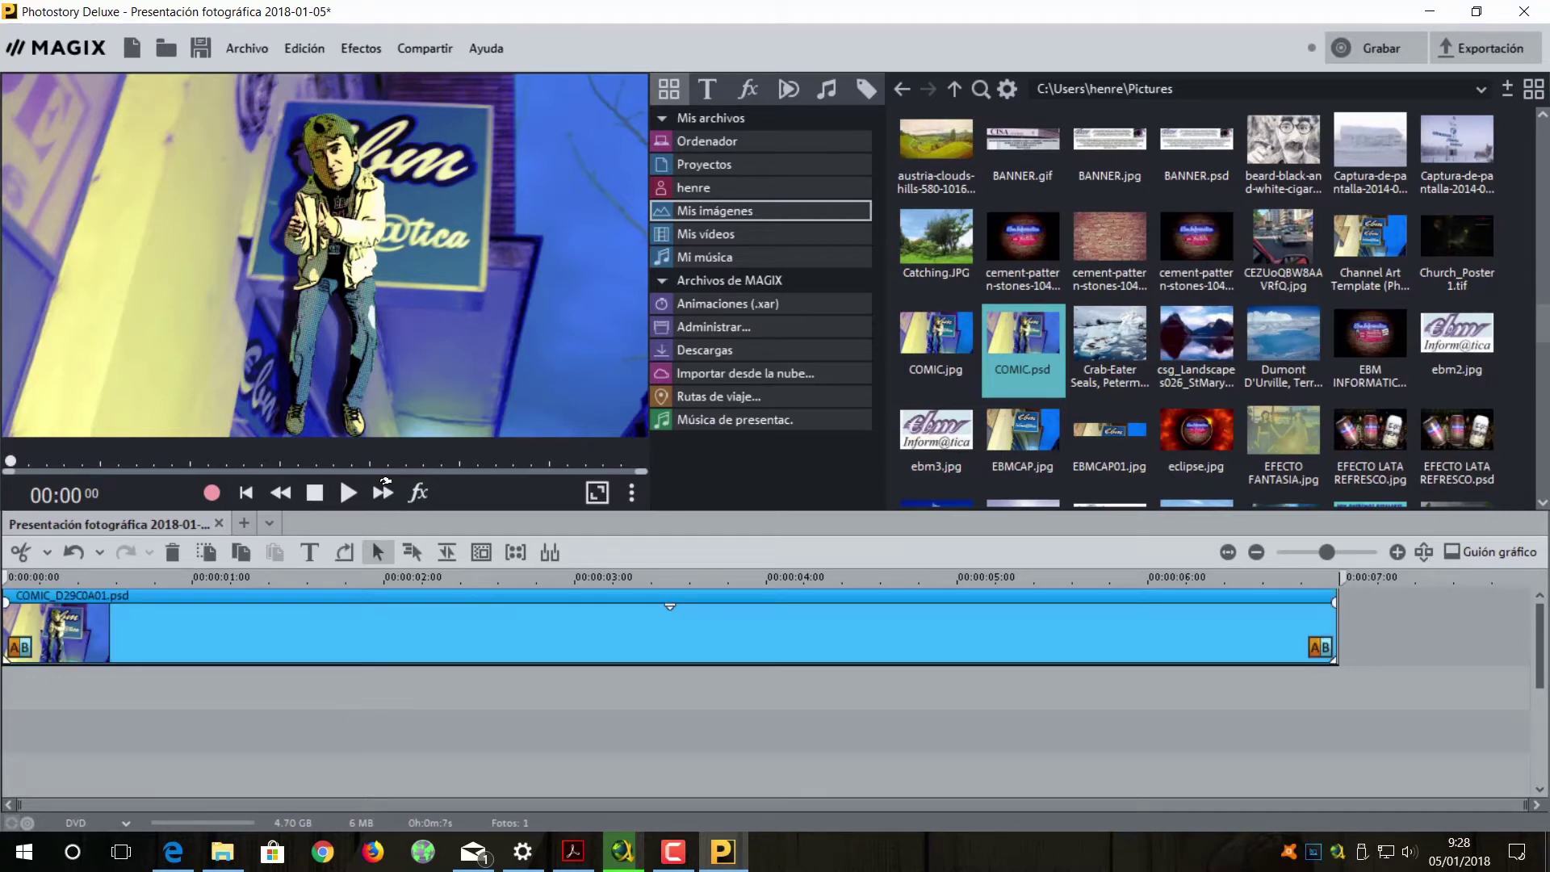
{"action": "key", "text": "Delete"}
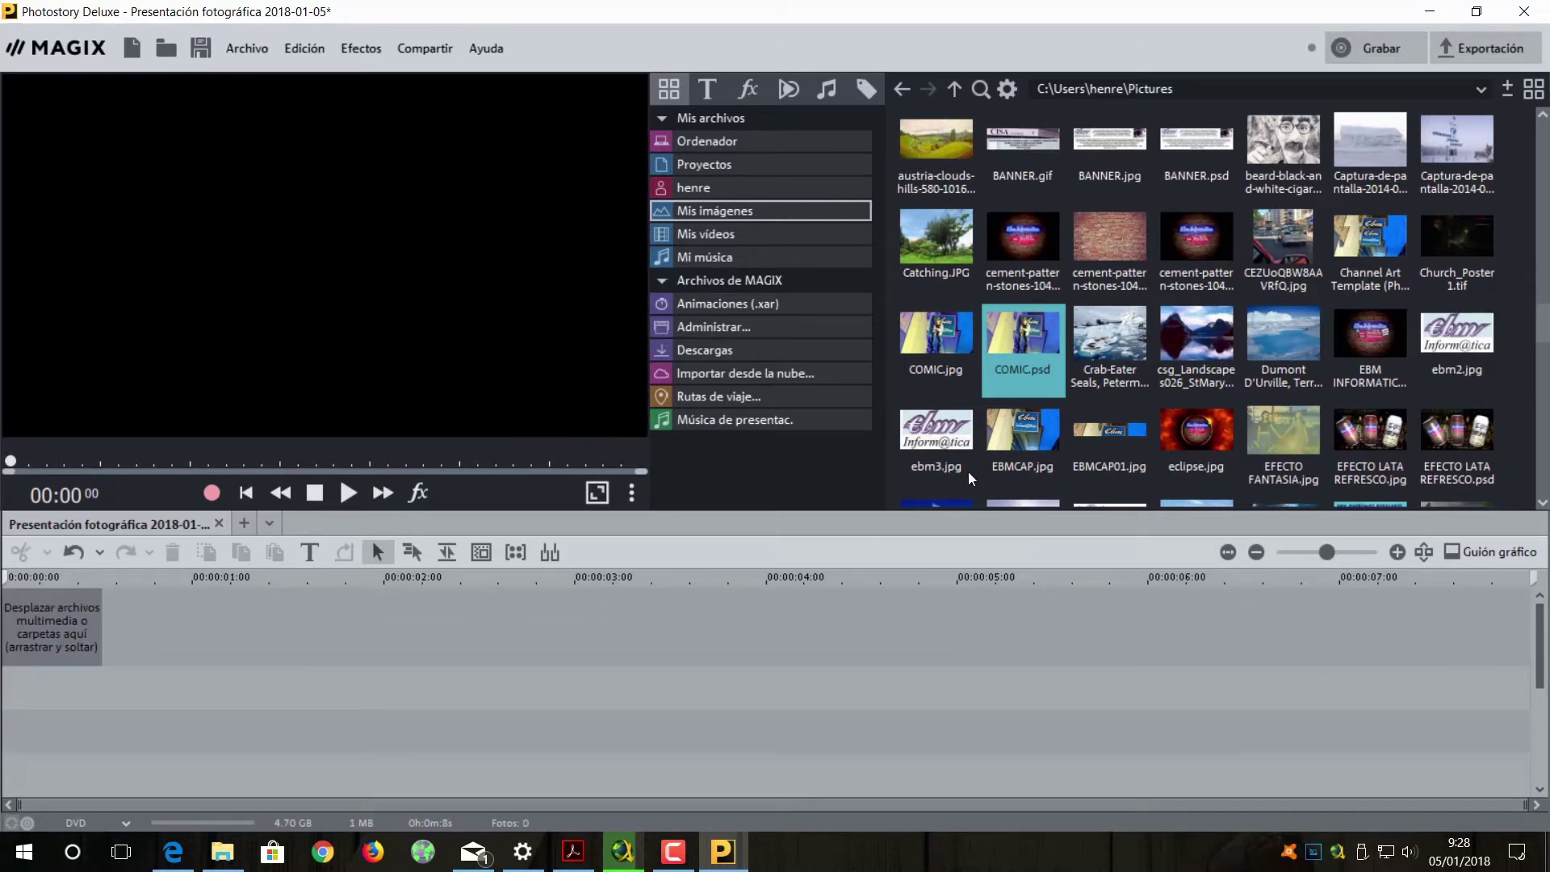
Import COMIC.psd and the Dumont D'Urville picture into the timeline one after the other, and delete both clips
{"action": "left_click", "coordinate": [1033, 356]}
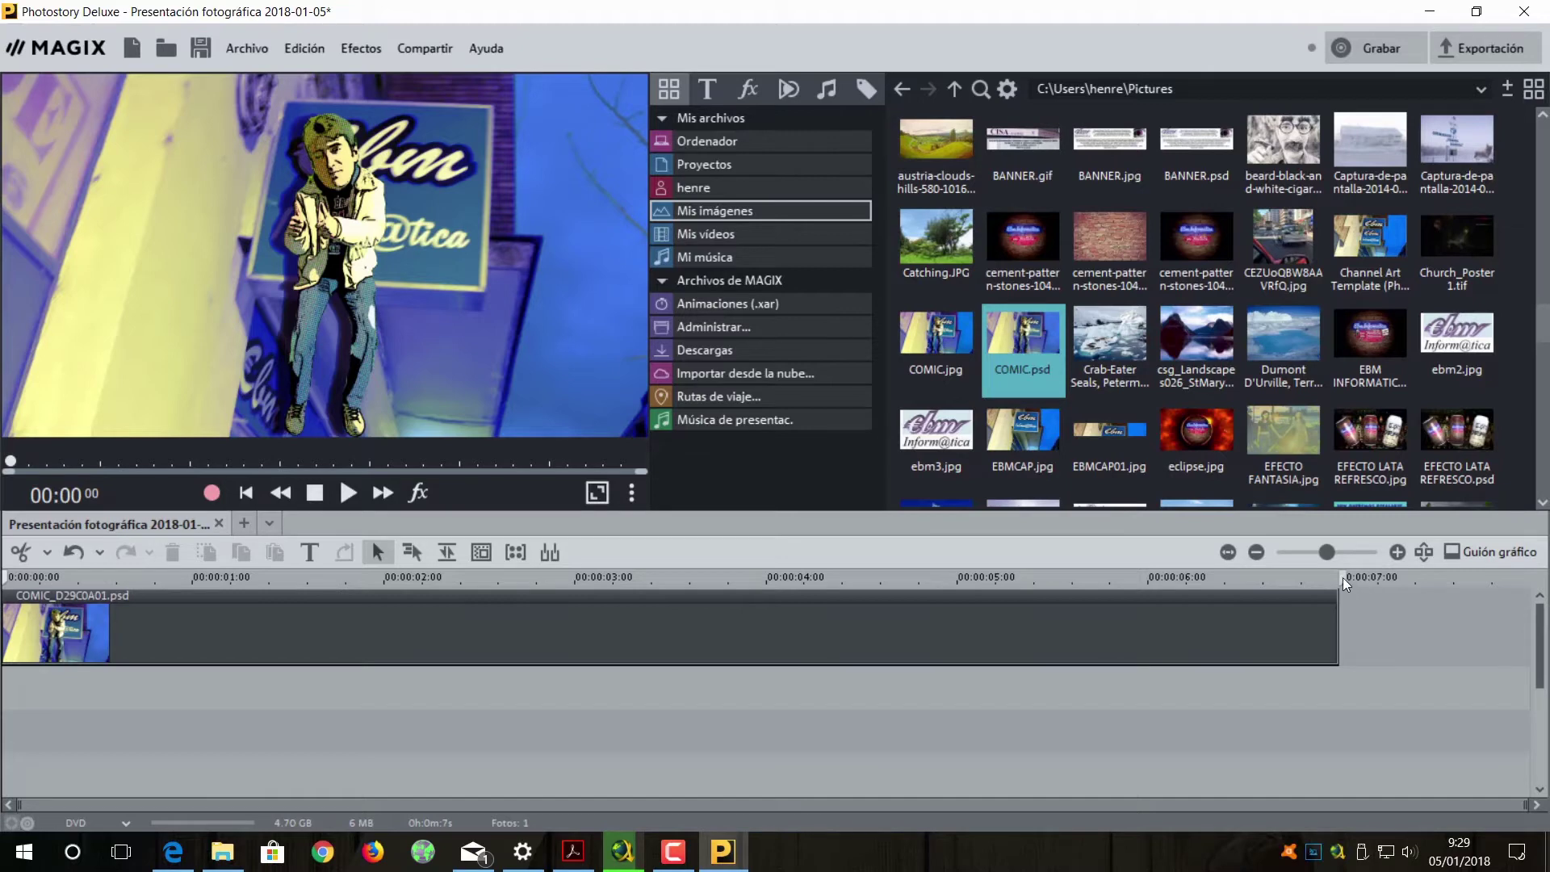
{"action": "mouse_move", "coordinate": [1316, 373]}
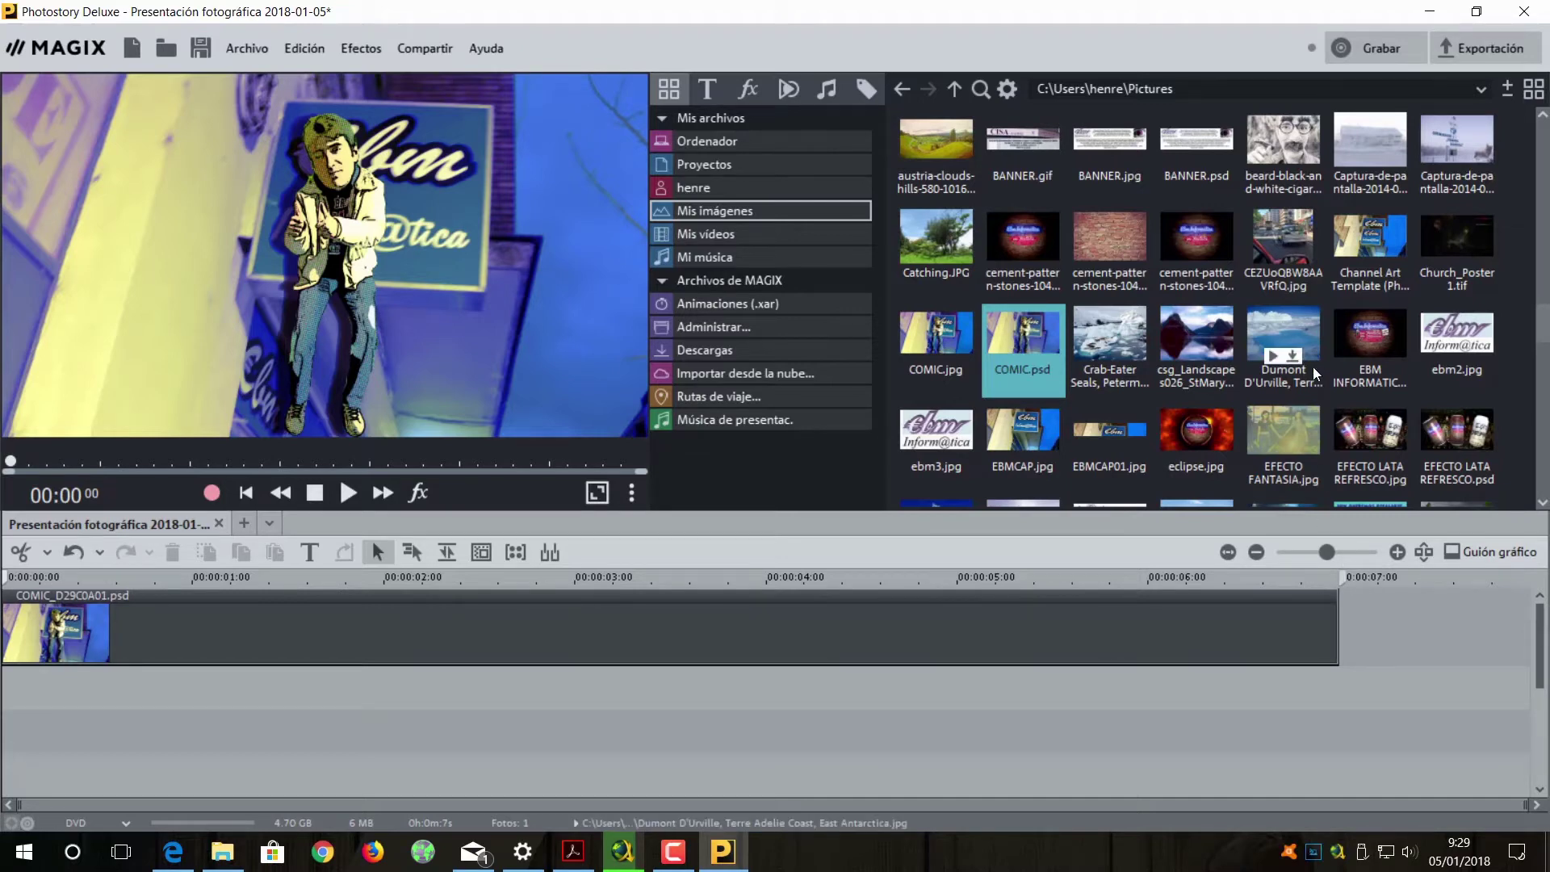
{"action": "left_click", "coordinate": [1296, 359]}
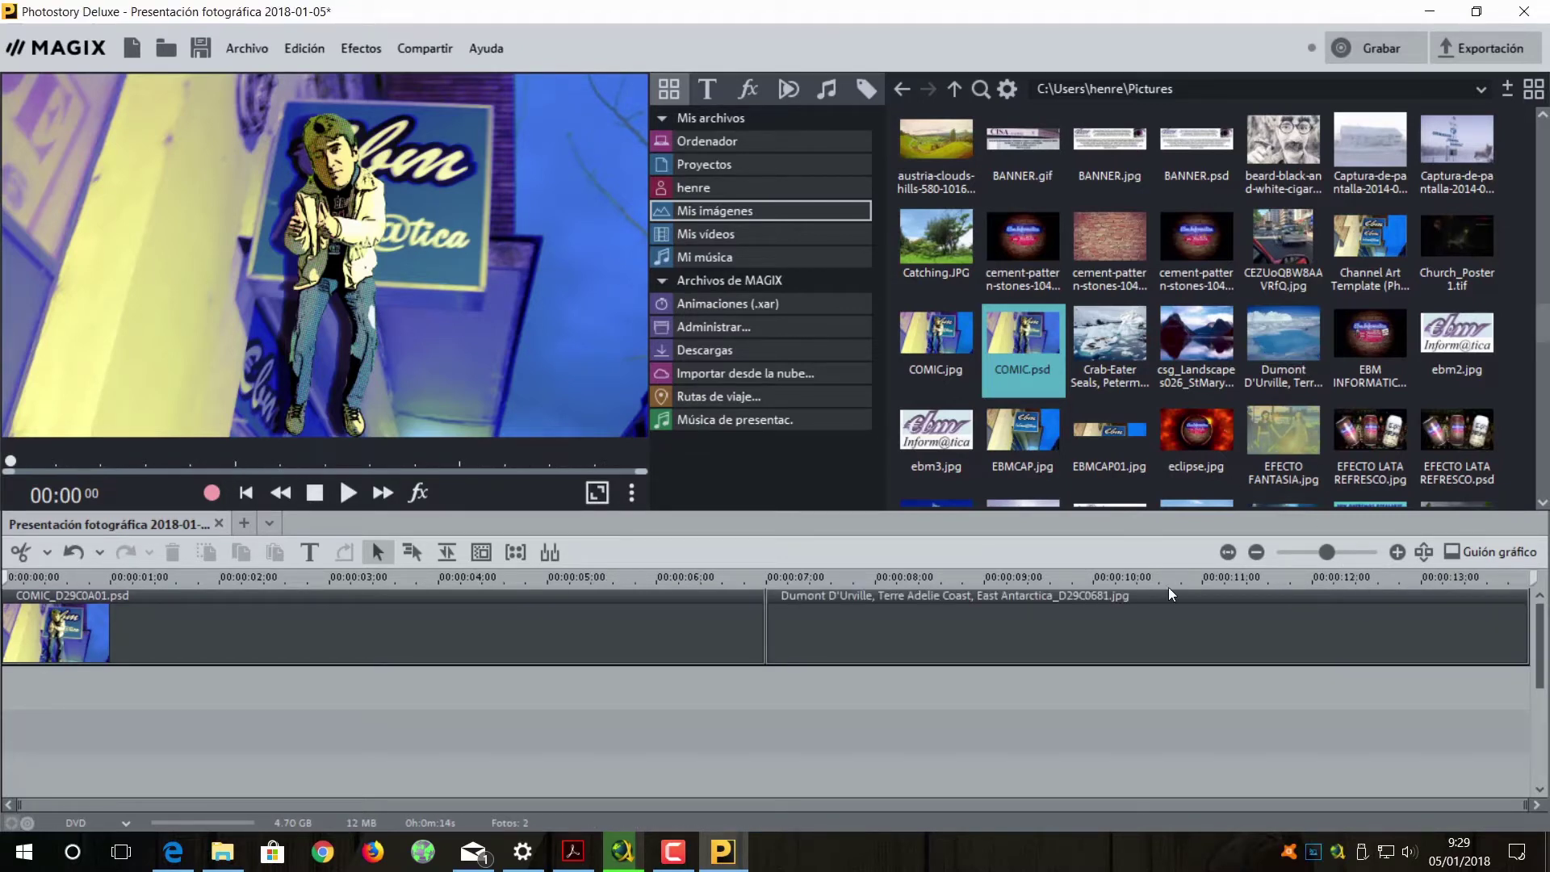
{"action": "left_click", "coordinate": [921, 607]}
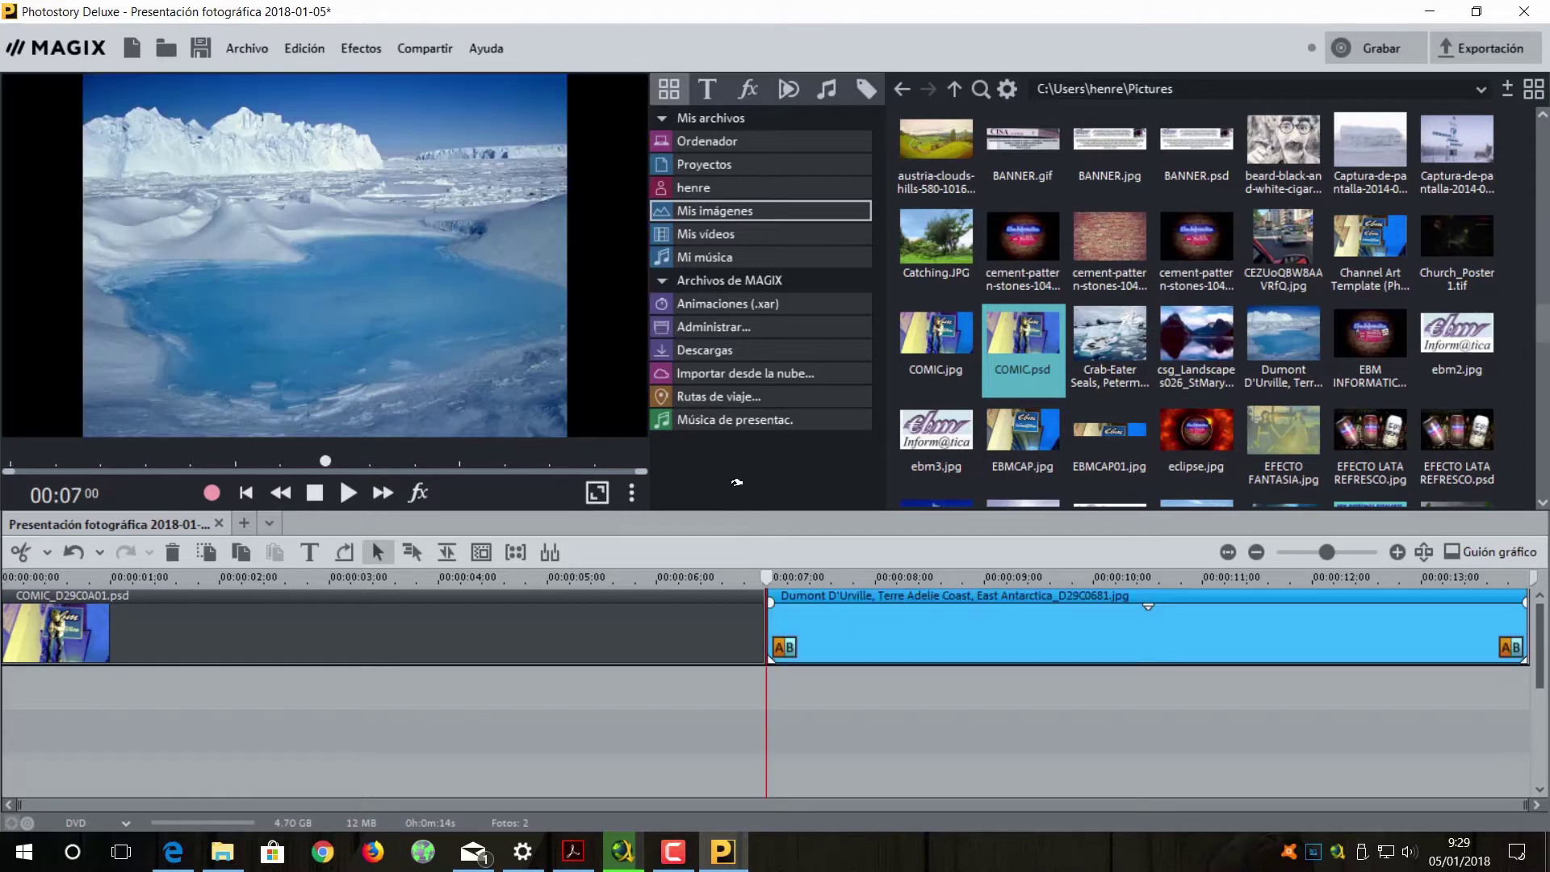
{"action": "key", "text": "Delete"}
{"action": "left_click", "coordinate": [648, 633]}
{"action": "key", "text": "Delete"}
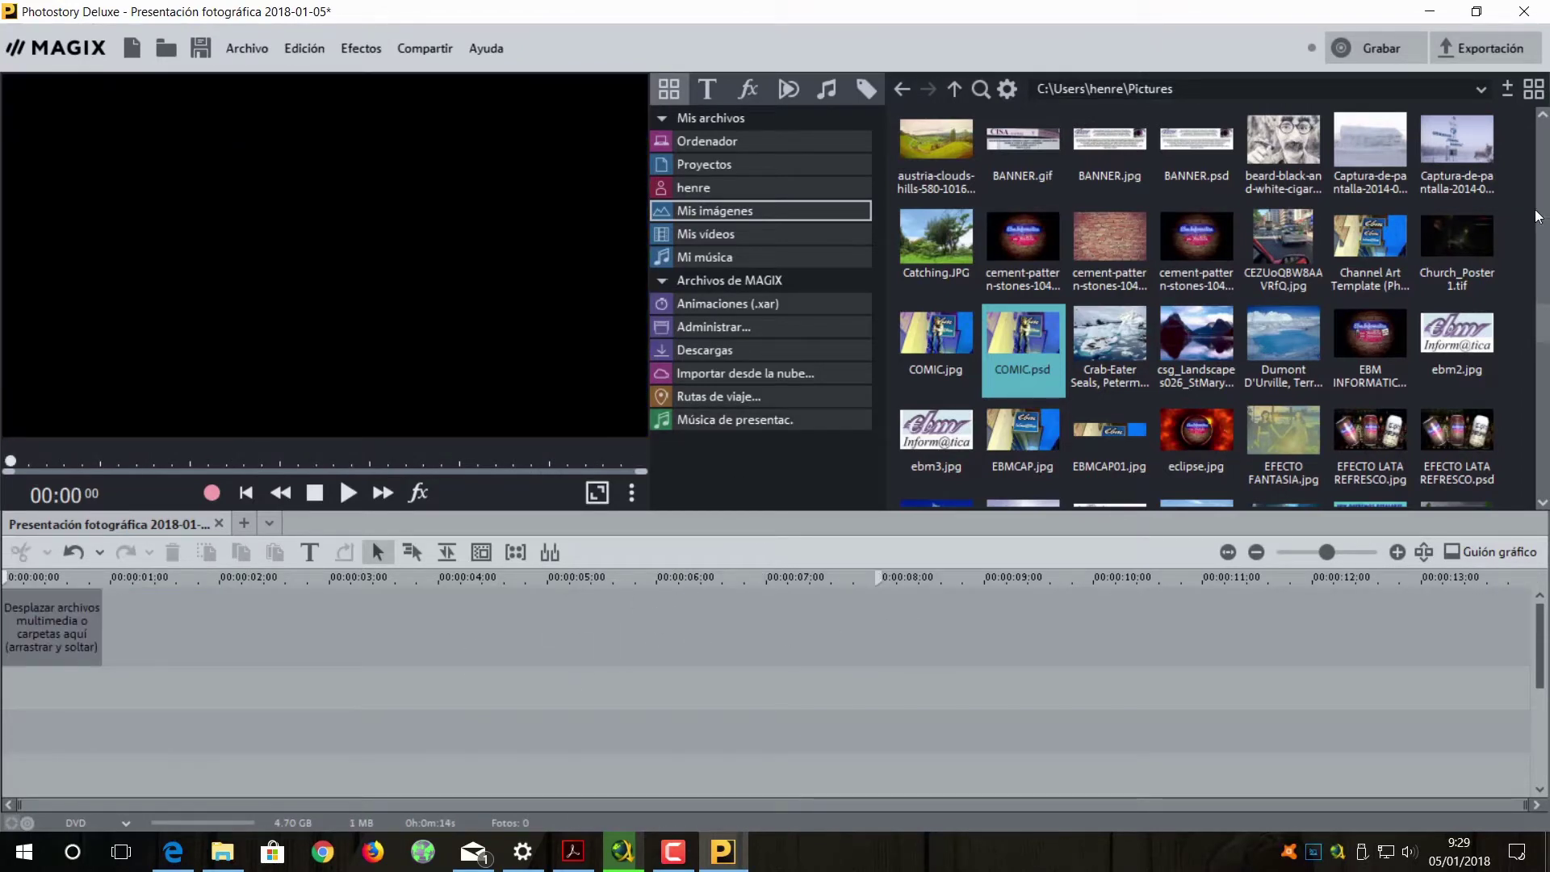
Add the seven pictures from Icebreaking McMurdo Sound, Antarctica.jpg through idea_wallpaper_015.jpg to the first track and play the first ten seconds
{"action": "scroll", "coordinate": [1543, 337], "scroll_direction": "down", "scroll_amount": 2}
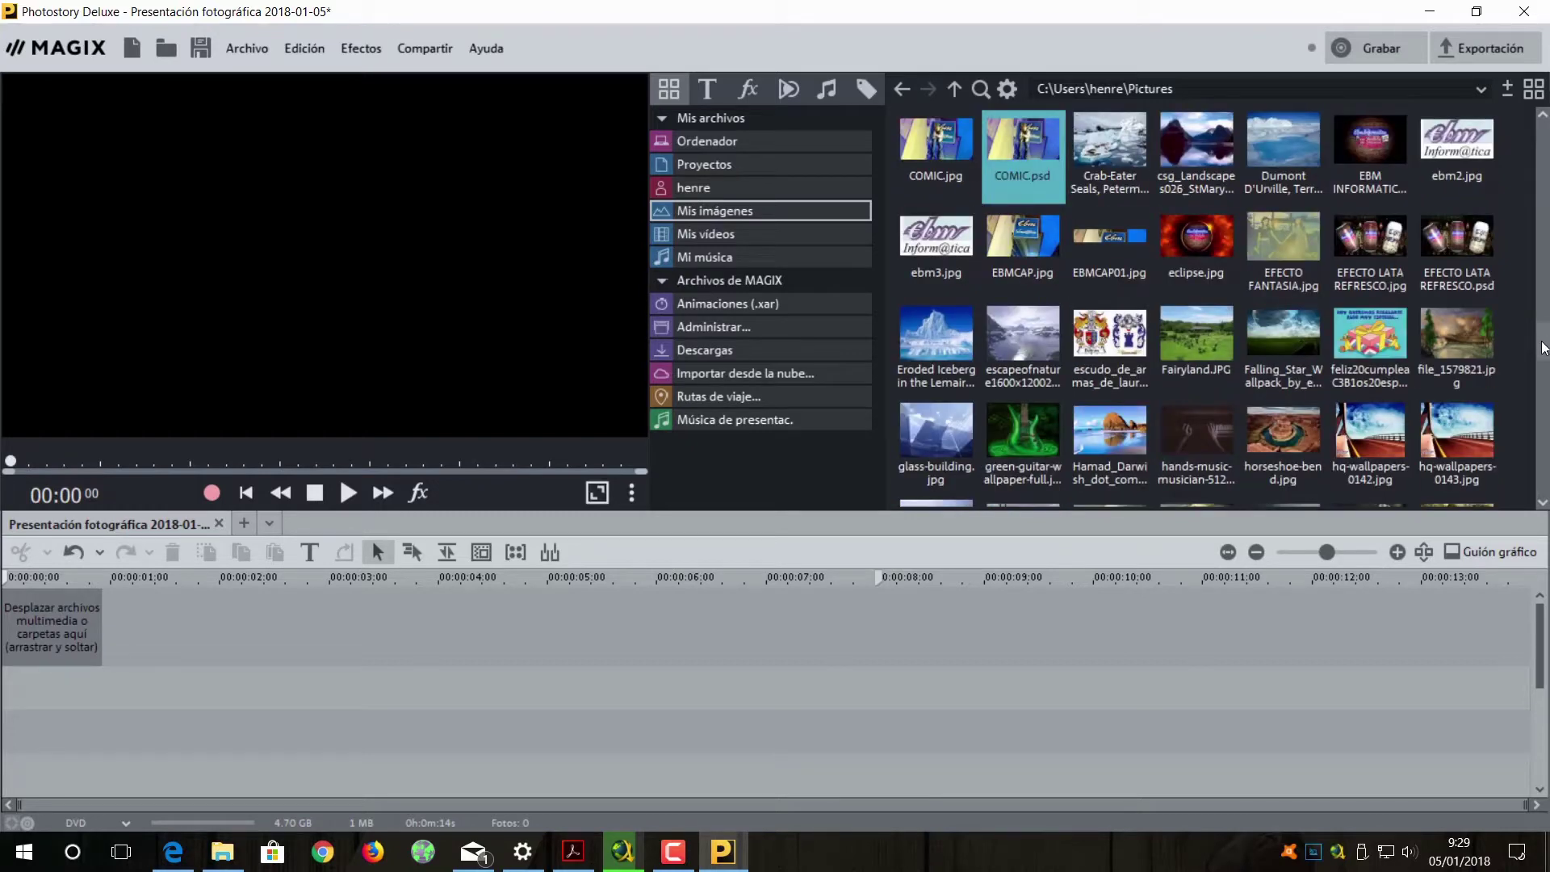
{"action": "scroll", "coordinate": [1544, 361], "scroll_direction": "down", "scroll_amount": 2}
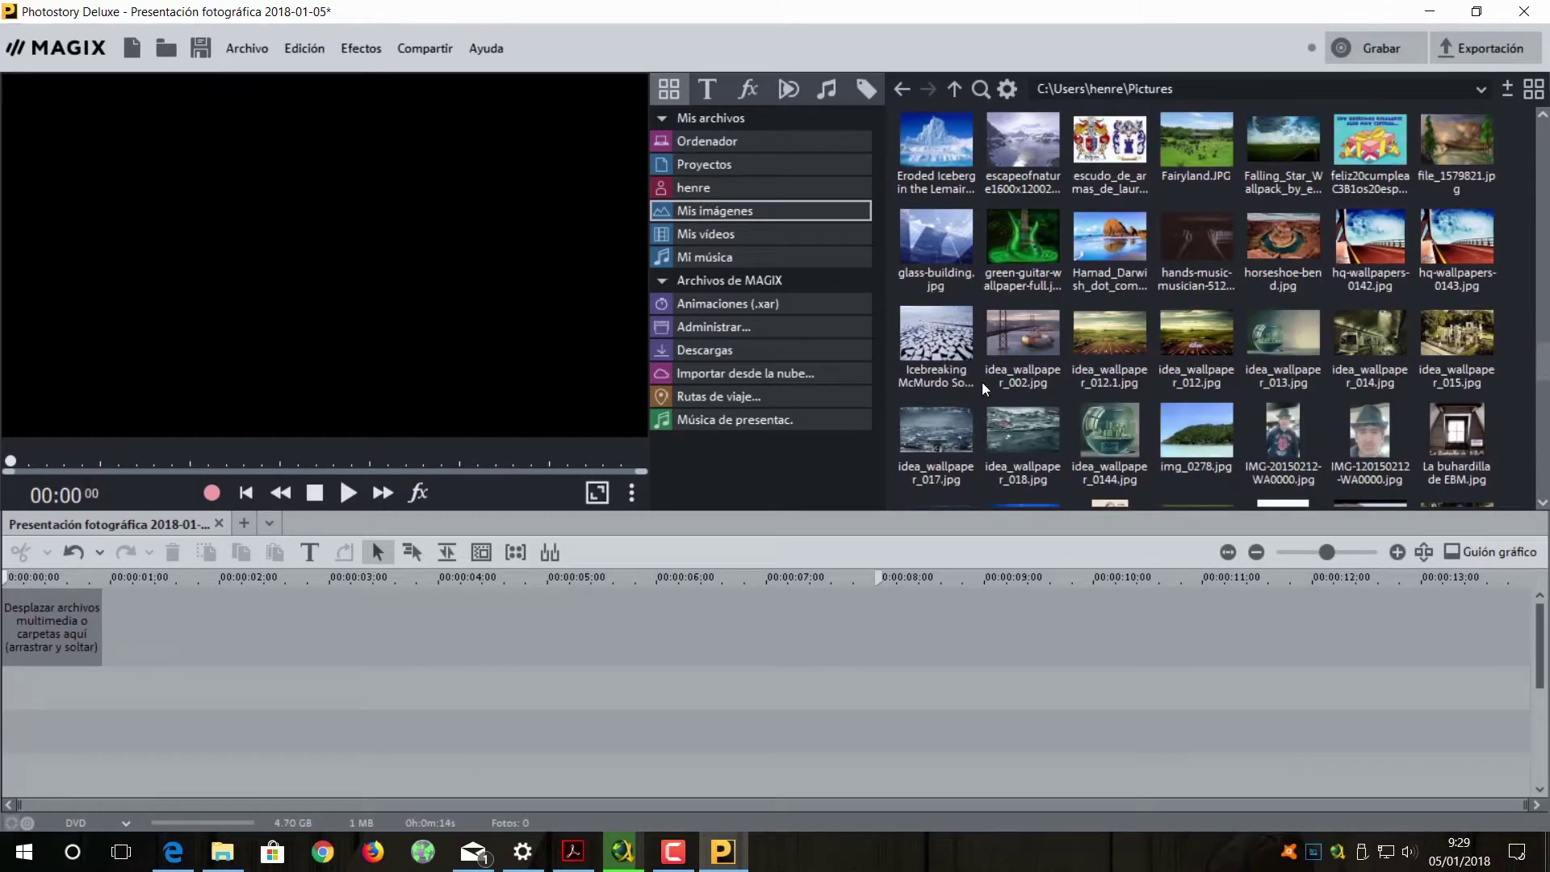
{"action": "left_click", "coordinate": [960, 327]}
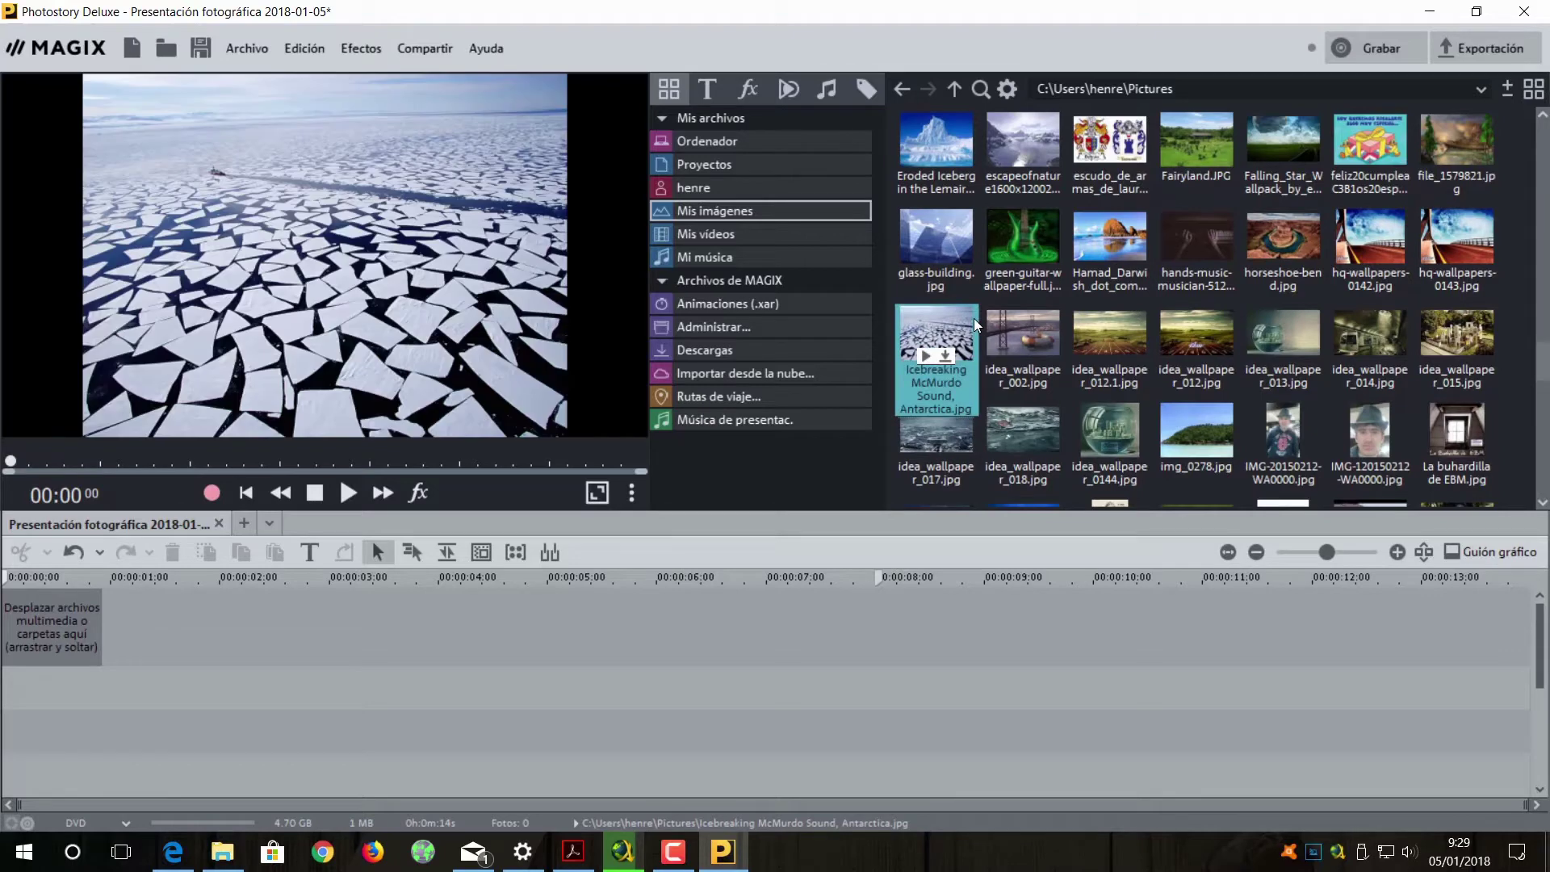
{"action": "left_click", "coordinate": [1461, 328], "text": "shift"}
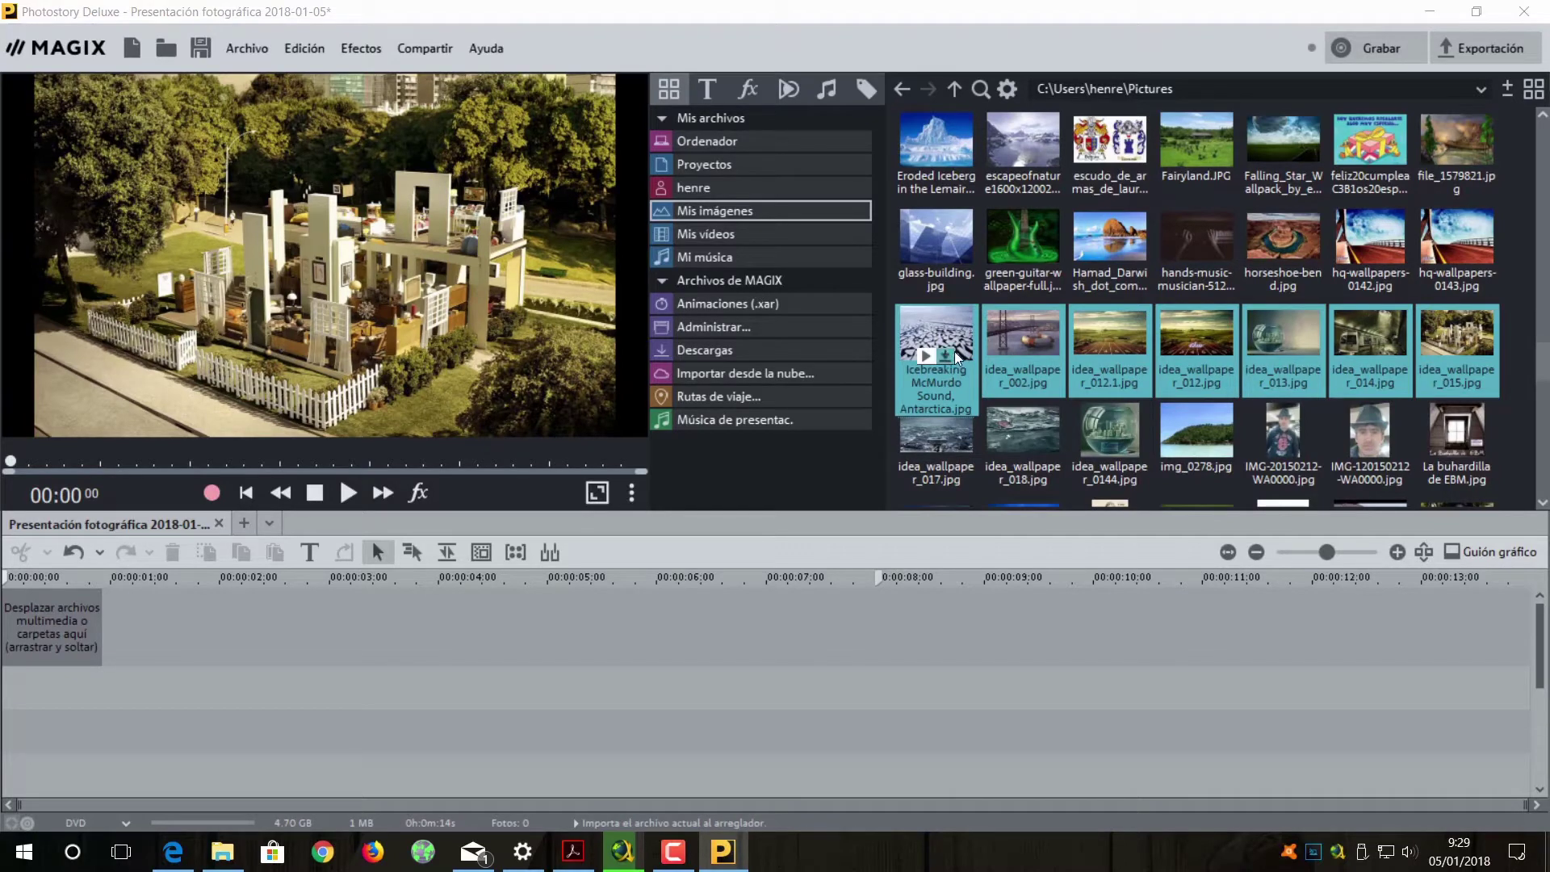
{"action": "left_click_drag", "start_coordinate": [923, 318], "coordinate": [60, 635]}
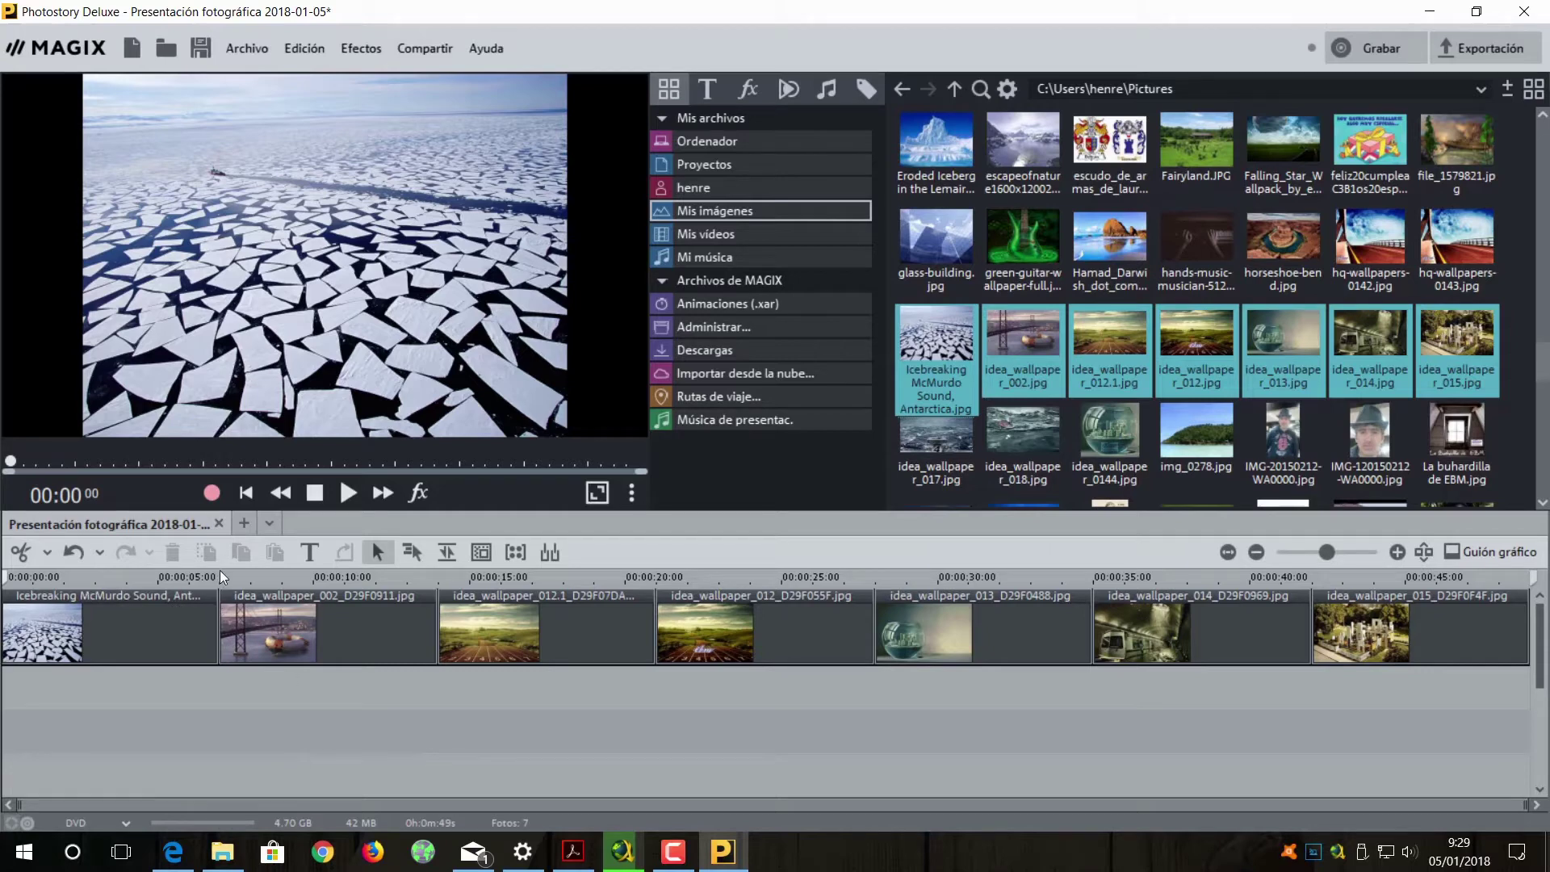
{"action": "left_click", "coordinate": [351, 494]}
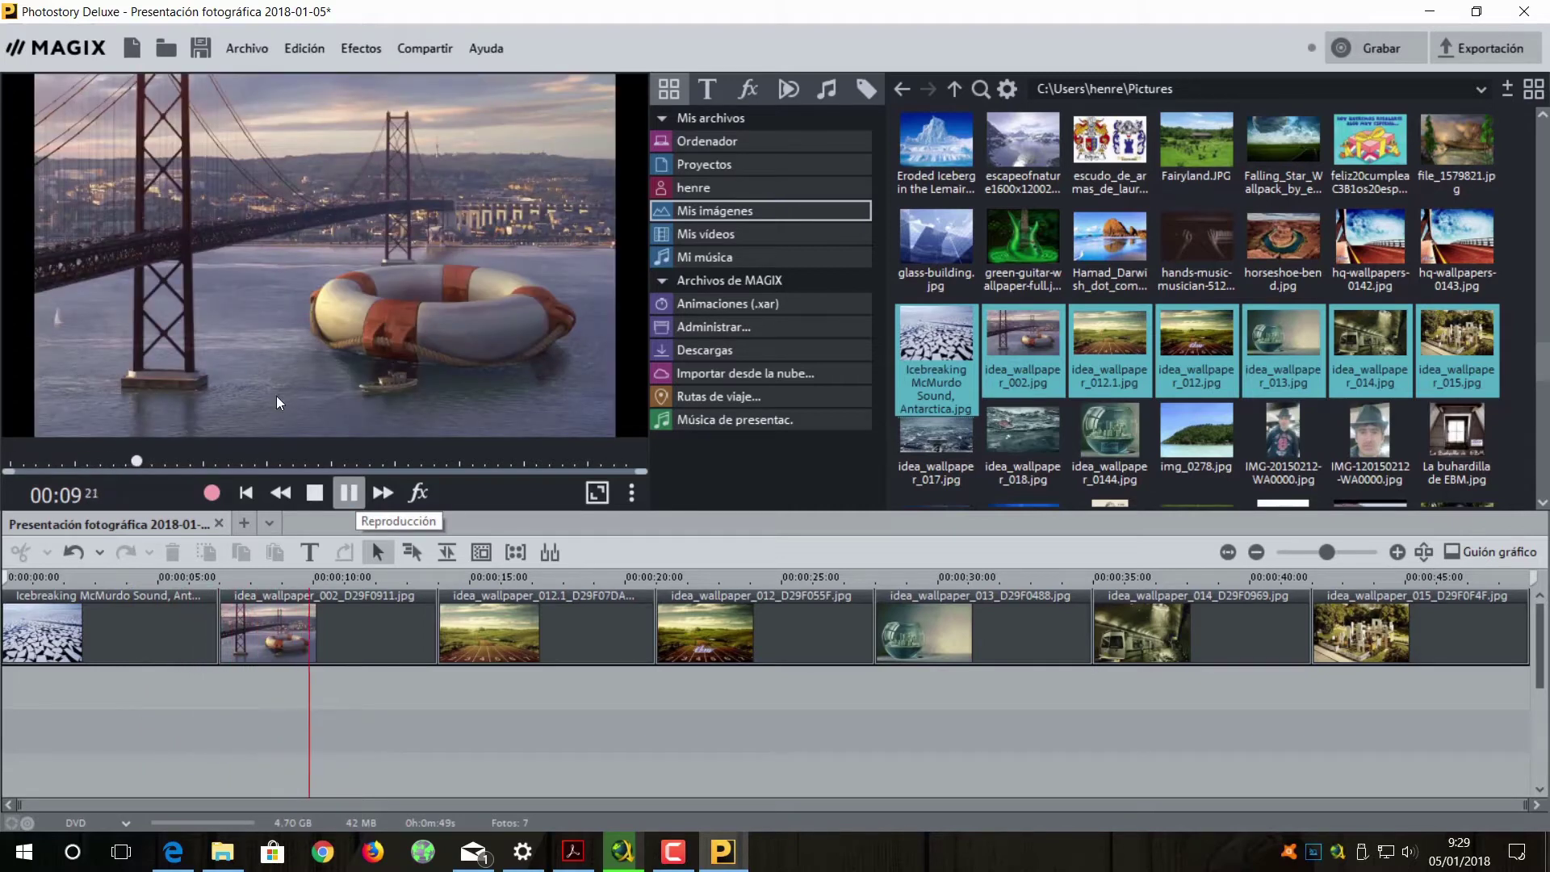
{"action": "left_click", "coordinate": [346, 498]}
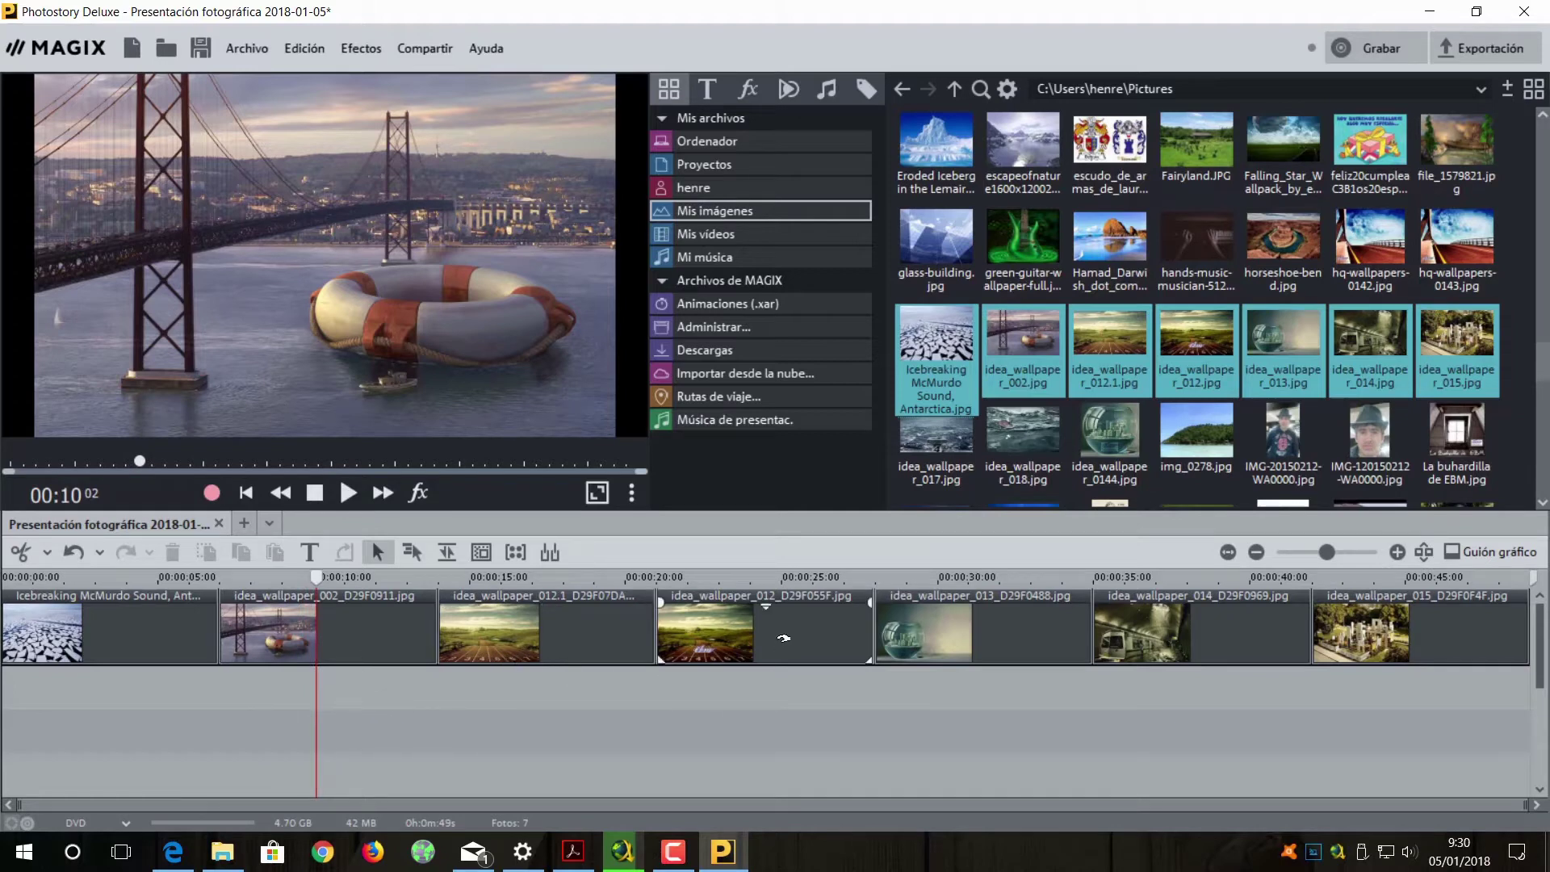
Add Led_Foot.mp3 from the Mi música folder to the track below the pictures, starting at the beginning of the timeline
{"action": "left_click", "coordinate": [711, 260]}
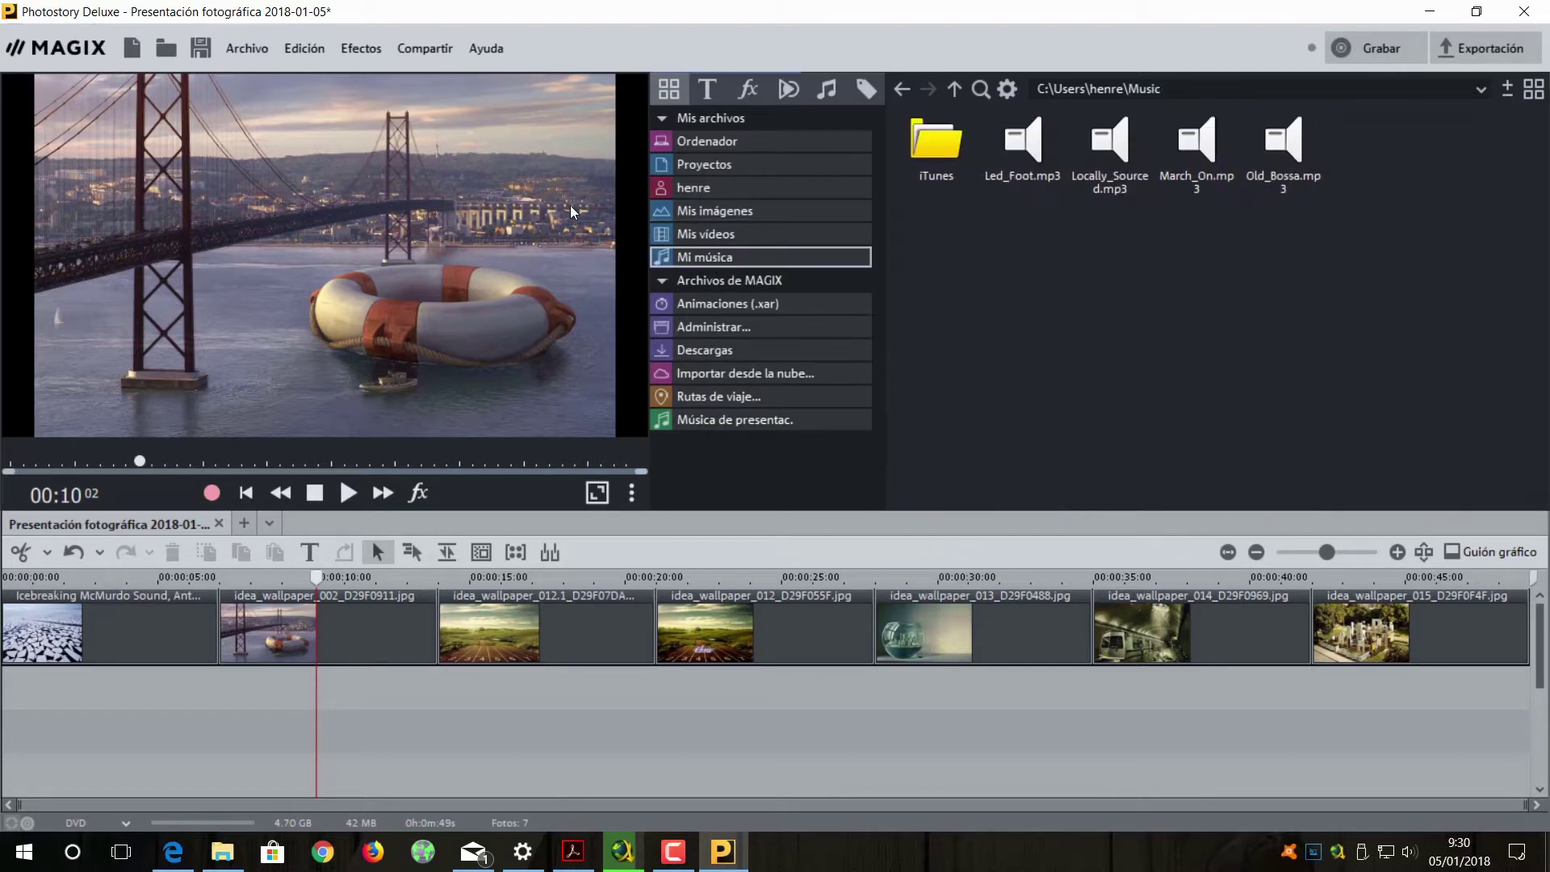
{"action": "mouse_move", "coordinate": [1018, 142]}
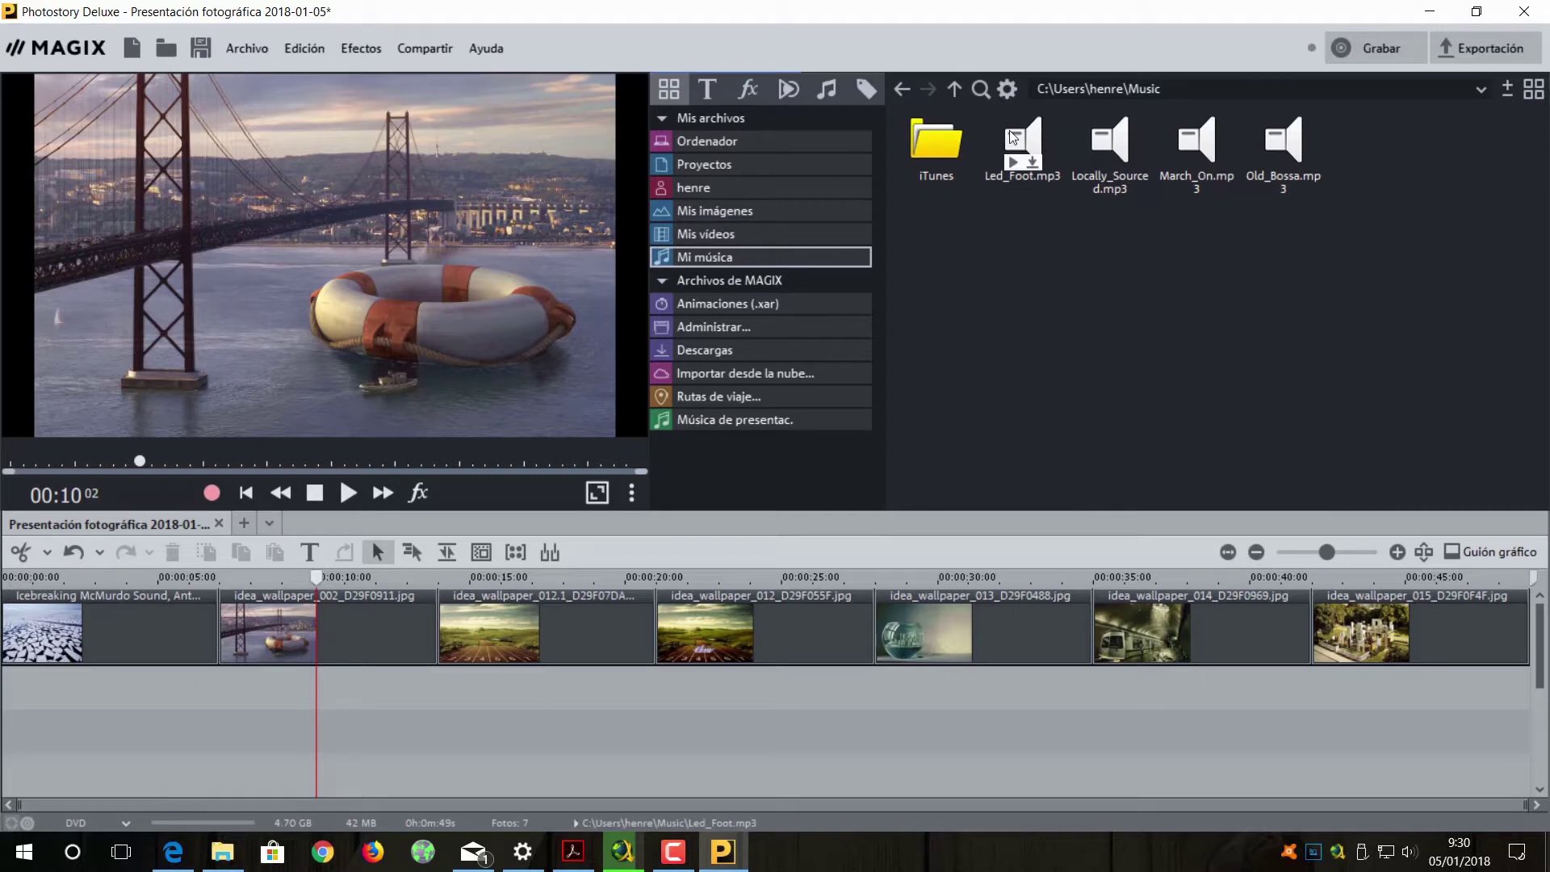
{"action": "left_click_drag", "start_coordinate": [1015, 141], "coordinate": [803, 387]}
{"action": "left_click_drag", "start_coordinate": [564, 751], "coordinate": [51, 695]}
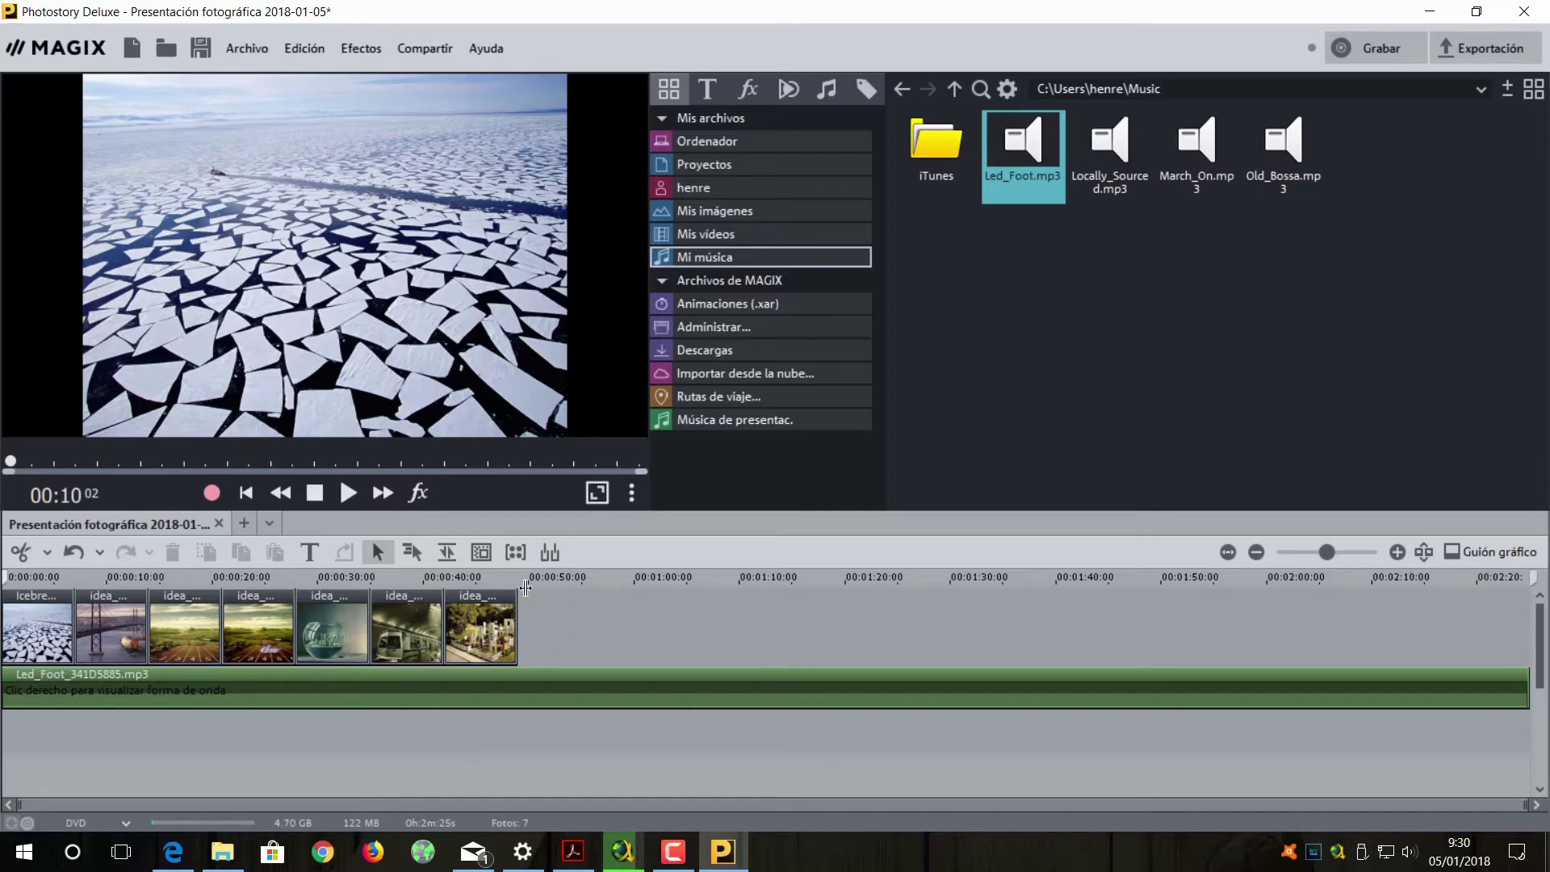
Split the Led_Foot.mp3 clip at 00:49:00, where the last picture ends, and delete the remaining music after the cut
{"action": "left_click", "coordinate": [536, 680]}
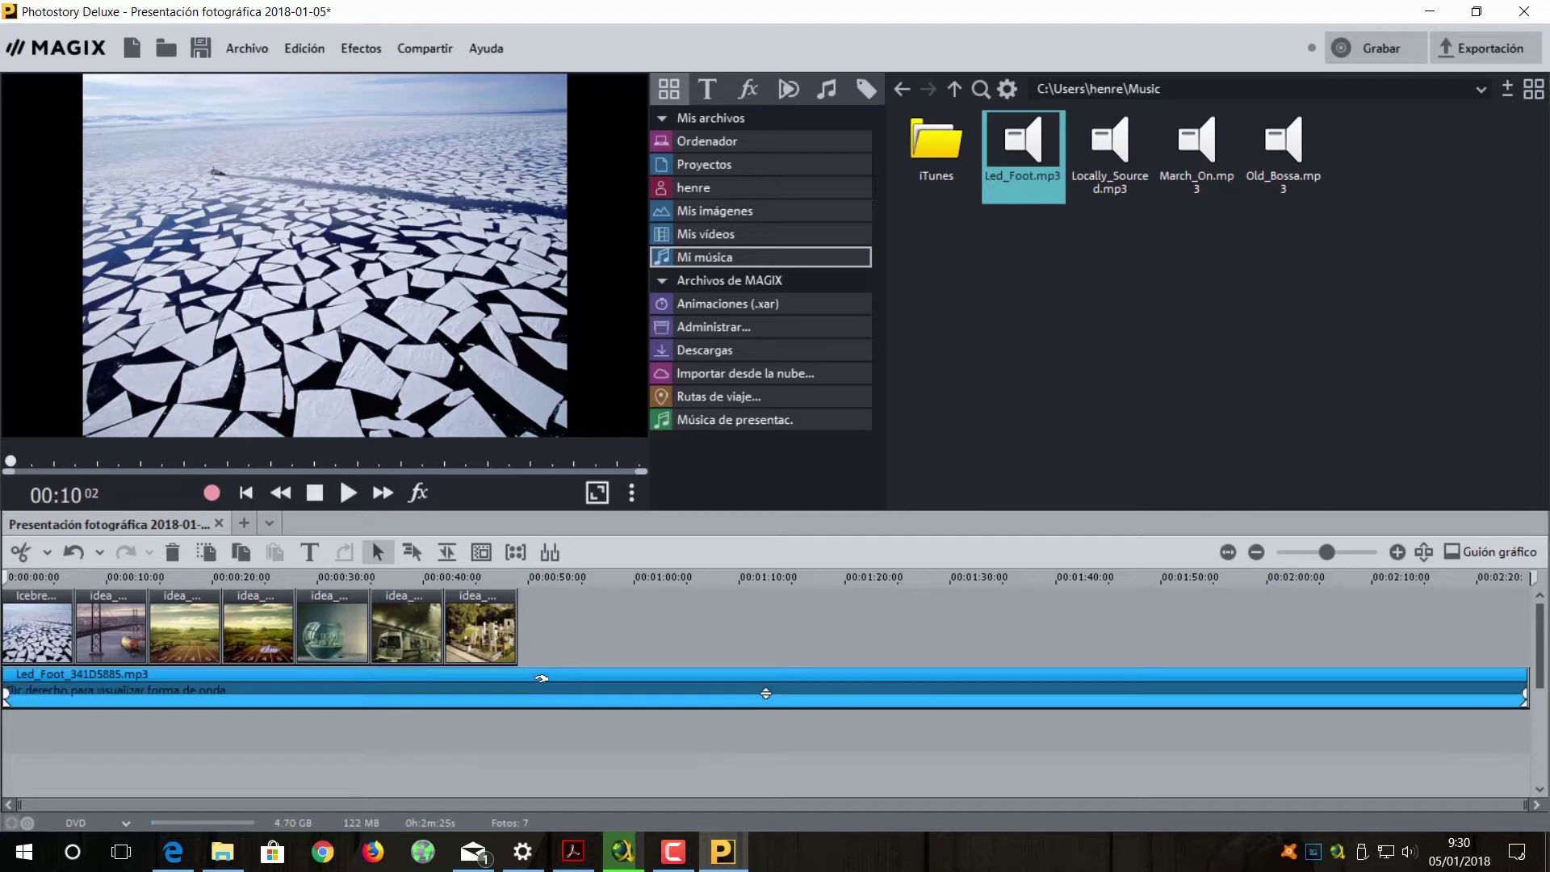
{"action": "left_click_drag", "start_coordinate": [525, 580], "coordinate": [517, 573]}
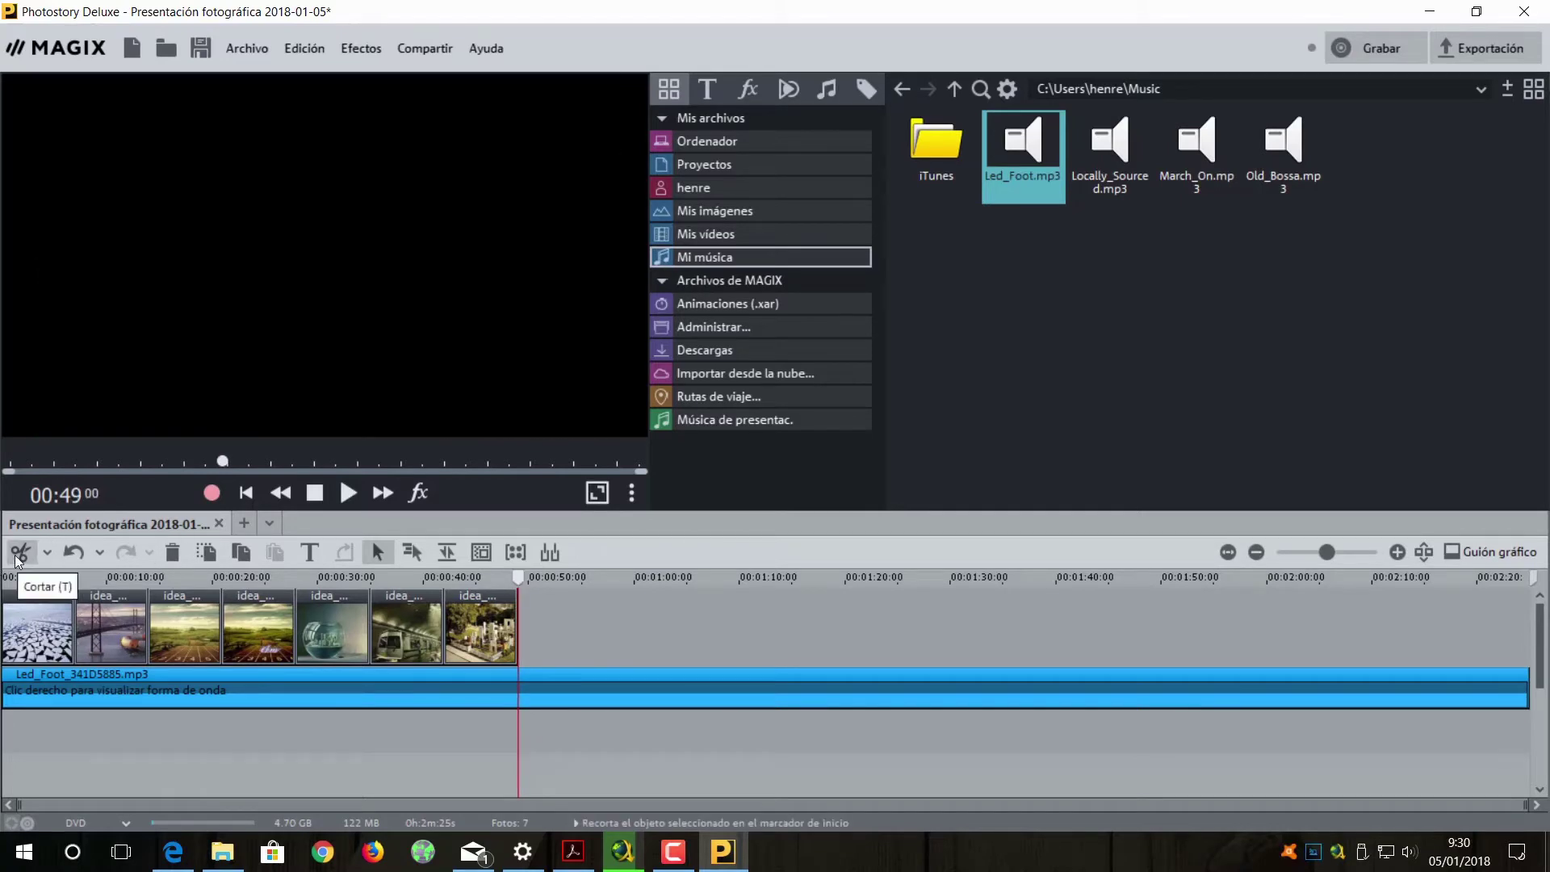
{"action": "left_click", "coordinate": [47, 551]}
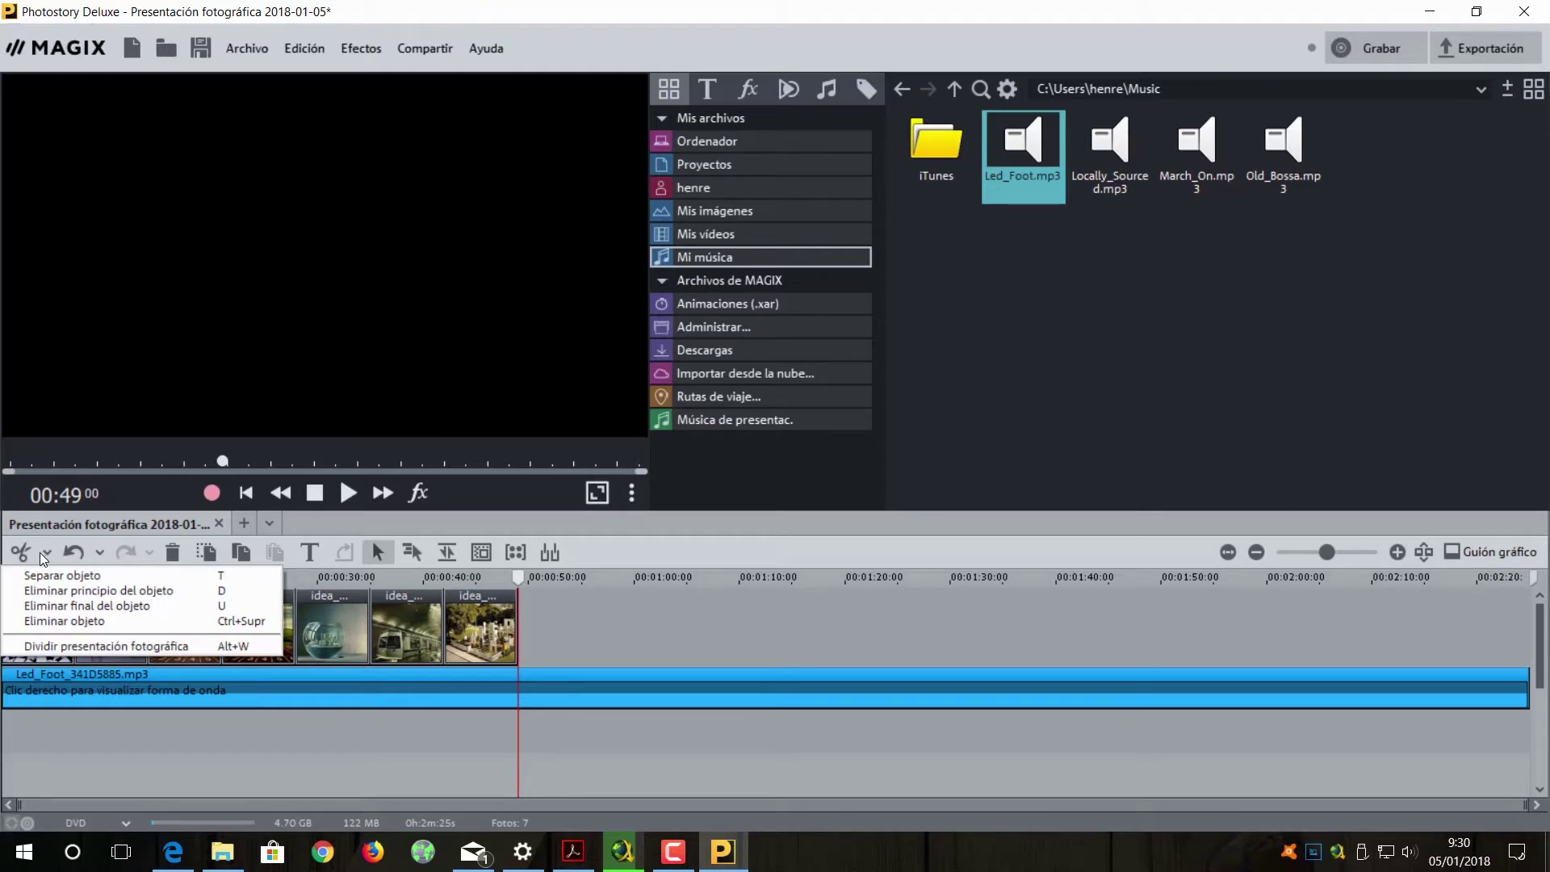
{"action": "left_click", "coordinate": [675, 522]}
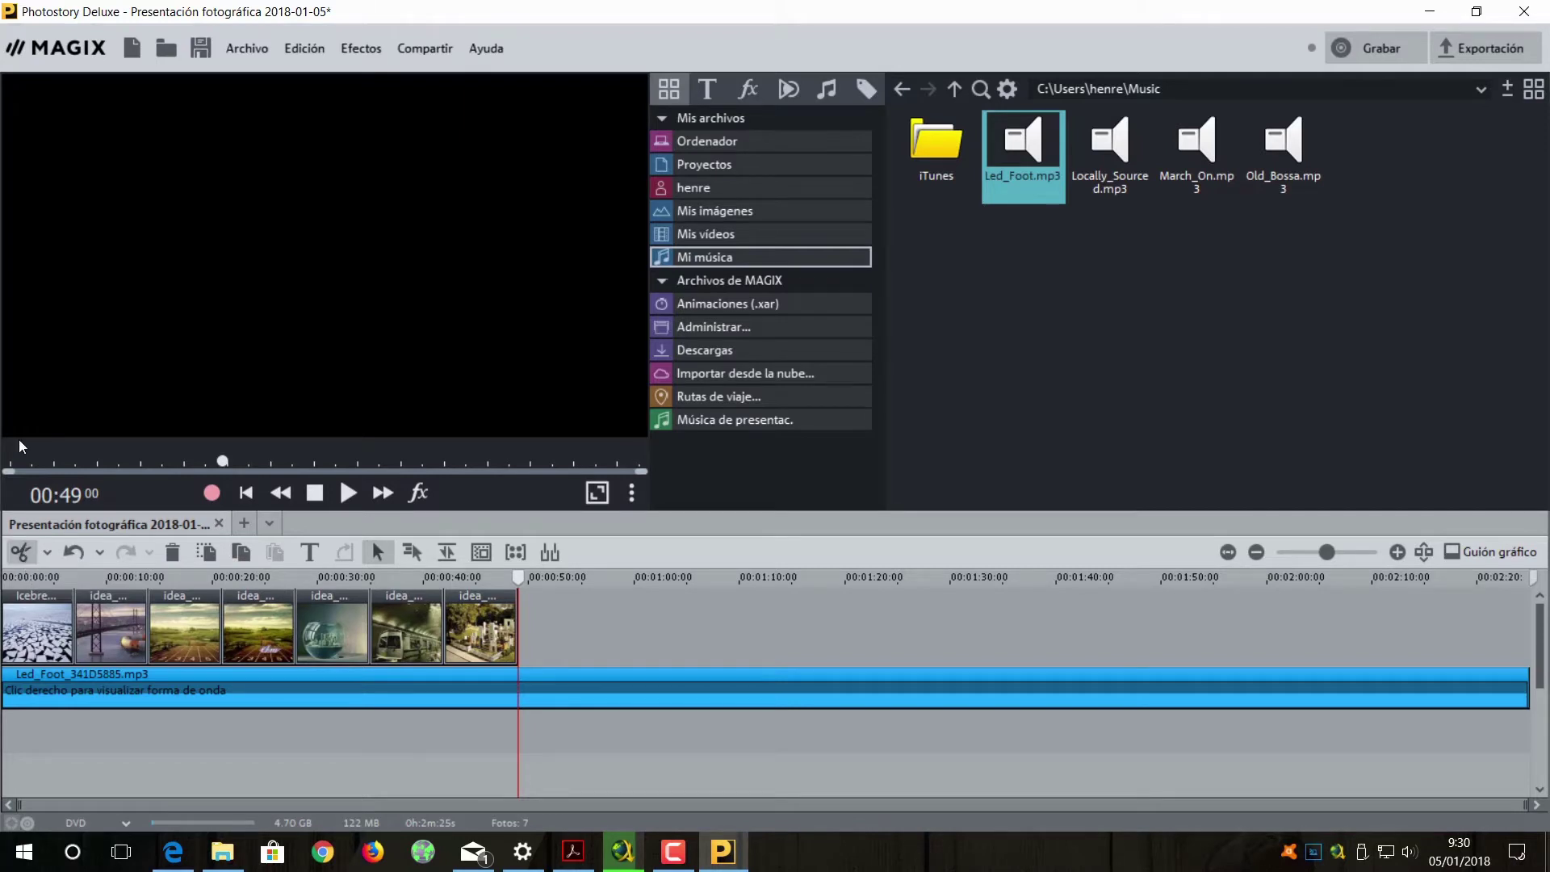
{"action": "left_click", "coordinate": [24, 554]}
{"action": "left_click_drag", "start_coordinate": [549, 673], "coordinate": [732, 672]}
{"action": "key", "text": "Delete"}
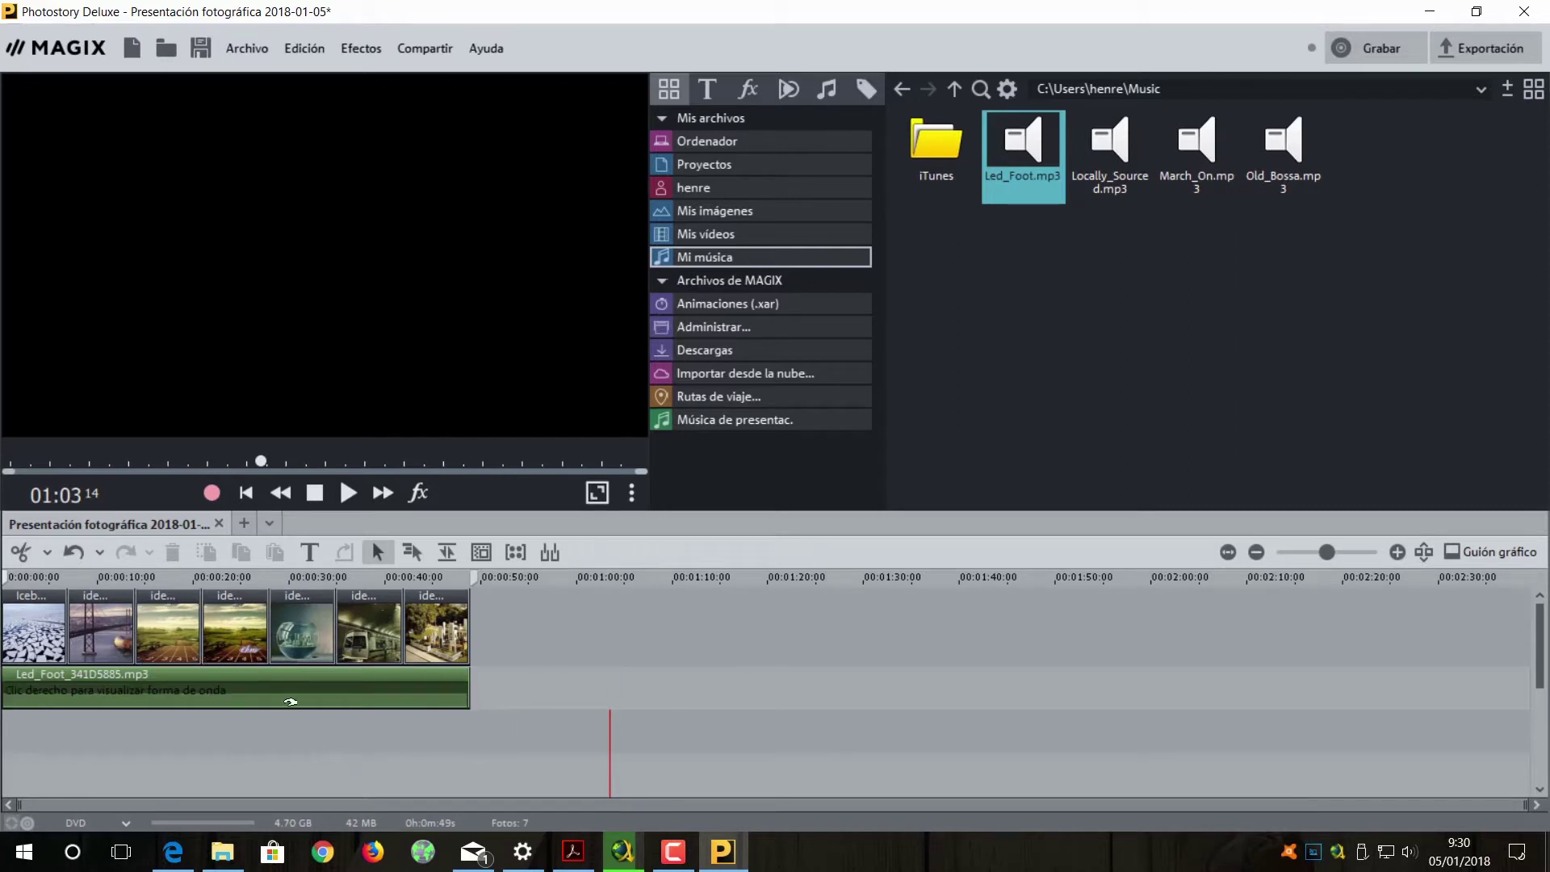
Return the playhead to the start of the timeline and play the slideshow with its music
{"action": "mouse_move", "coordinate": [97, 621]}
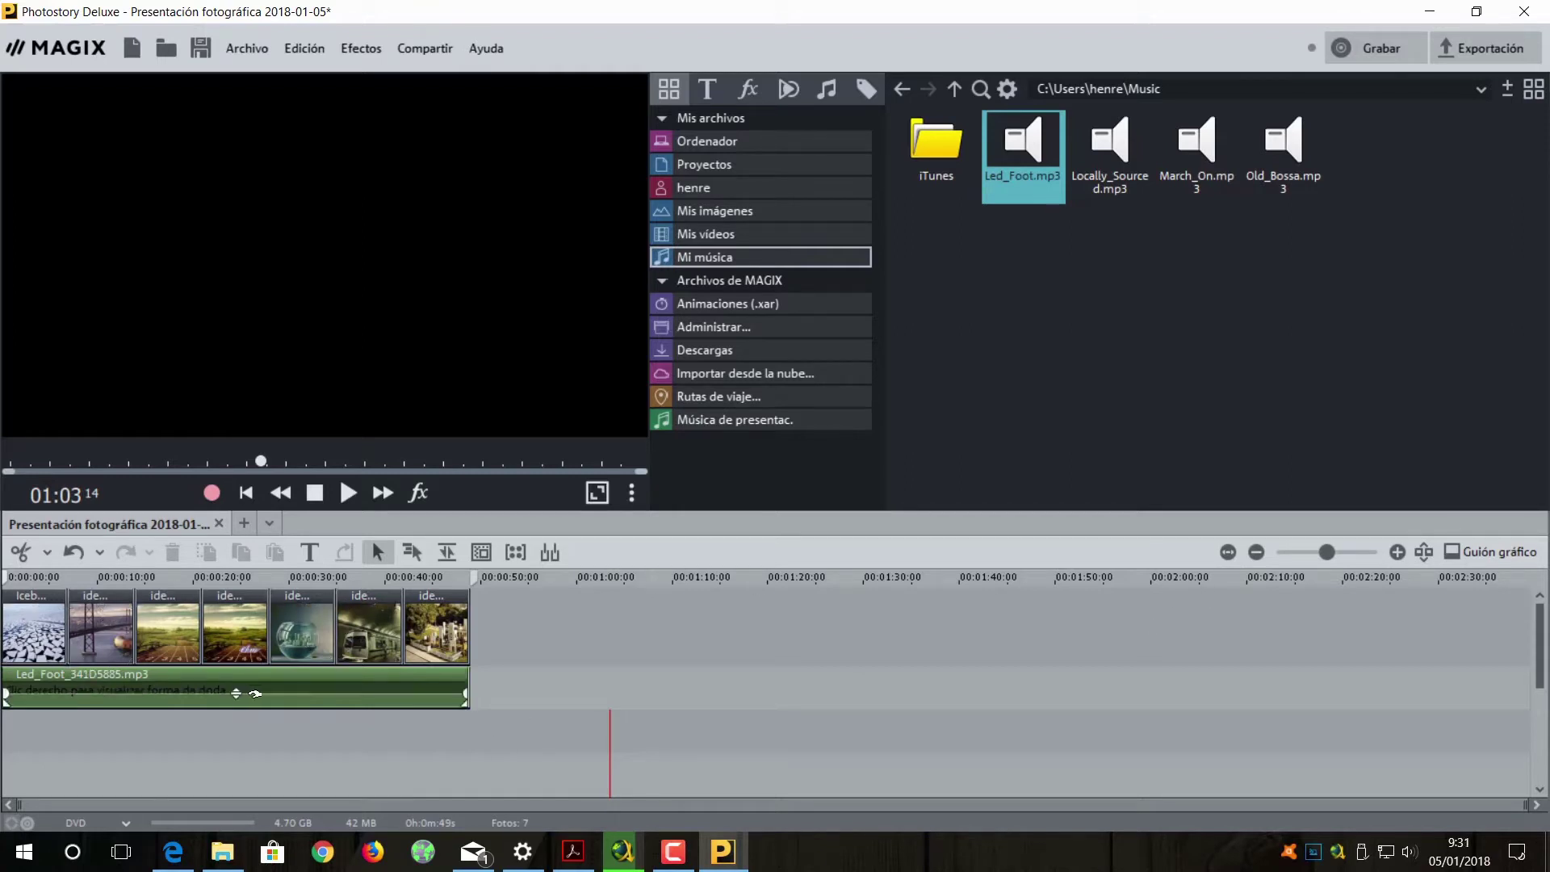
{"action": "left_click", "coordinate": [1398, 552]}
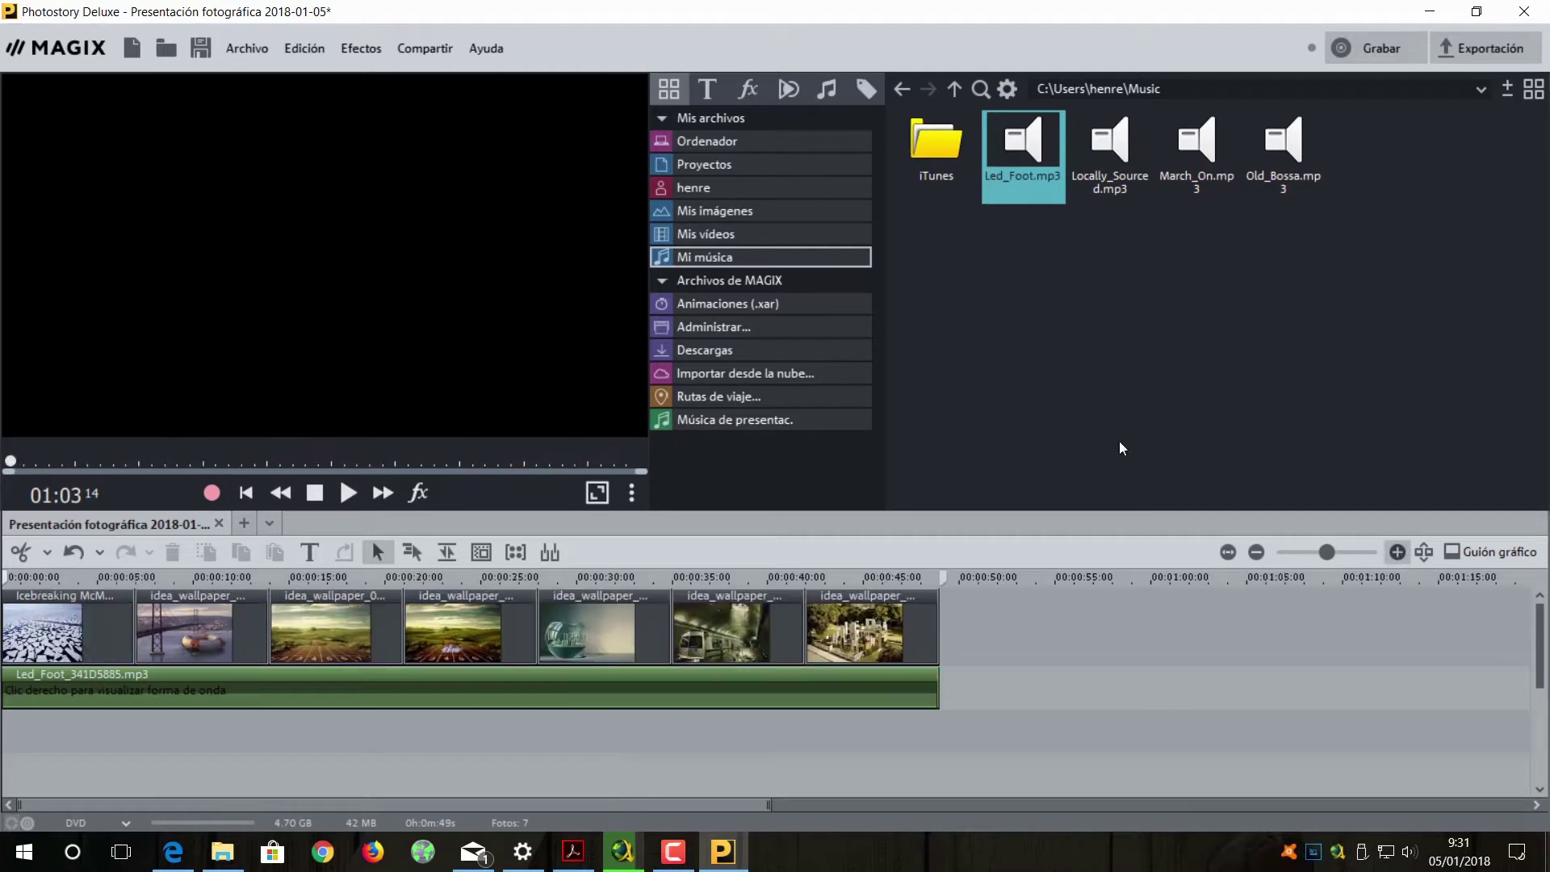
{"action": "left_click", "coordinate": [1398, 552]}
{"action": "left_click", "coordinate": [1256, 552]}
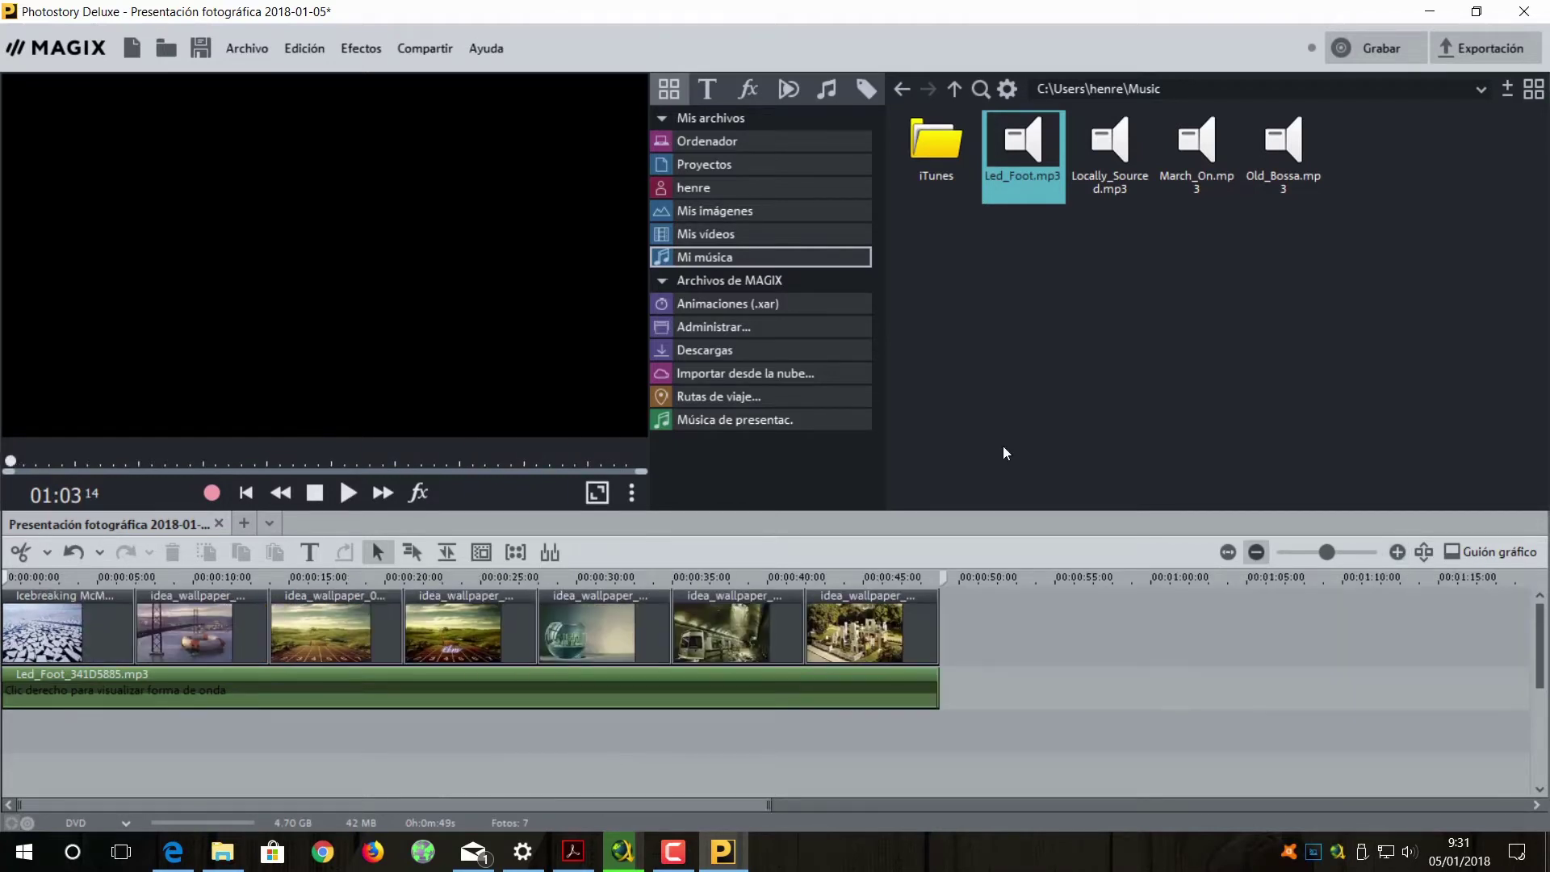
{"action": "left_click_drag", "start_coordinate": [729, 806], "coordinate": [528, 803]}
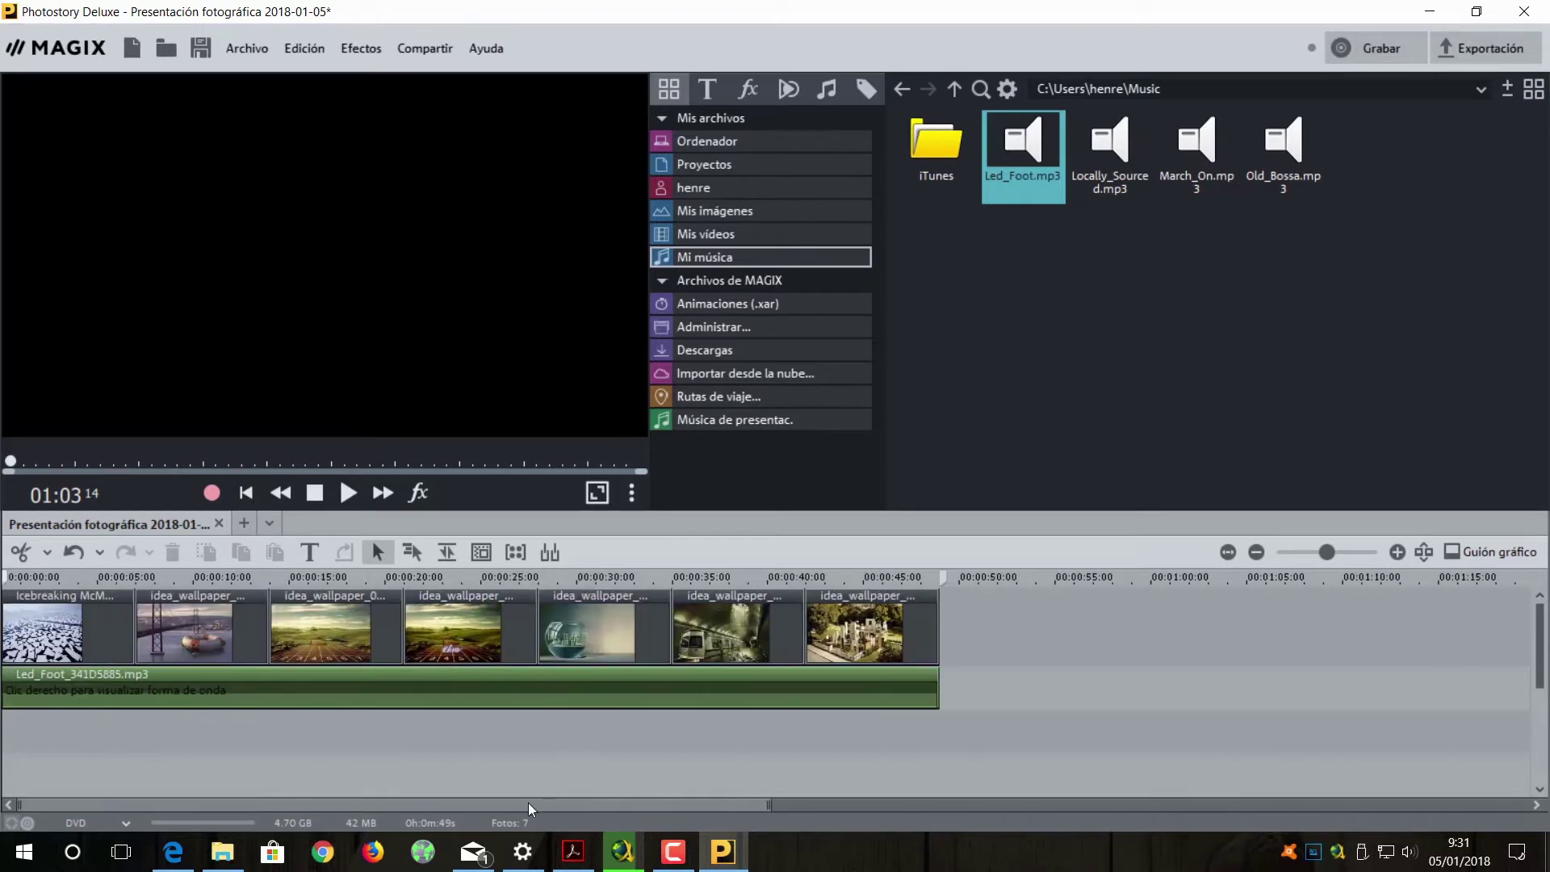
{"action": "left_click", "coordinate": [13, 578]}
{"action": "left_click", "coordinate": [11, 465]}
{"action": "left_click", "coordinate": [348, 494]}
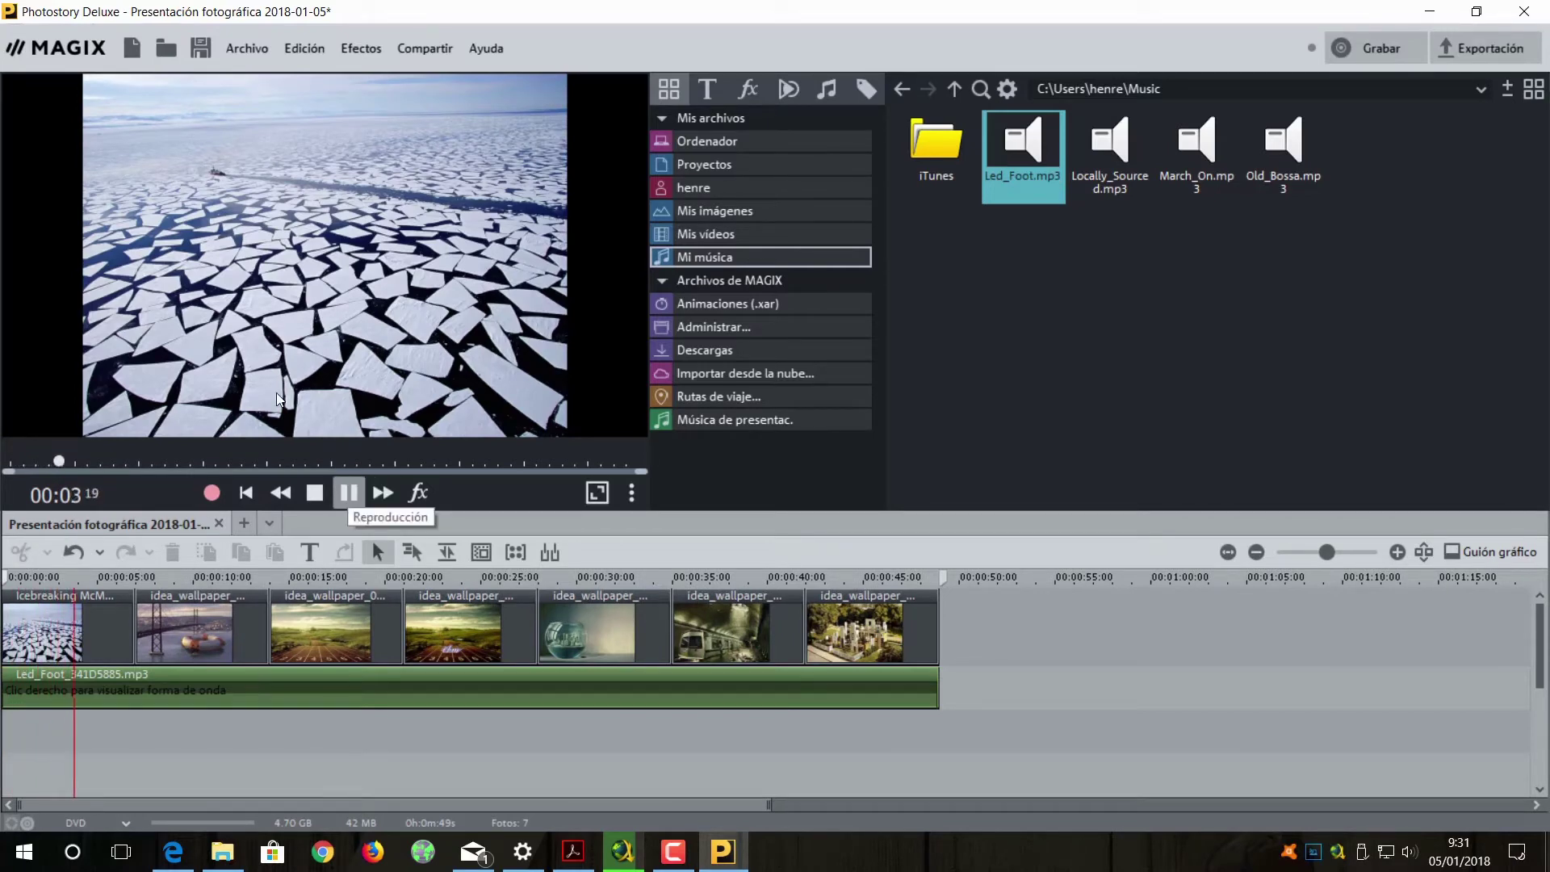
Pause the playback and play the end of the slideshow from 00:46:15 to hear how the music ends
{"action": "key", "text": "space"}
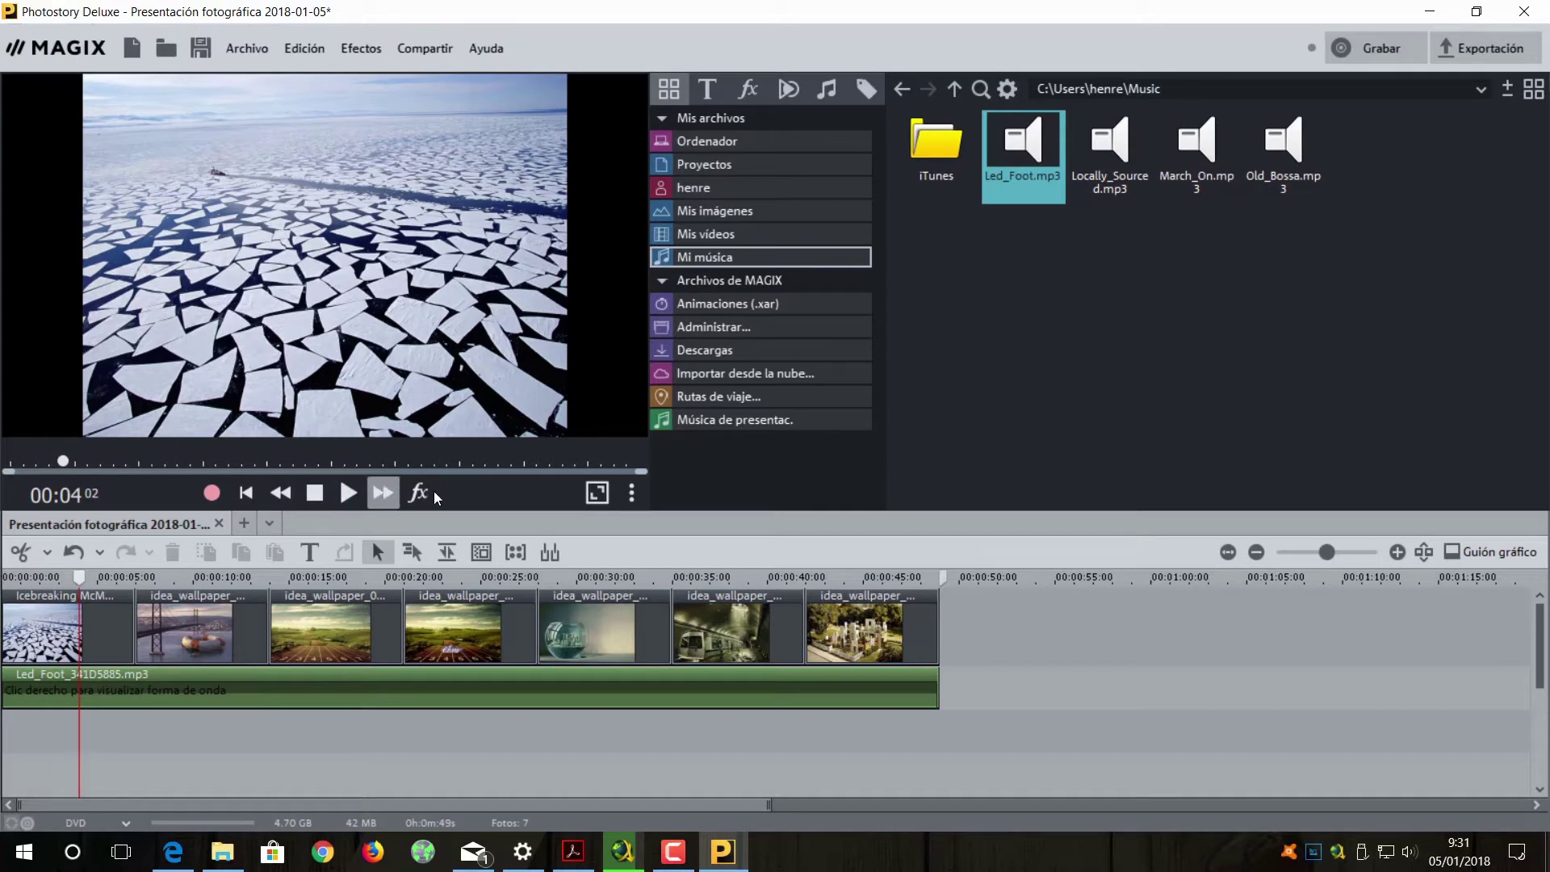
{"action": "left_click", "coordinate": [894, 576]}
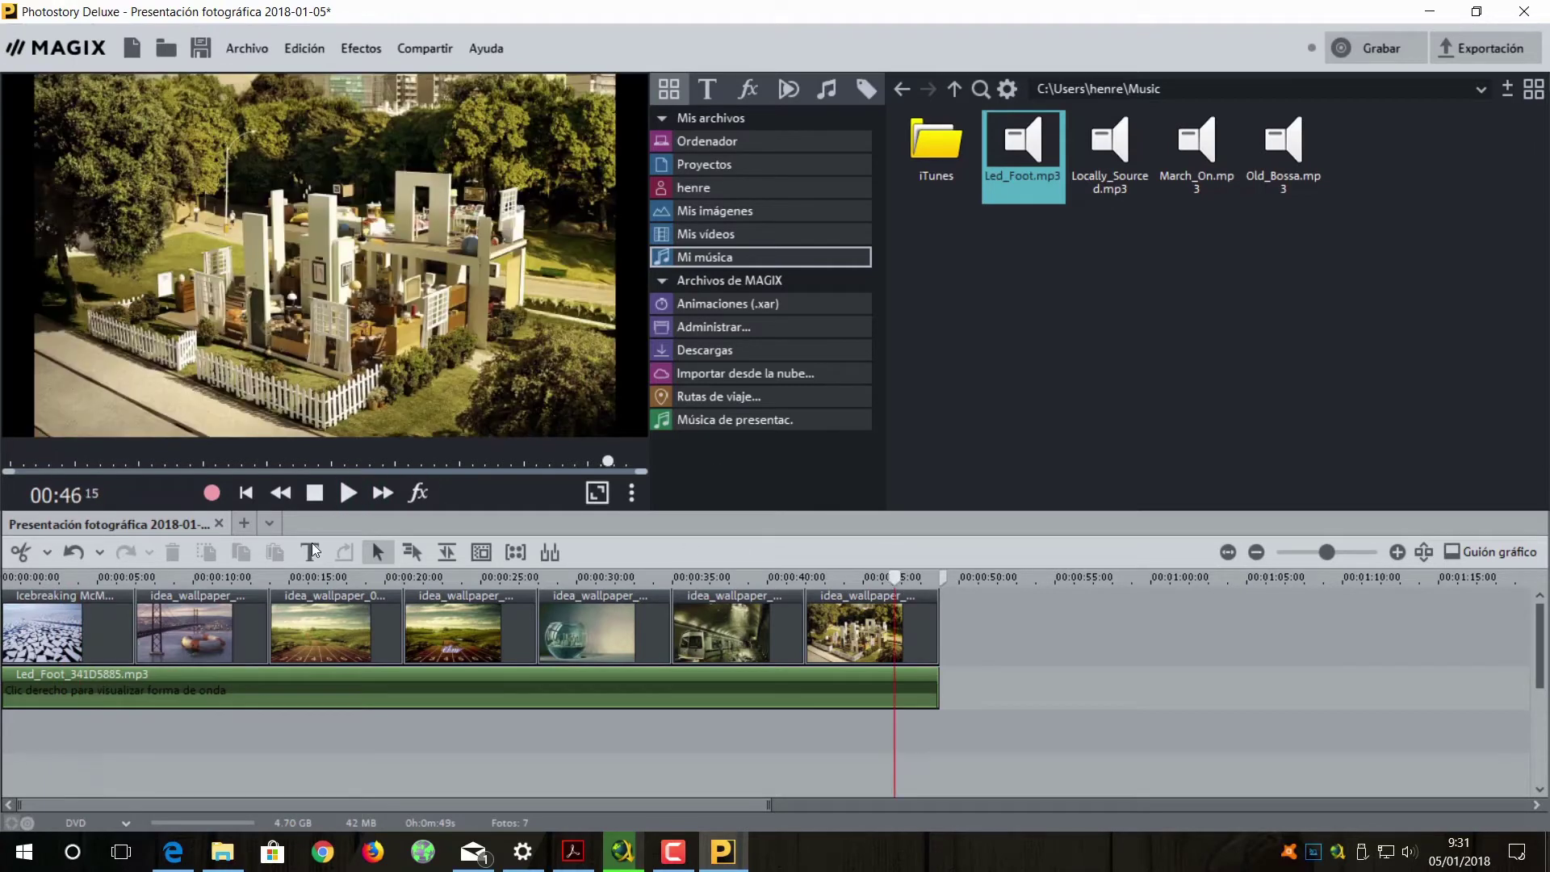
{"action": "left_click", "coordinate": [315, 492]}
{"action": "left_click", "coordinate": [348, 493]}
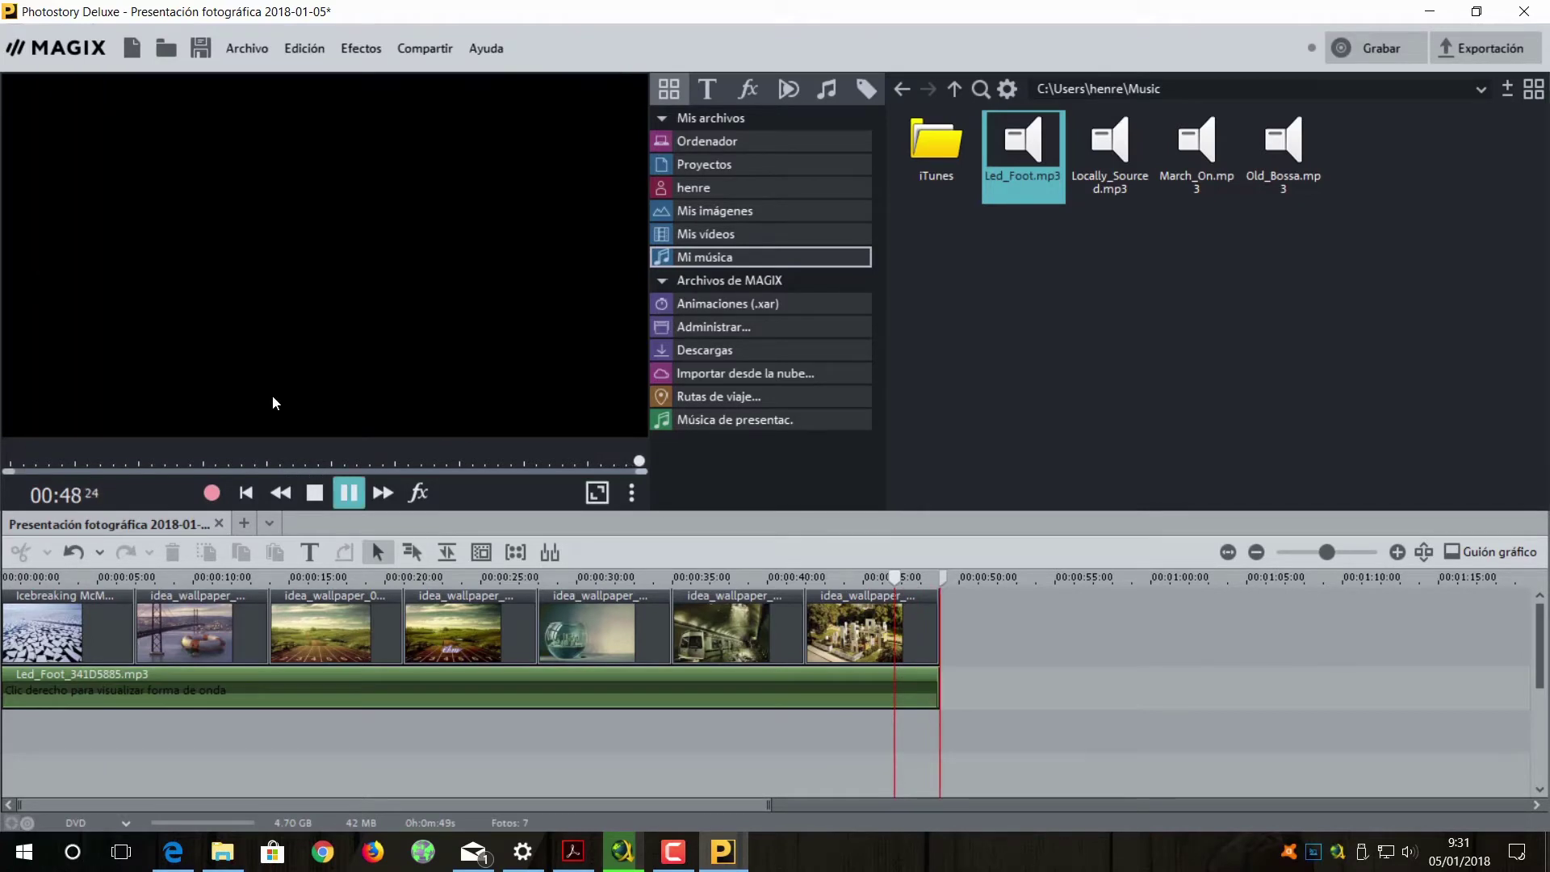
Add a fade-out to the Led_Foot.mp3 clip beginning under the last picture, and play the ending from around 00:41
{"action": "mouse_move", "coordinate": [858, 703]}
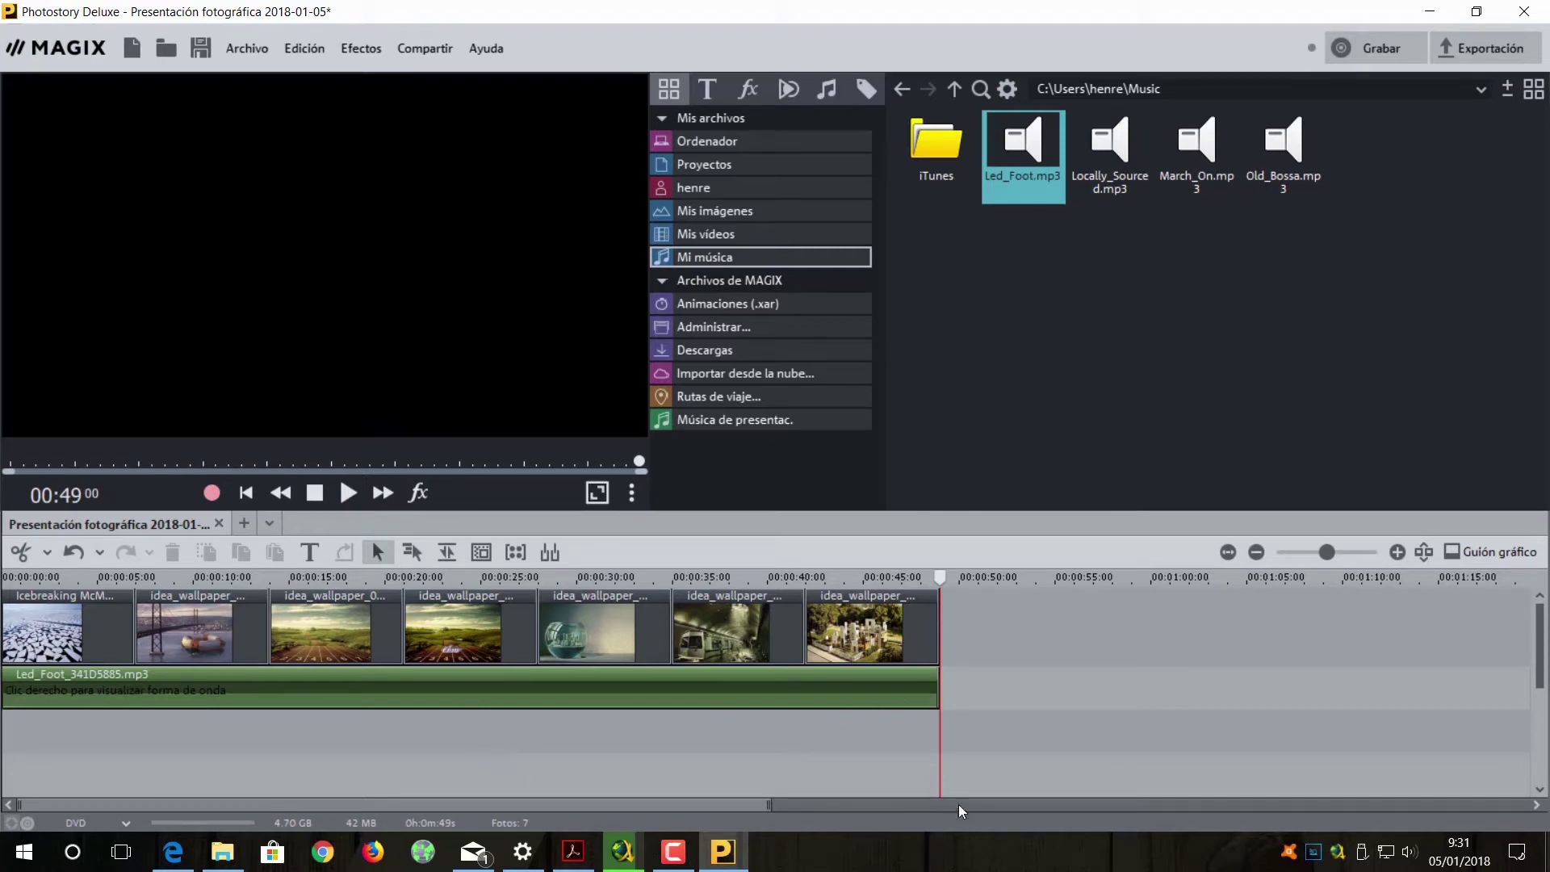
{"action": "left_click", "coordinate": [882, 683]}
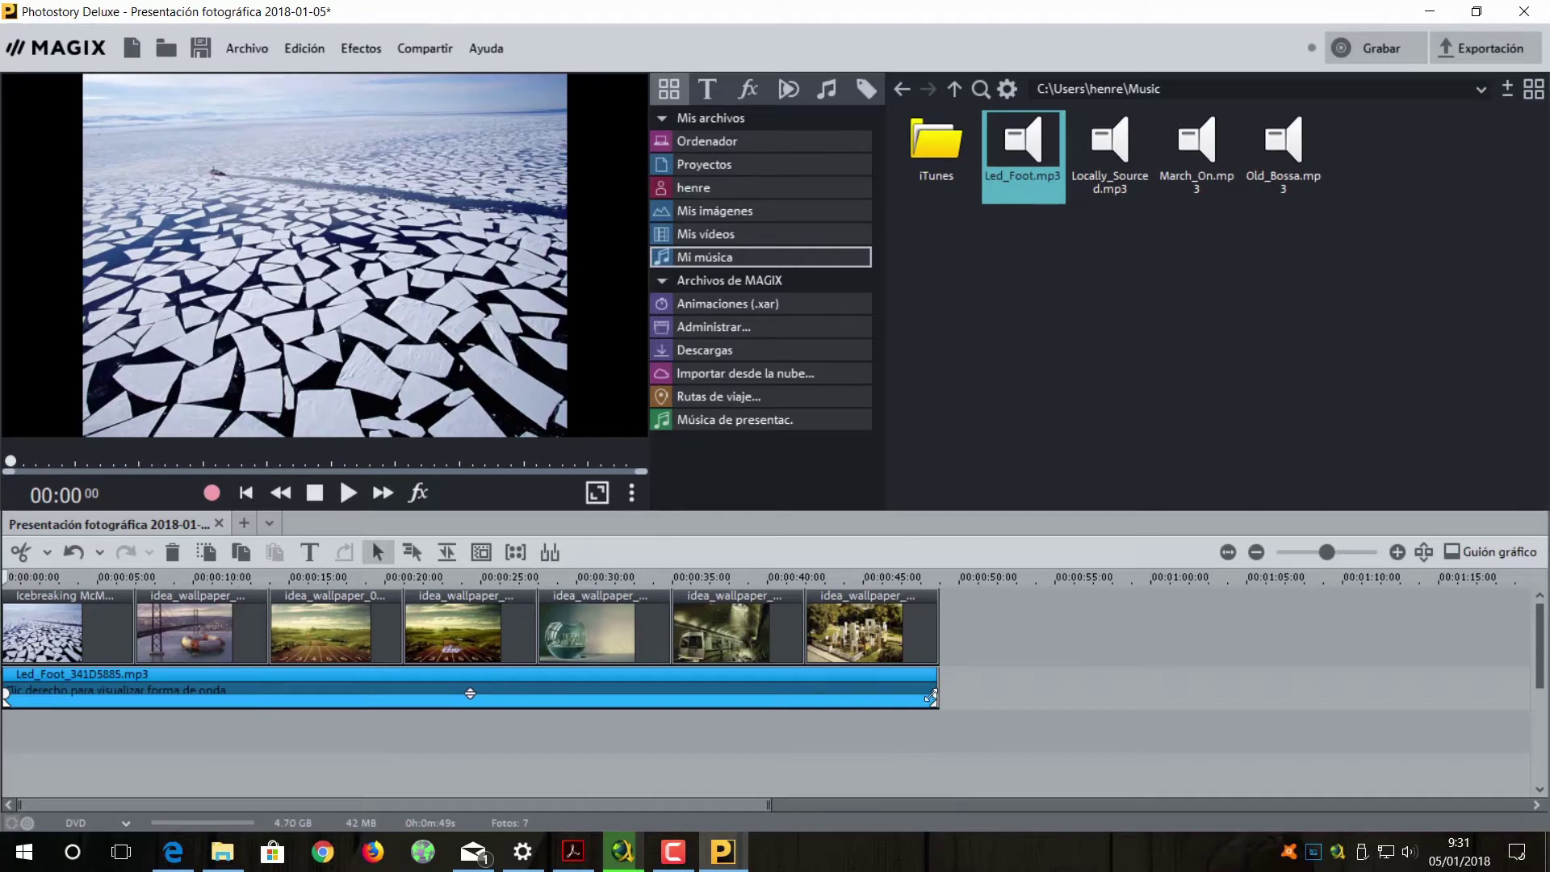
{"action": "left_click_drag", "start_coordinate": [931, 693], "coordinate": [850, 692]}
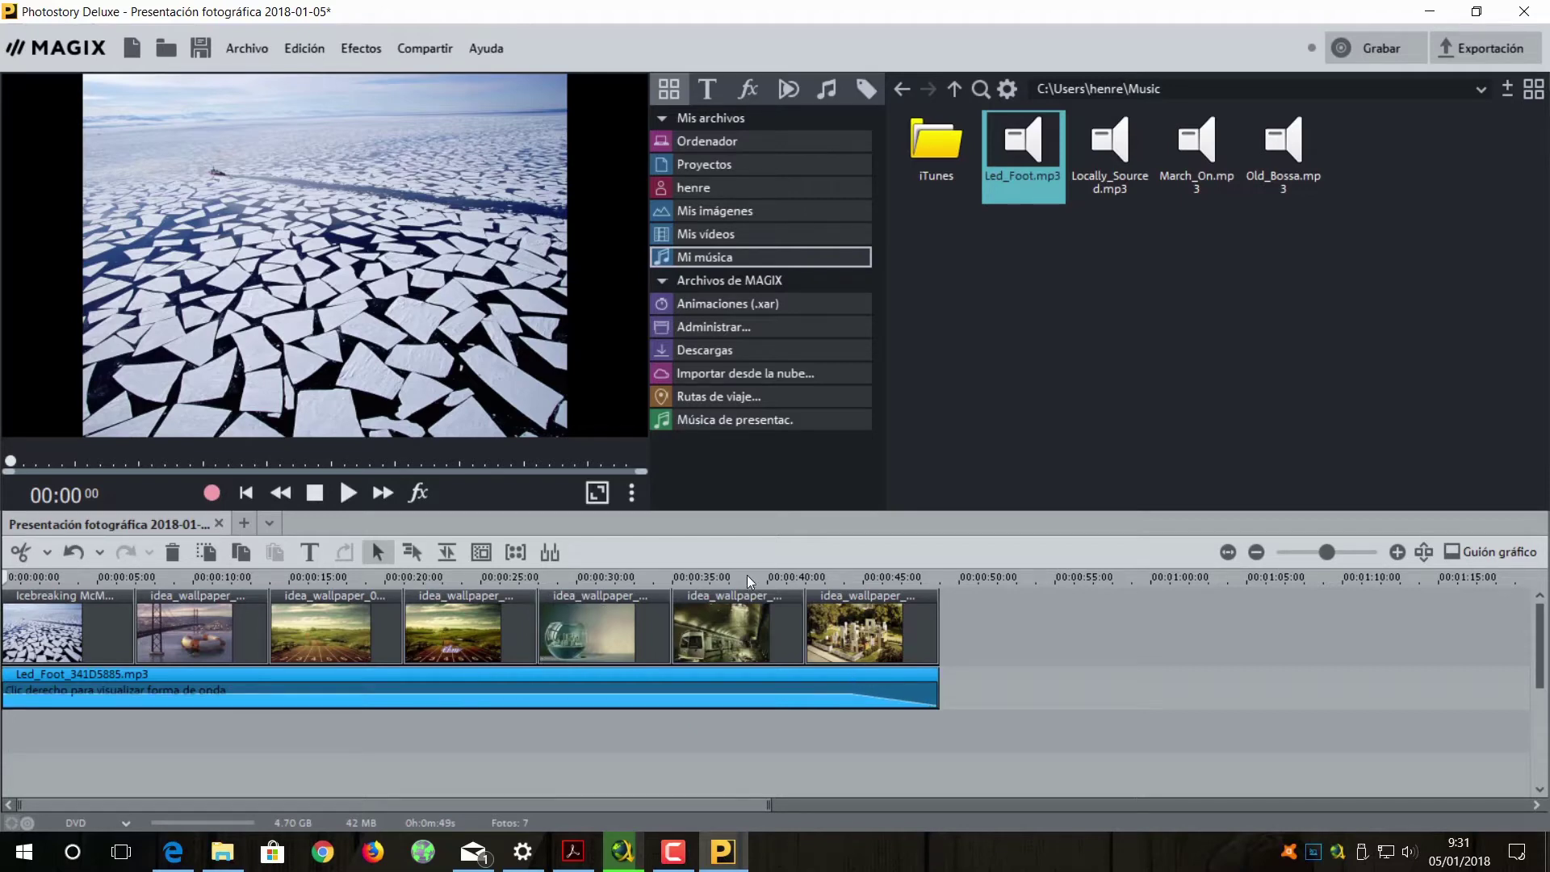
{"action": "left_click", "coordinate": [788, 578]}
{"action": "left_click", "coordinate": [348, 499]}
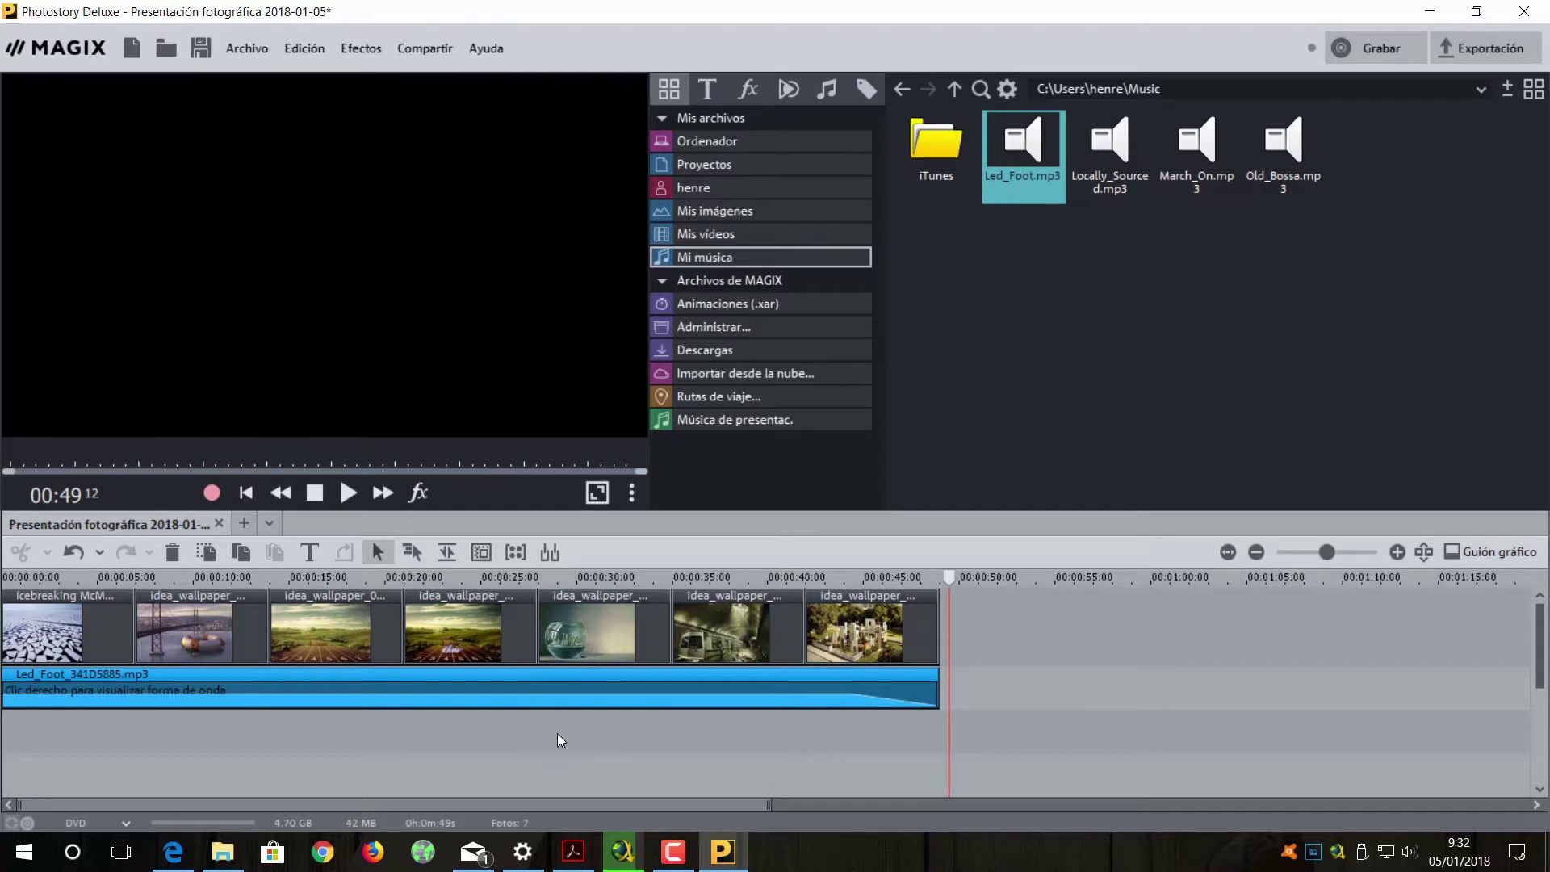
Raise the volume of the Led_Foot.mp3 clip to about 8.4 and play the beginning of the slideshow briefly
{"action": "mouse_move", "coordinate": [476, 690]}
{"action": "left_click", "coordinate": [426, 692]}
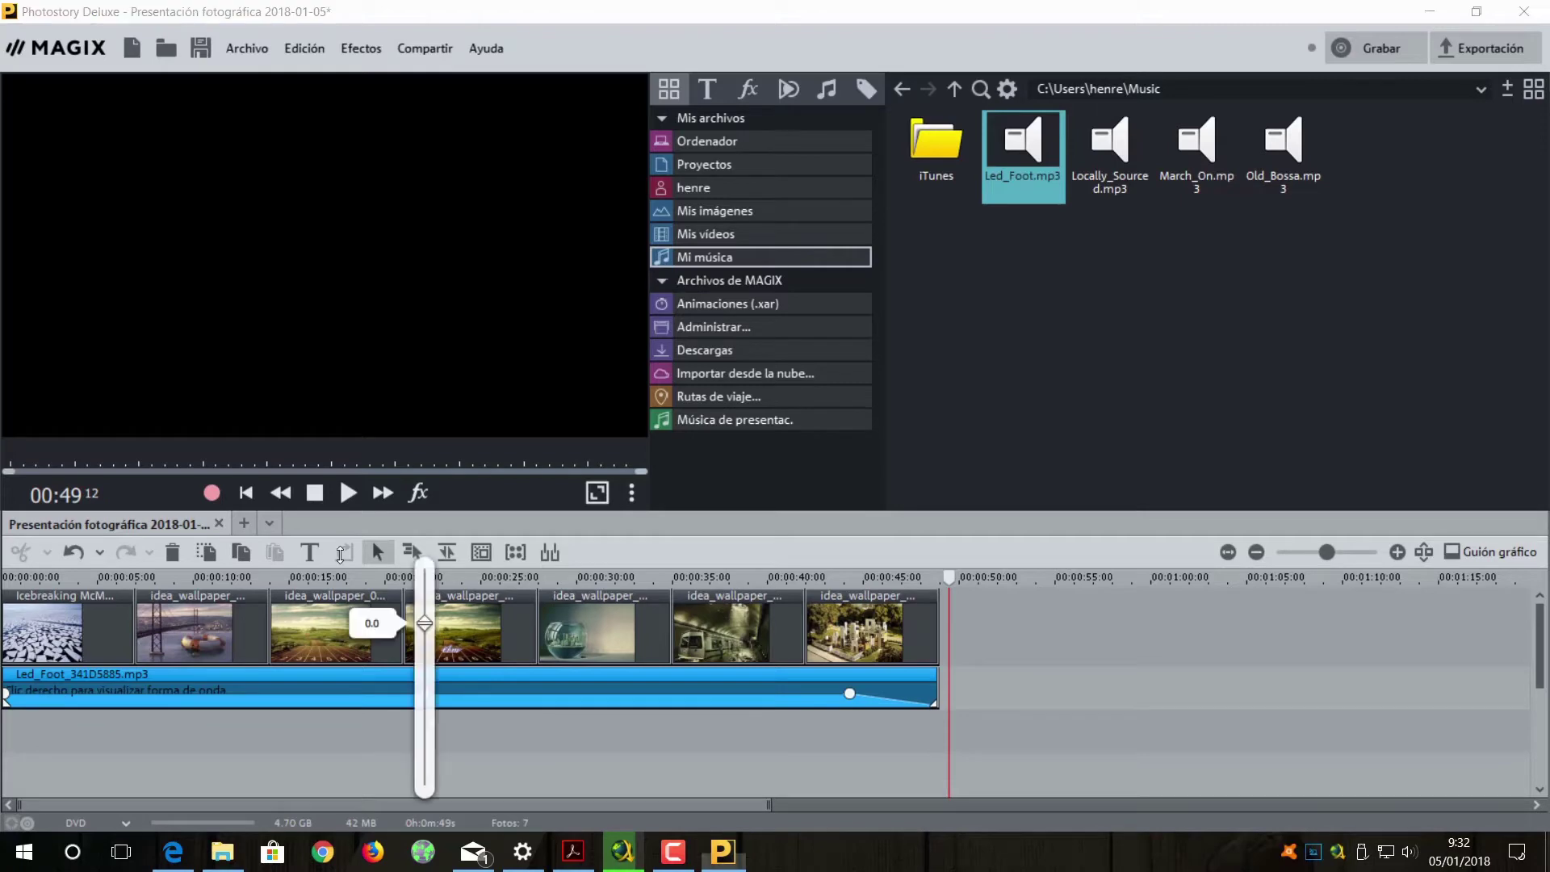
{"action": "left_click_drag", "start_coordinate": [425, 623], "coordinate": [425, 607]}
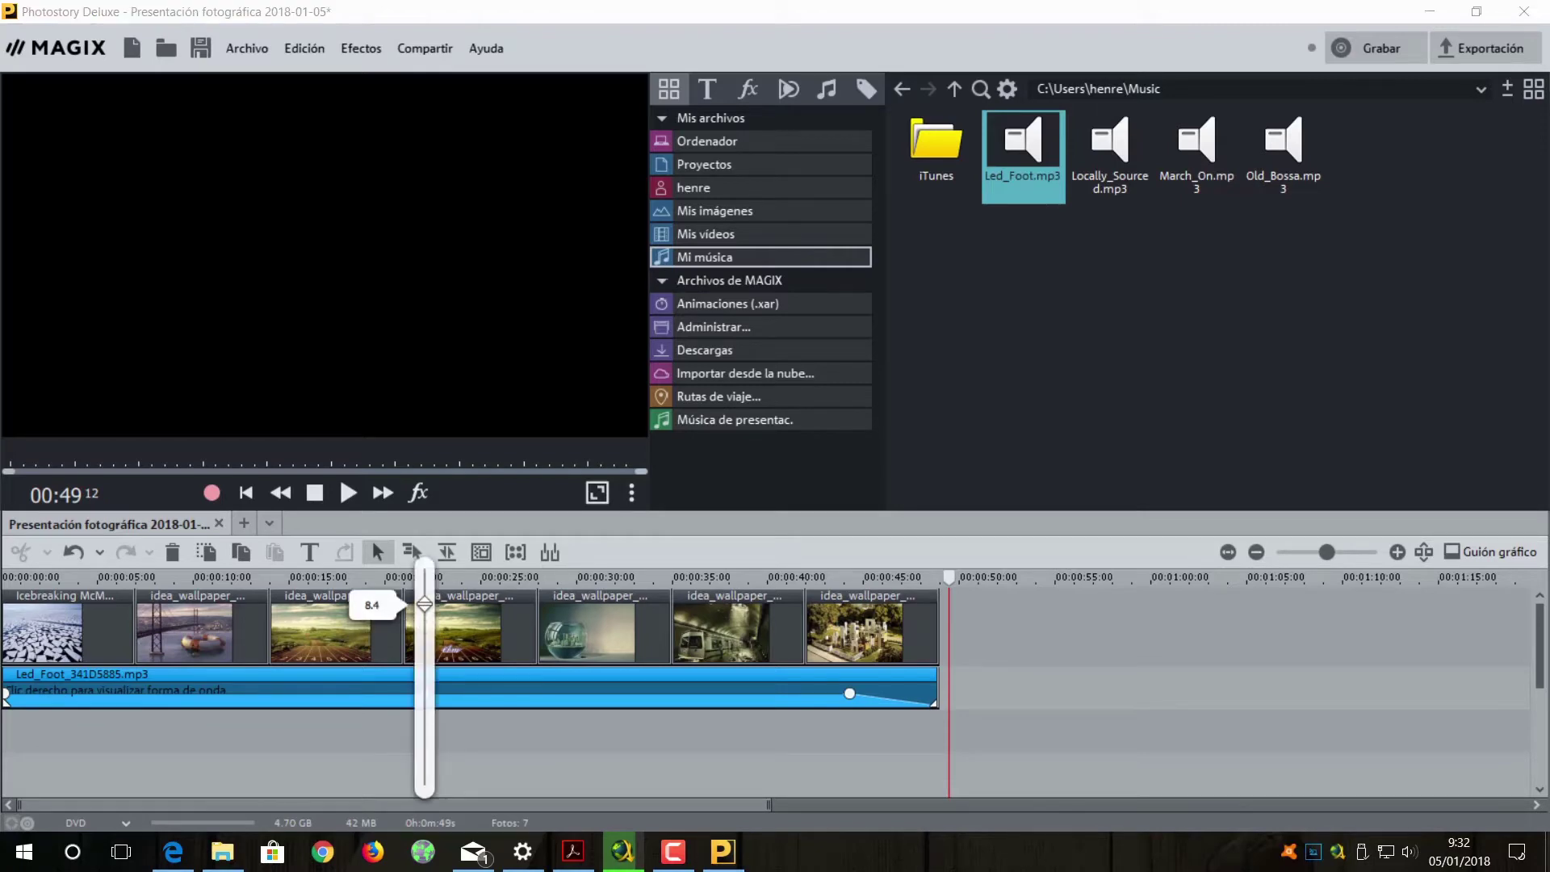
{"action": "left_click", "coordinate": [315, 493]}
{"action": "left_click", "coordinate": [346, 493]}
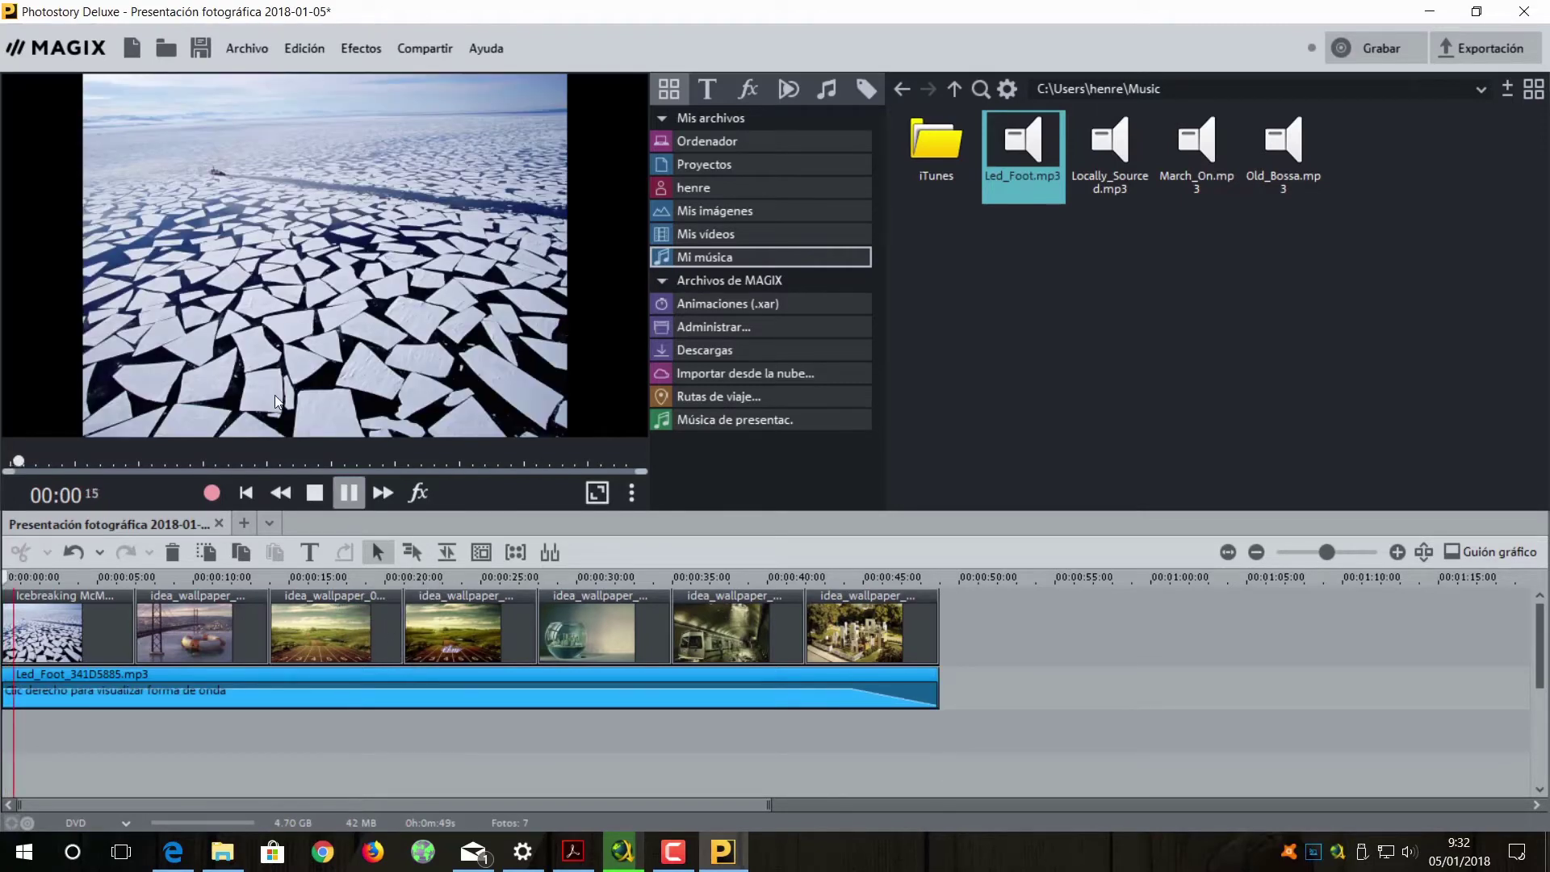
{"action": "key", "text": "space"}
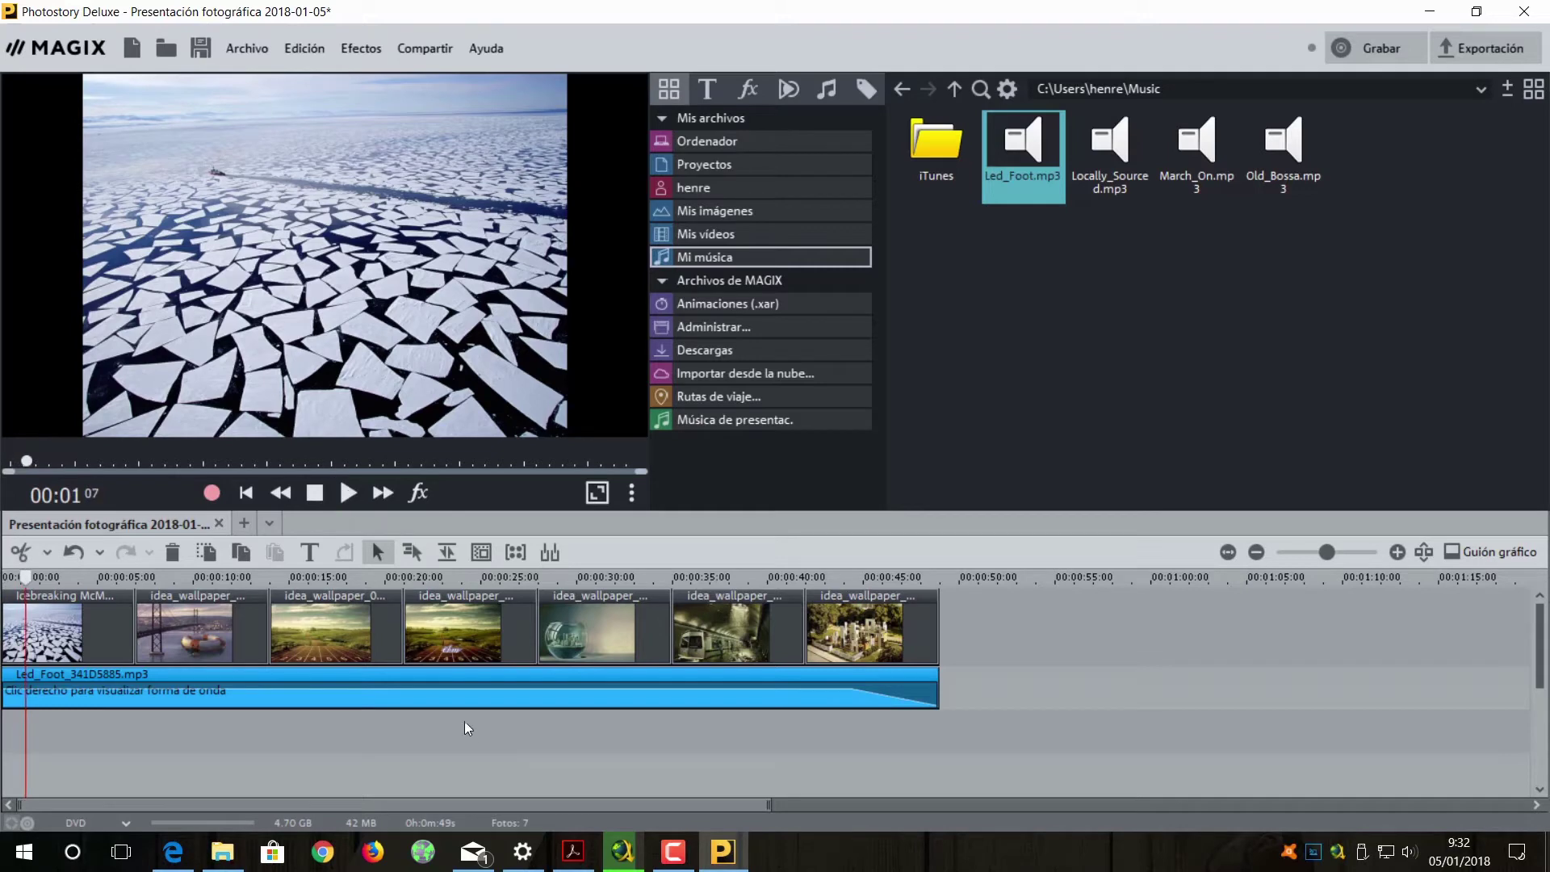
Lower the volume of the Led_Foot.mp3 clip and play the slideshow to hear the new level
{"action": "left_click", "coordinate": [426, 691]}
{"action": "left_click_drag", "start_coordinate": [426, 613], "coordinate": [426, 618]}
{"action": "left_click", "coordinate": [348, 492]}
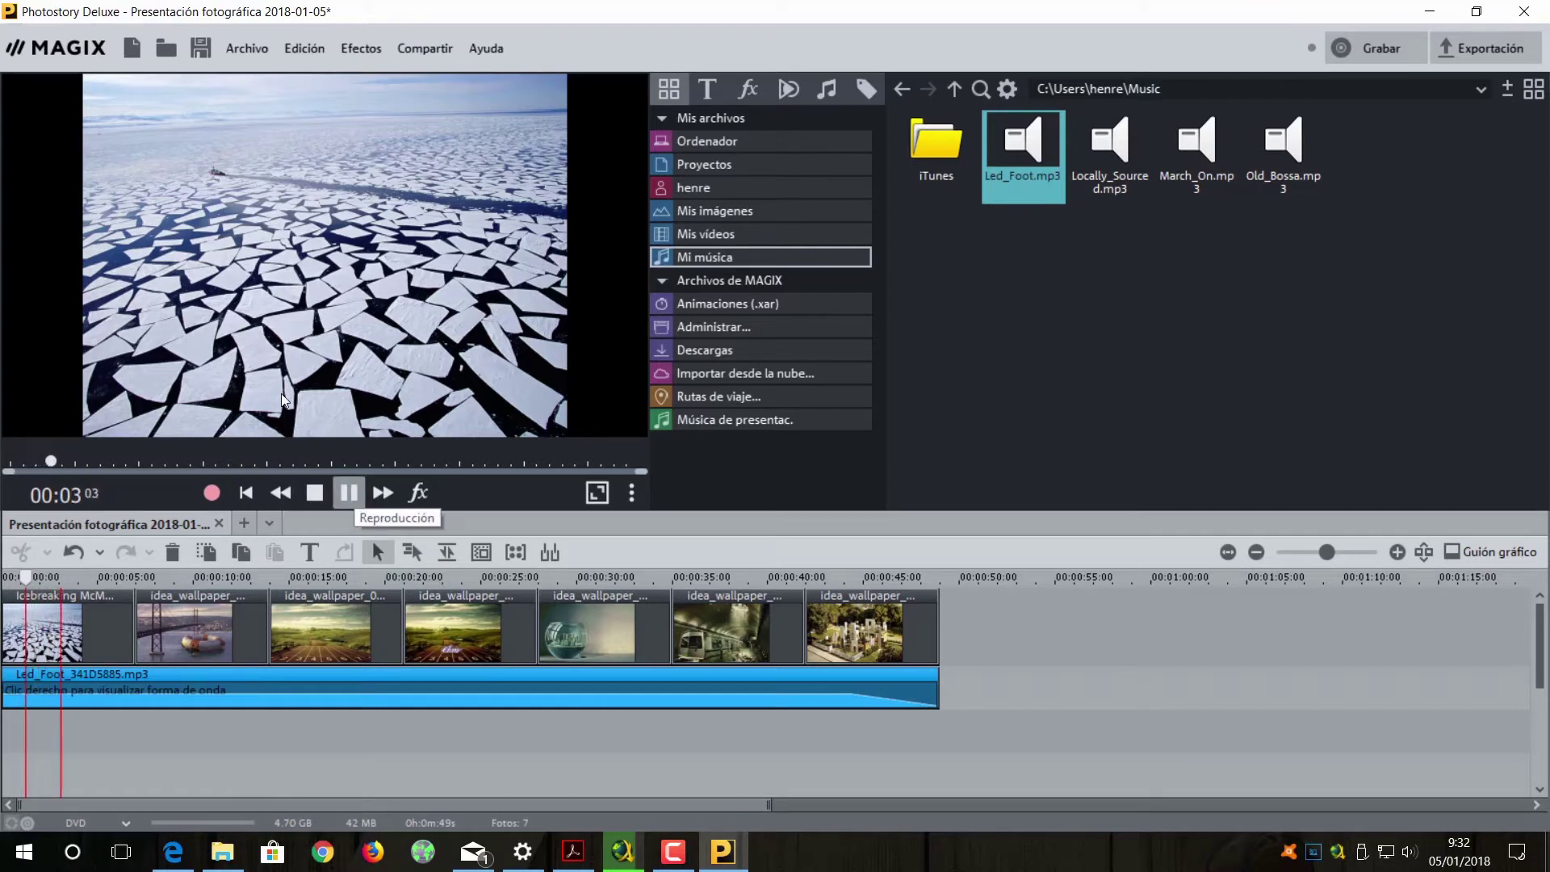
{"action": "left_click", "coordinate": [348, 493]}
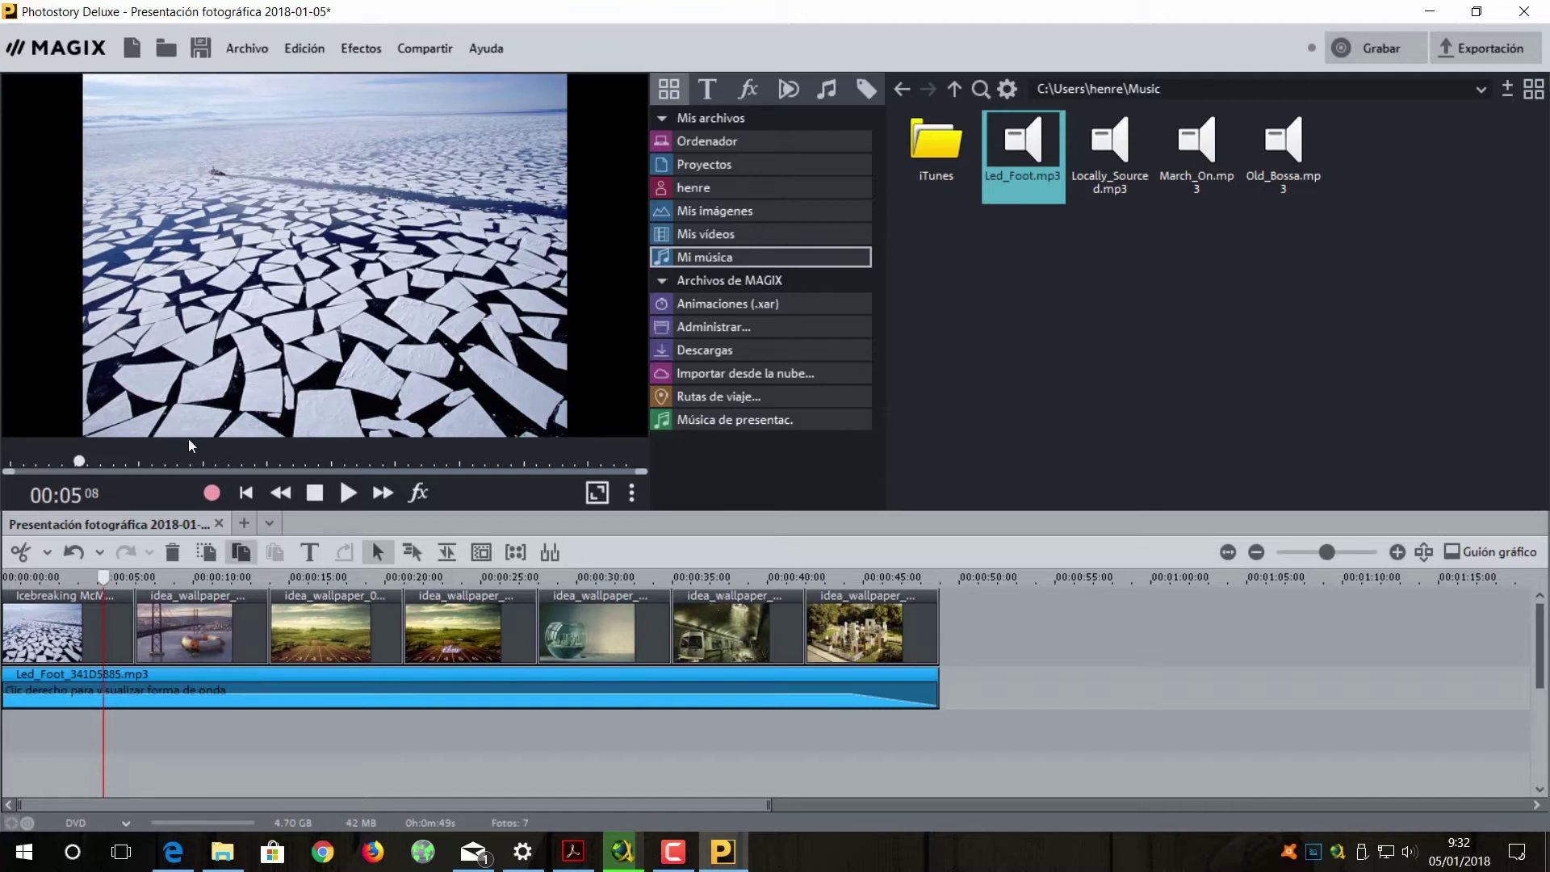
Paste a copy of the Led_Foot.mp3 clip at 00:52:10, after the last picture, and undo it
{"action": "left_click", "coordinate": [1005, 578]}
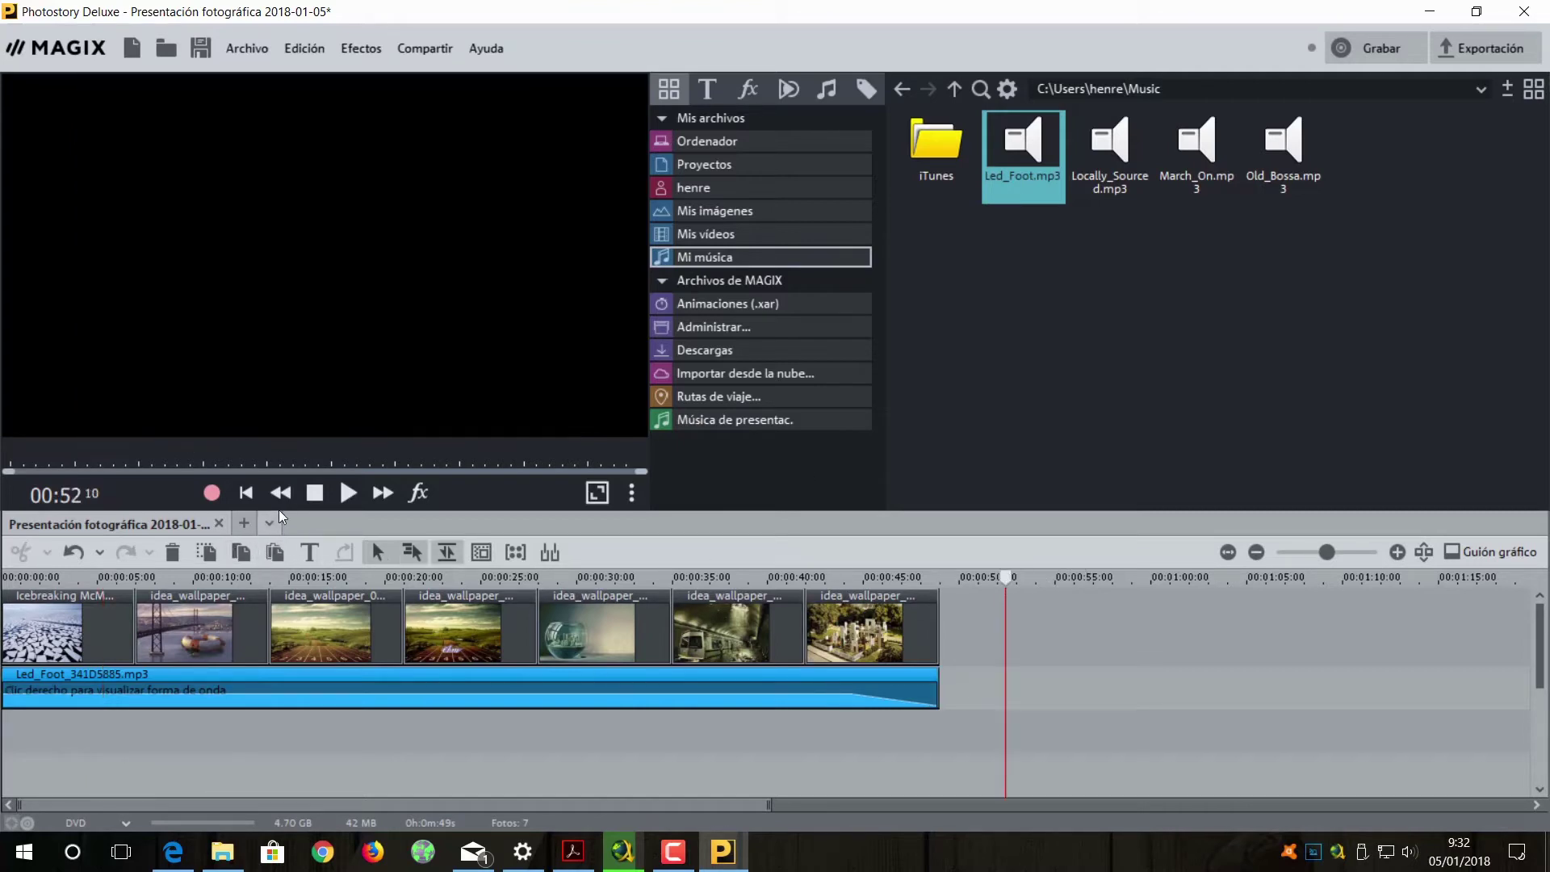
{"action": "left_click", "coordinate": [276, 554]}
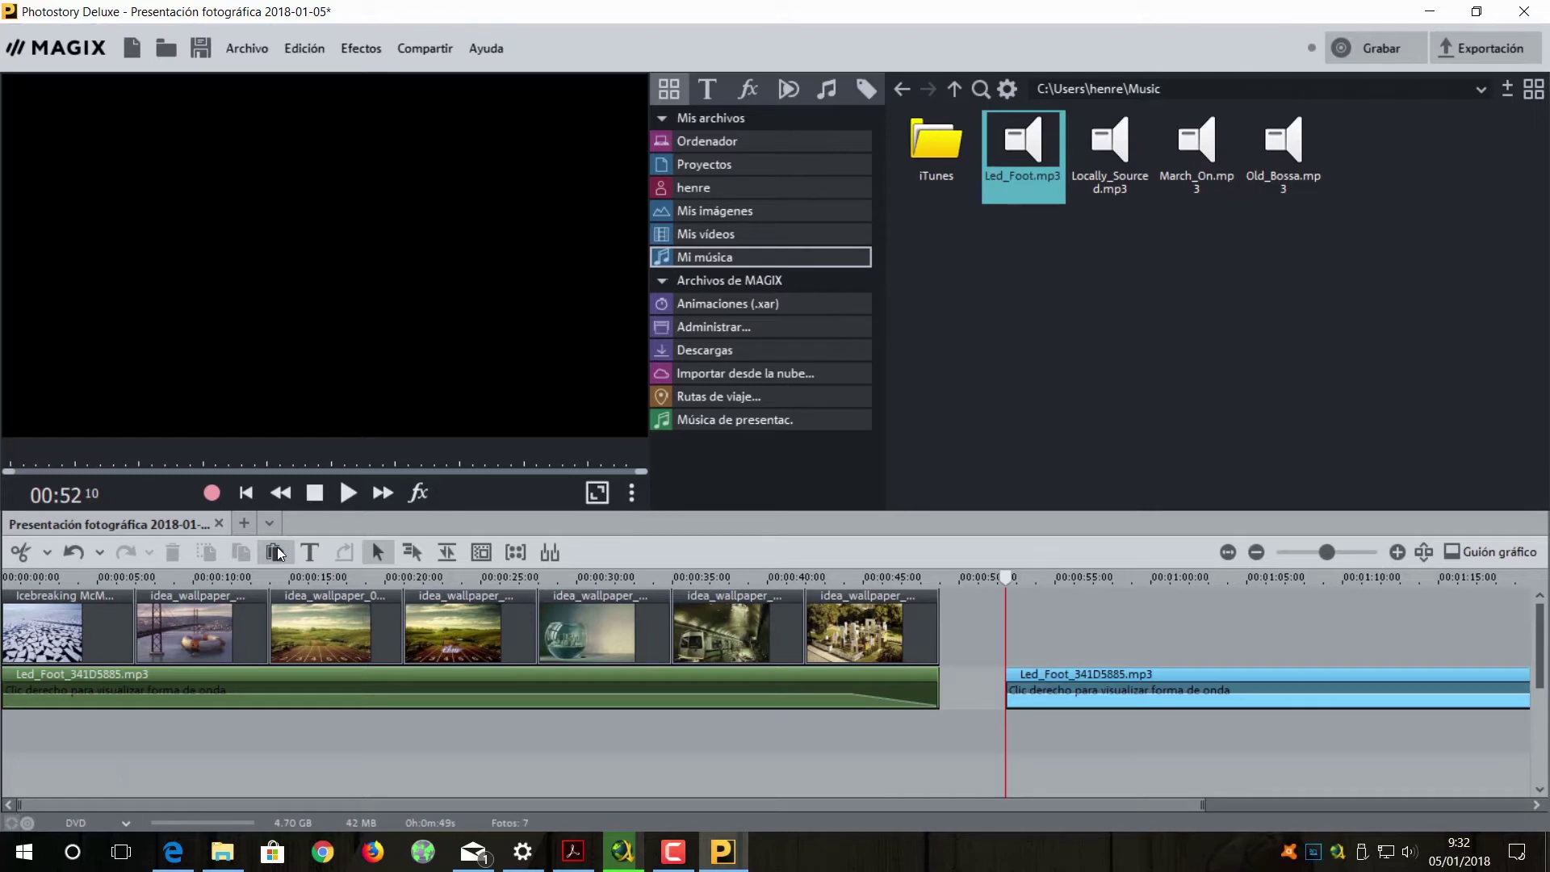
{"action": "key", "text": "ctrl+z"}
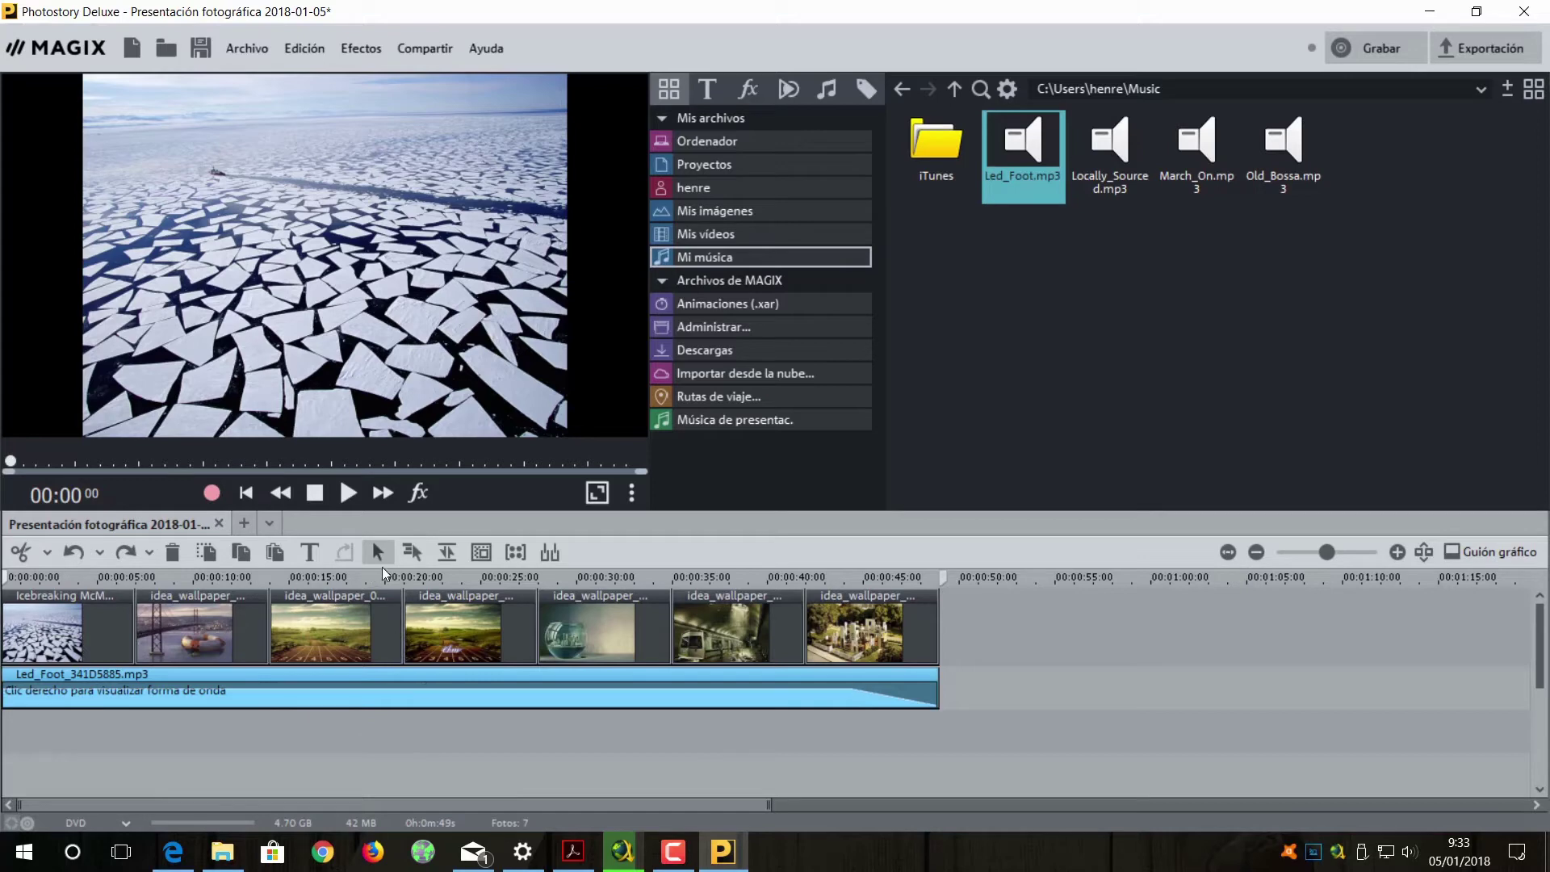
Place the playhead at 00:10:13 over the second picture, open the audio recording settings and check the available audio drivers
{"action": "left_click", "coordinate": [343, 461]}
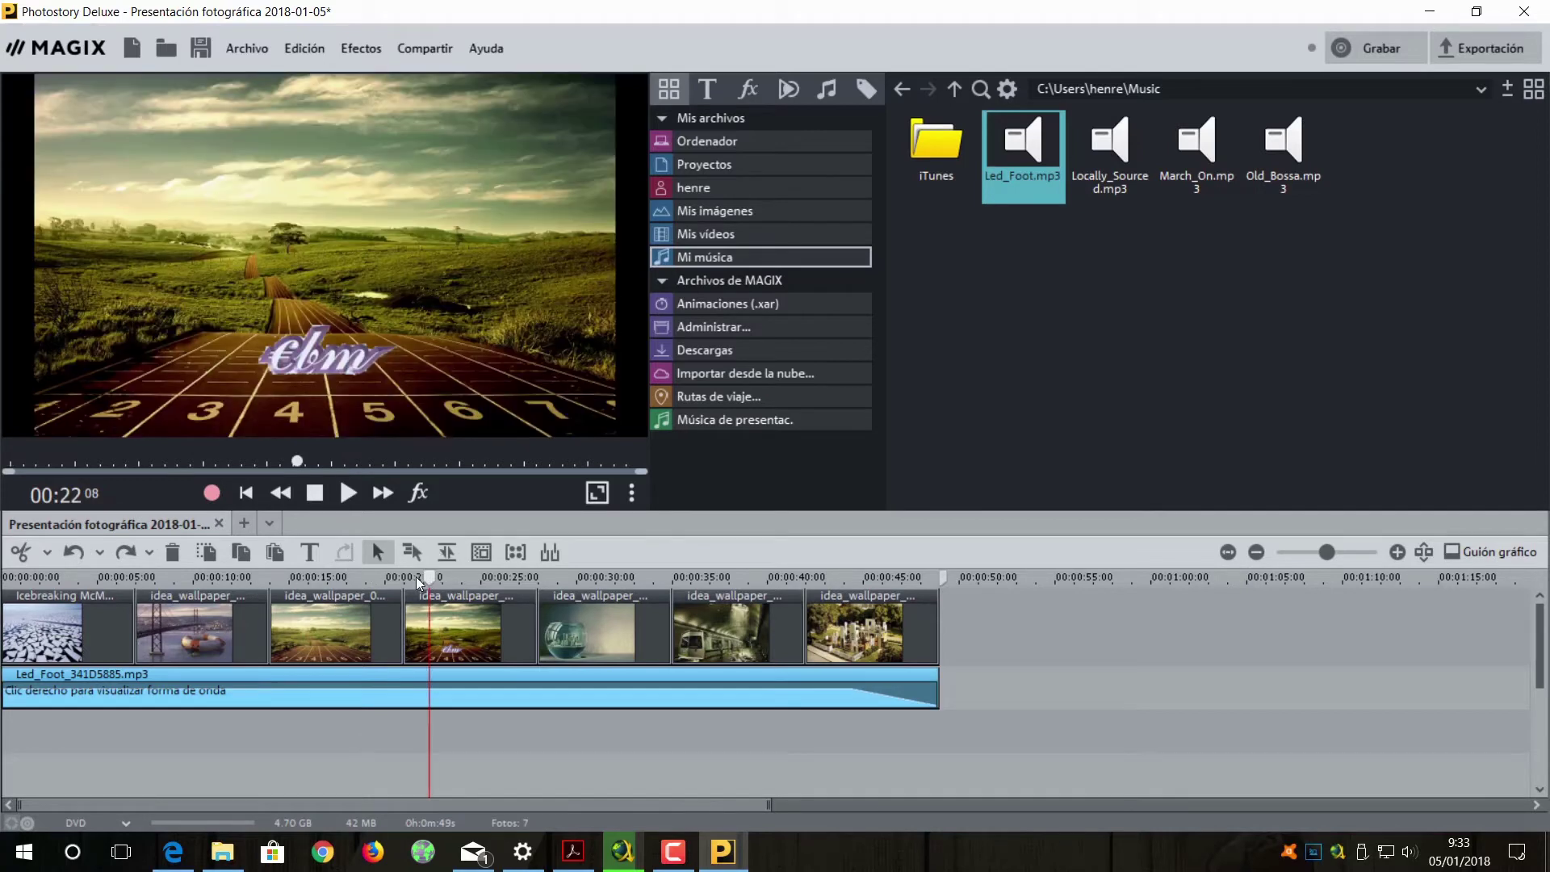
{"action": "left_click", "coordinate": [202, 578]}
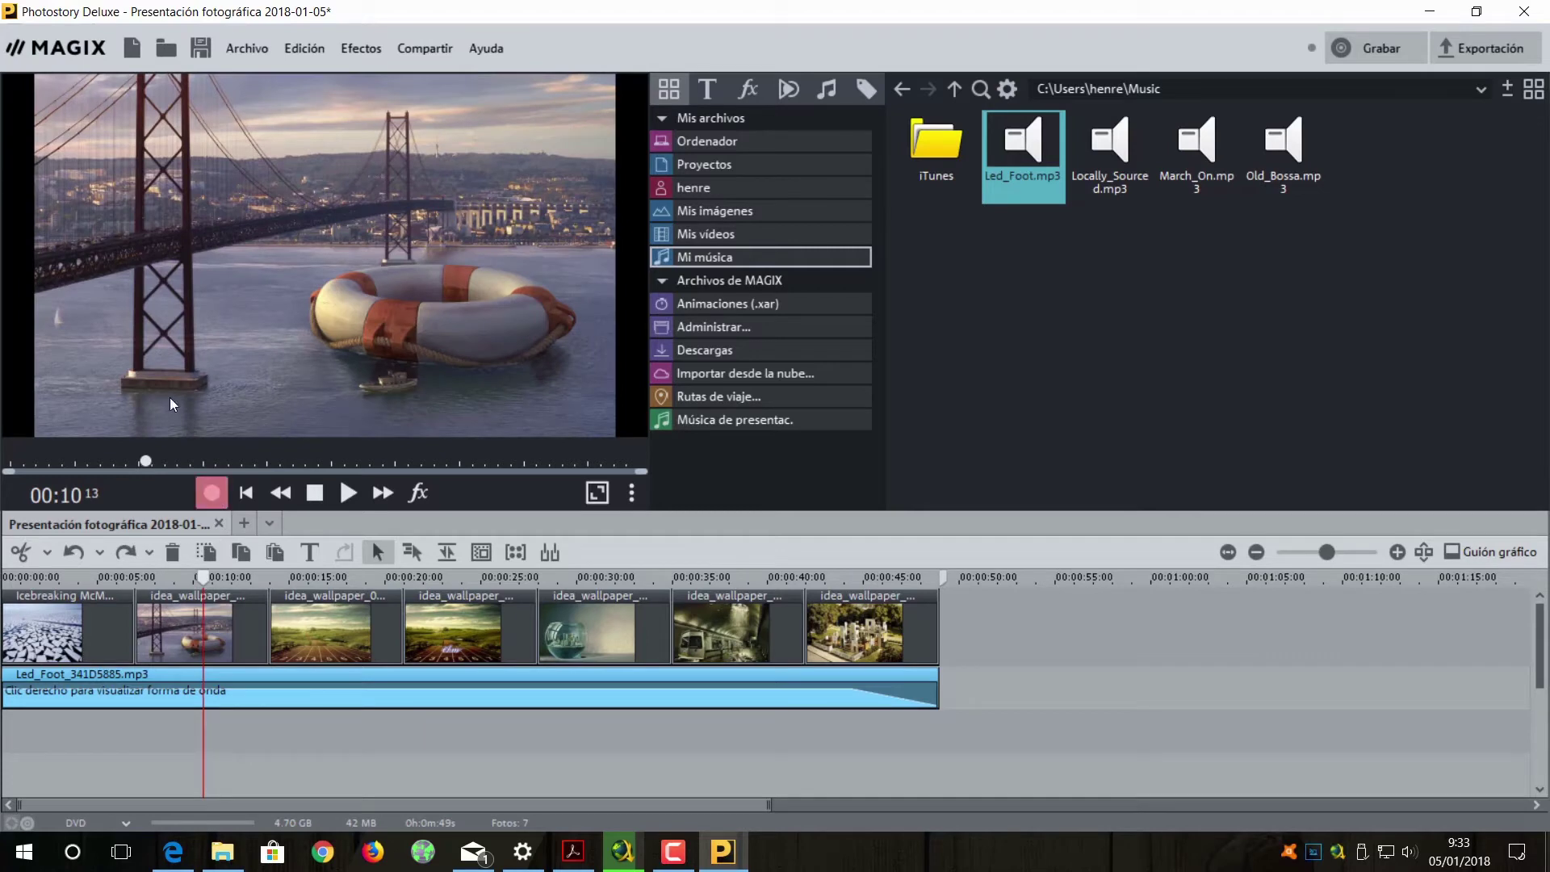
{"action": "left_click", "coordinate": [212, 494]}
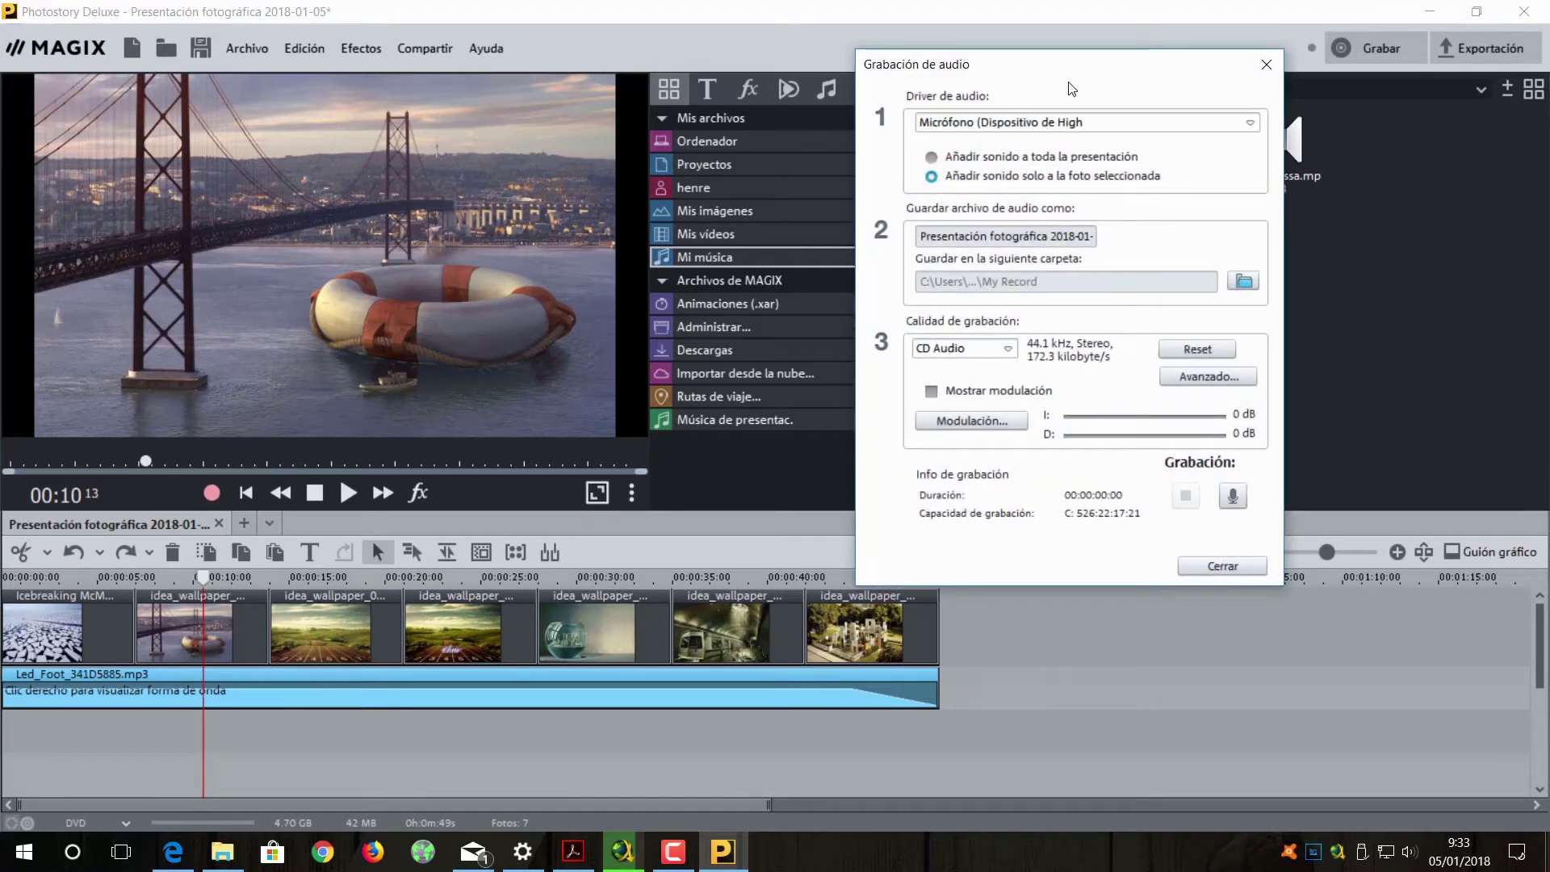
{"action": "left_click_drag", "start_coordinate": [1000, 72], "coordinate": [784, 108]}
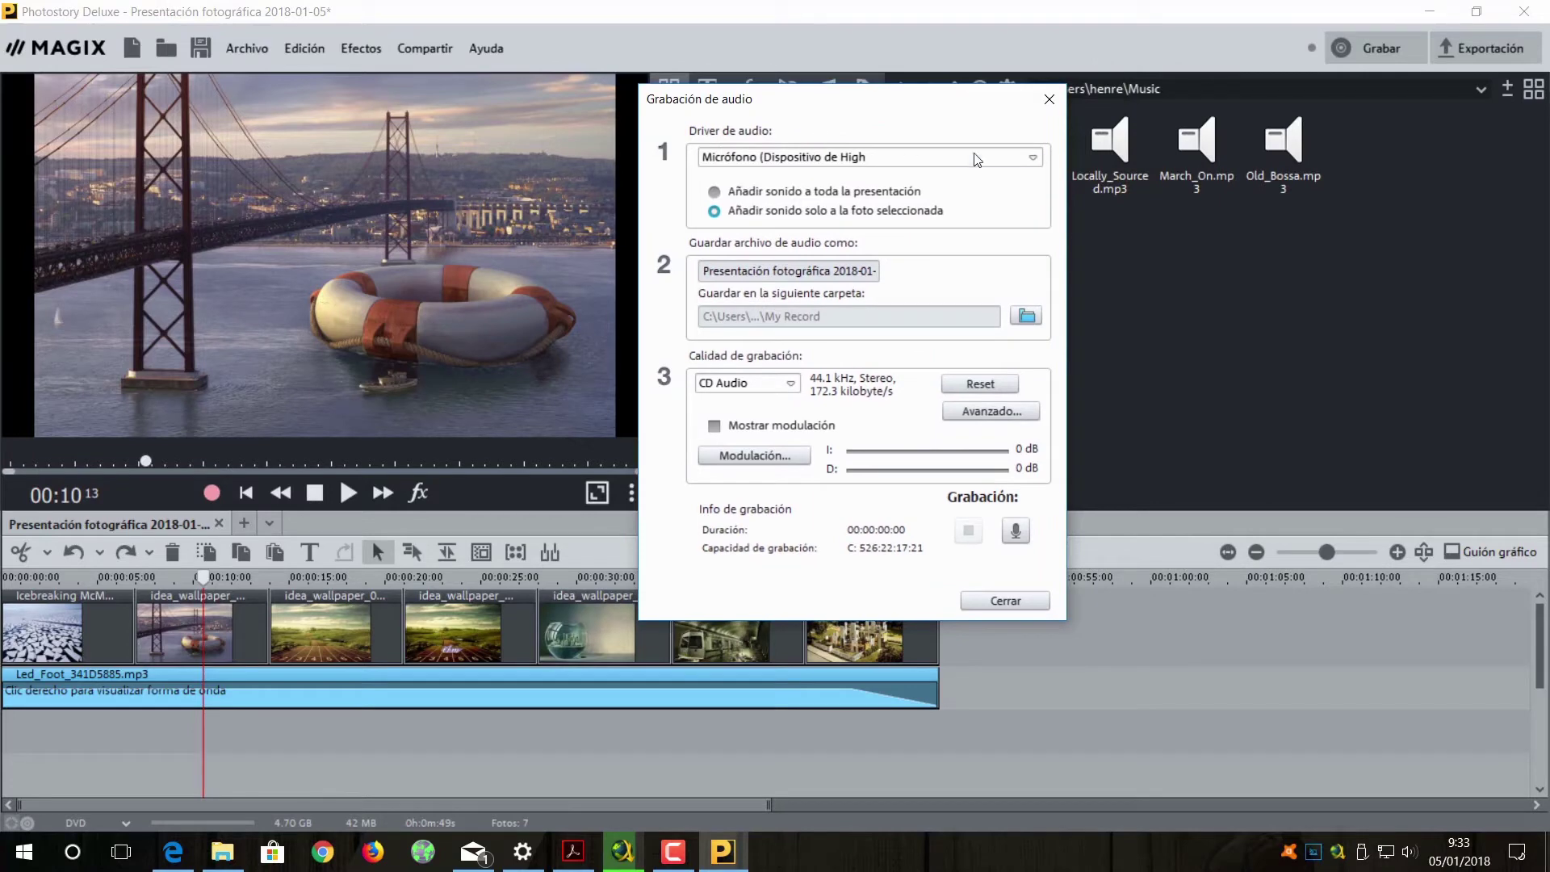
{"action": "left_click", "coordinate": [1034, 158]}
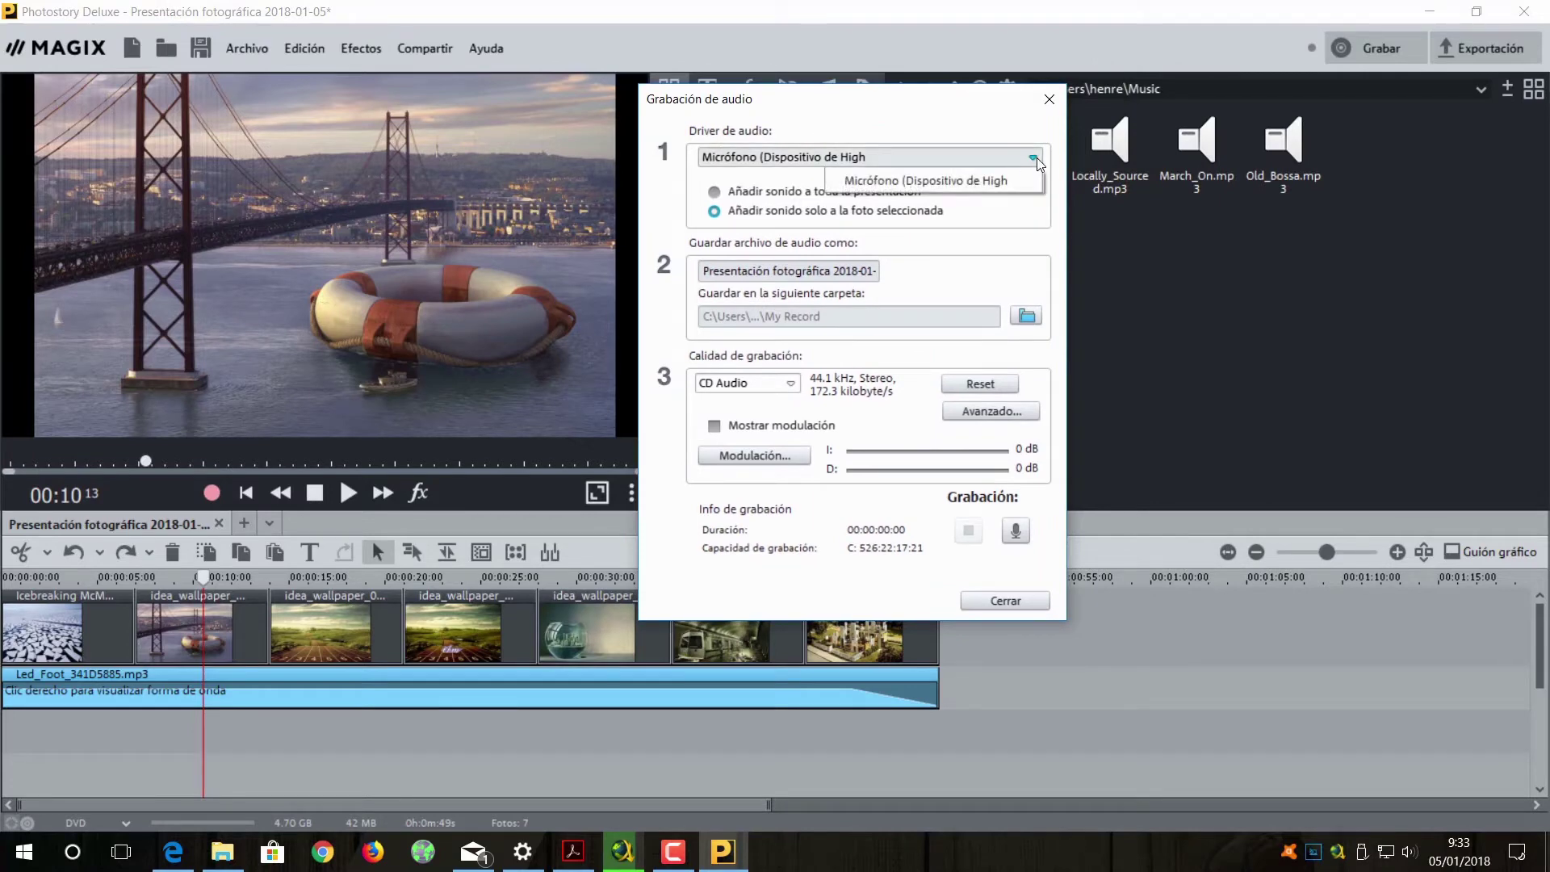
{"action": "left_click", "coordinate": [999, 260]}
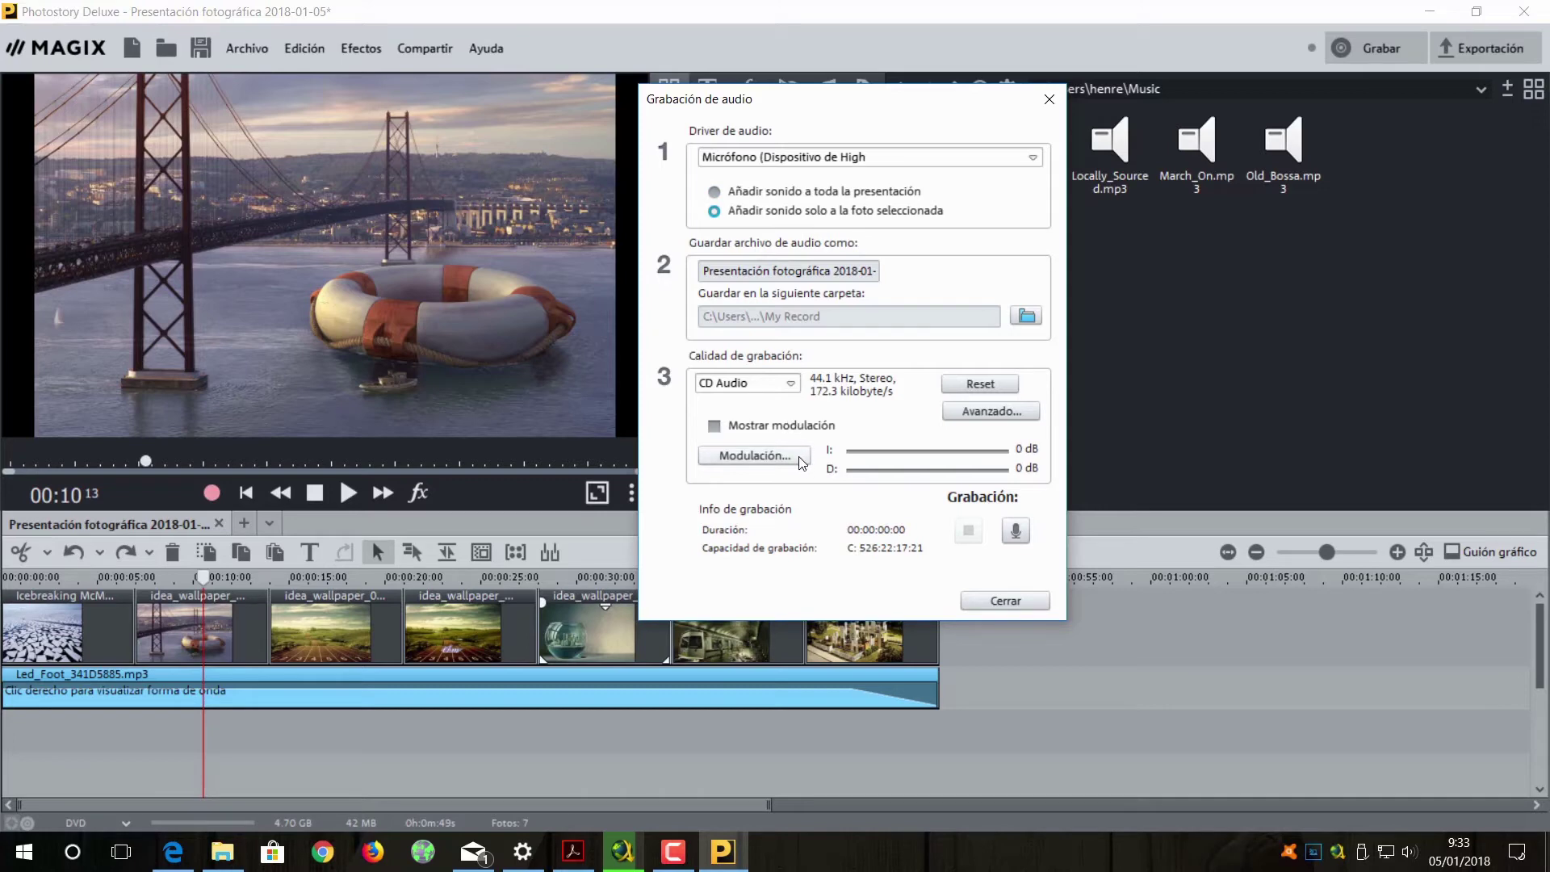
Record about four seconds of microphone narration for the second picture only, use the recording and close the recording dialog
{"action": "left_click", "coordinate": [1016, 532]}
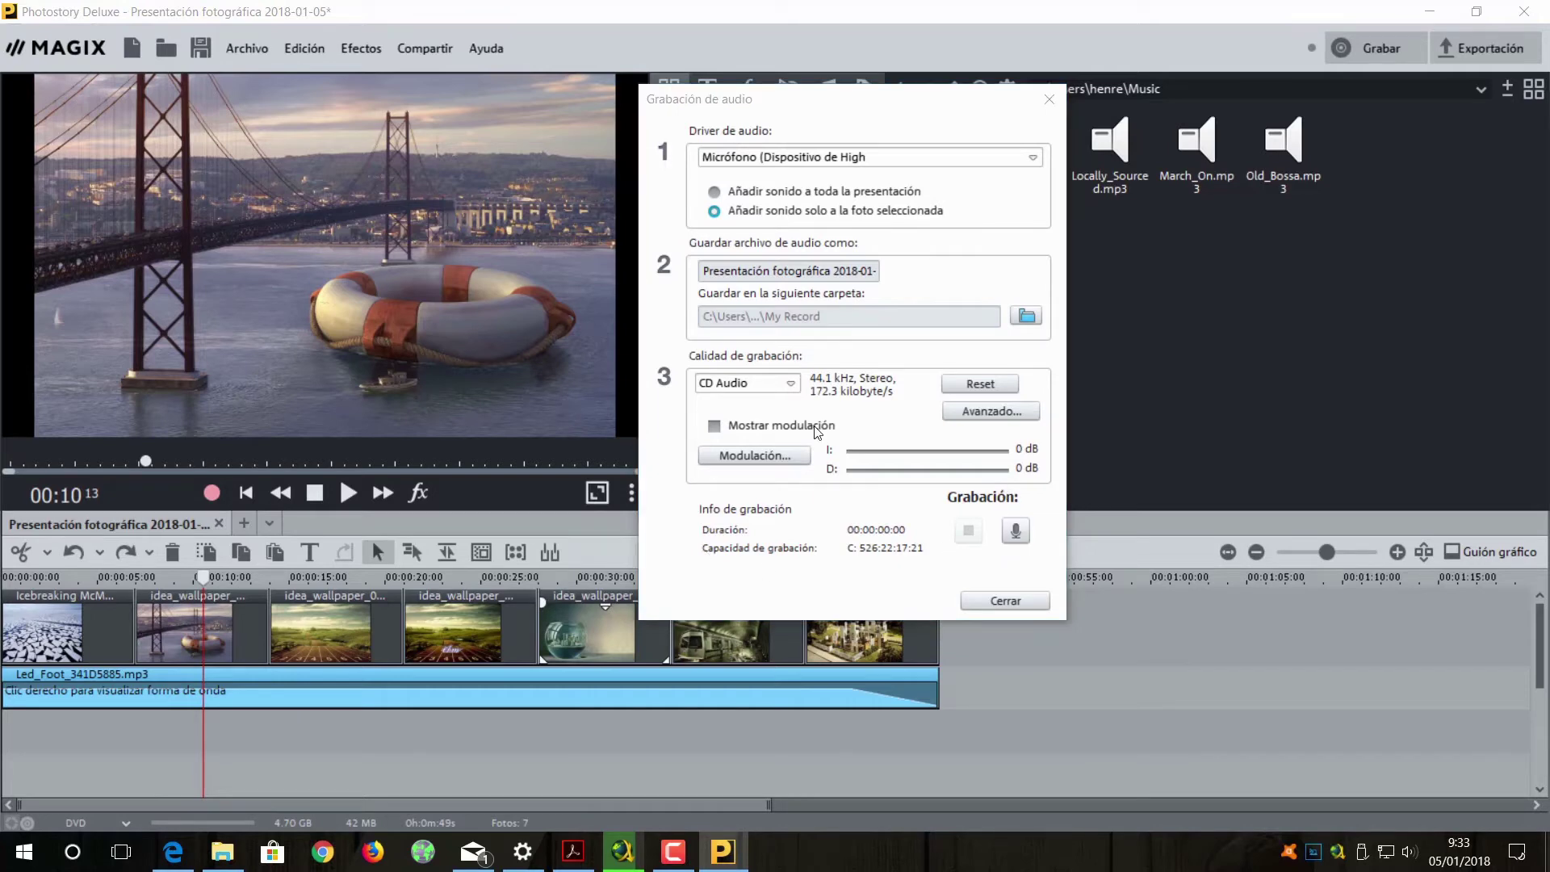
{"action": "left_click", "coordinate": [929, 455]}
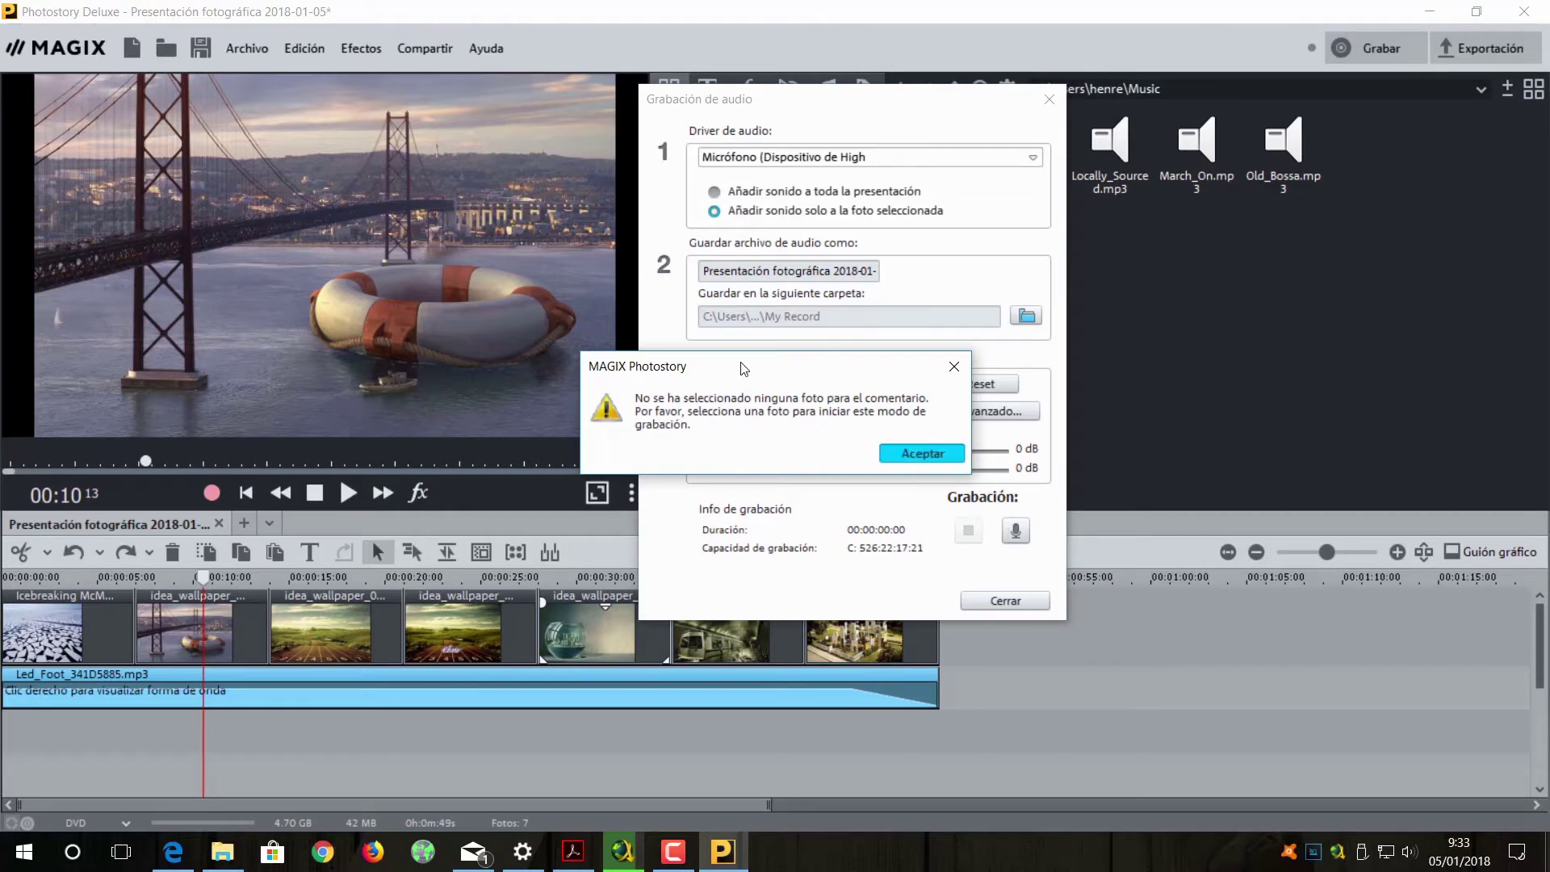
{"action": "left_click", "coordinate": [1016, 532]}
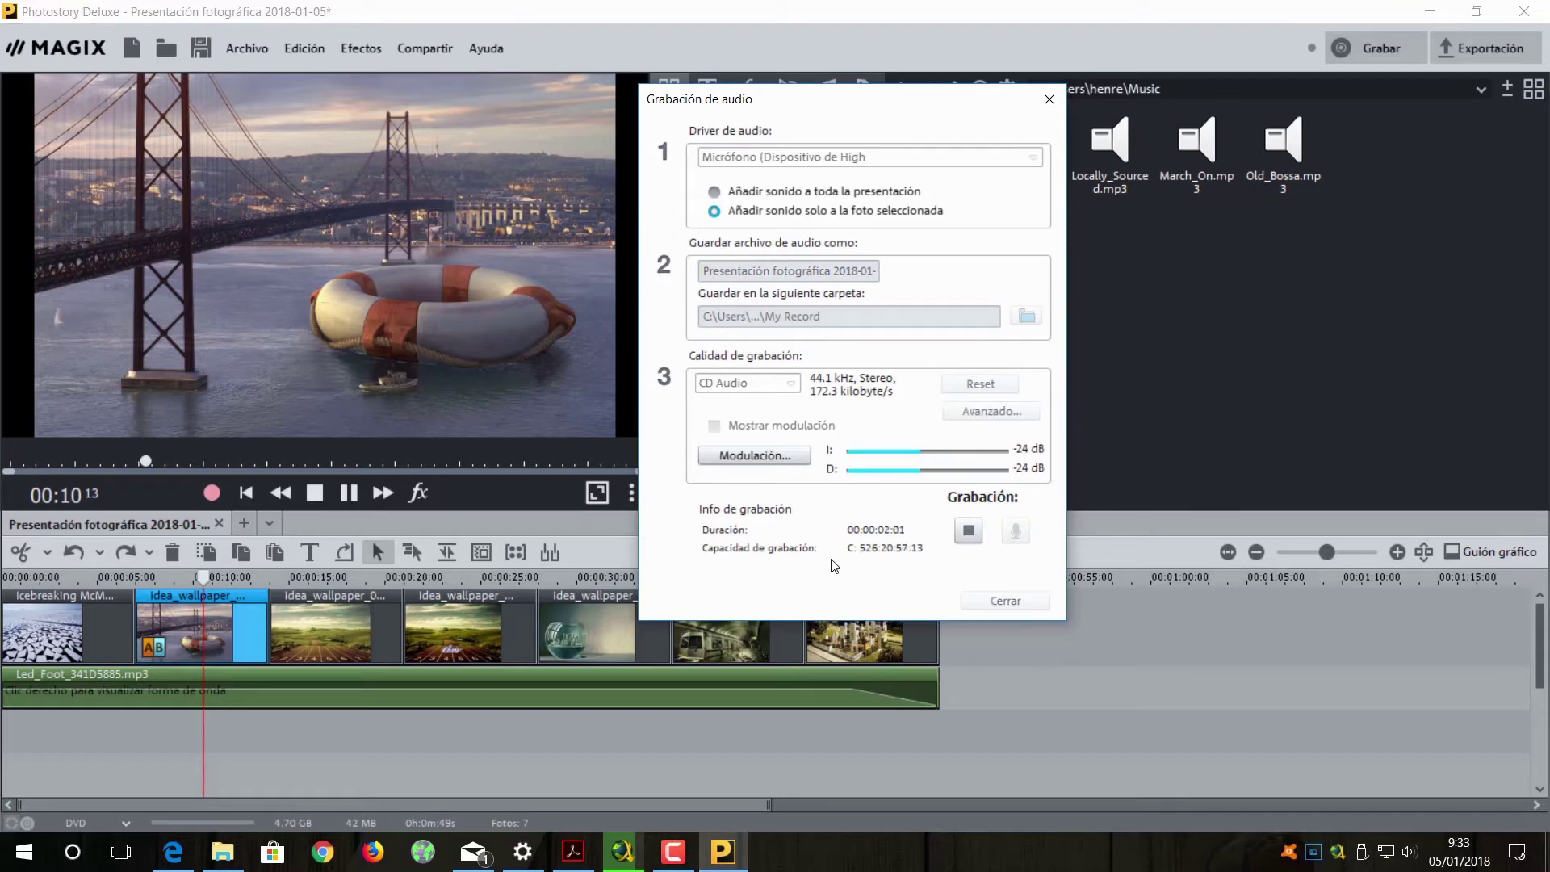
{"action": "left_click", "coordinate": [967, 531]}
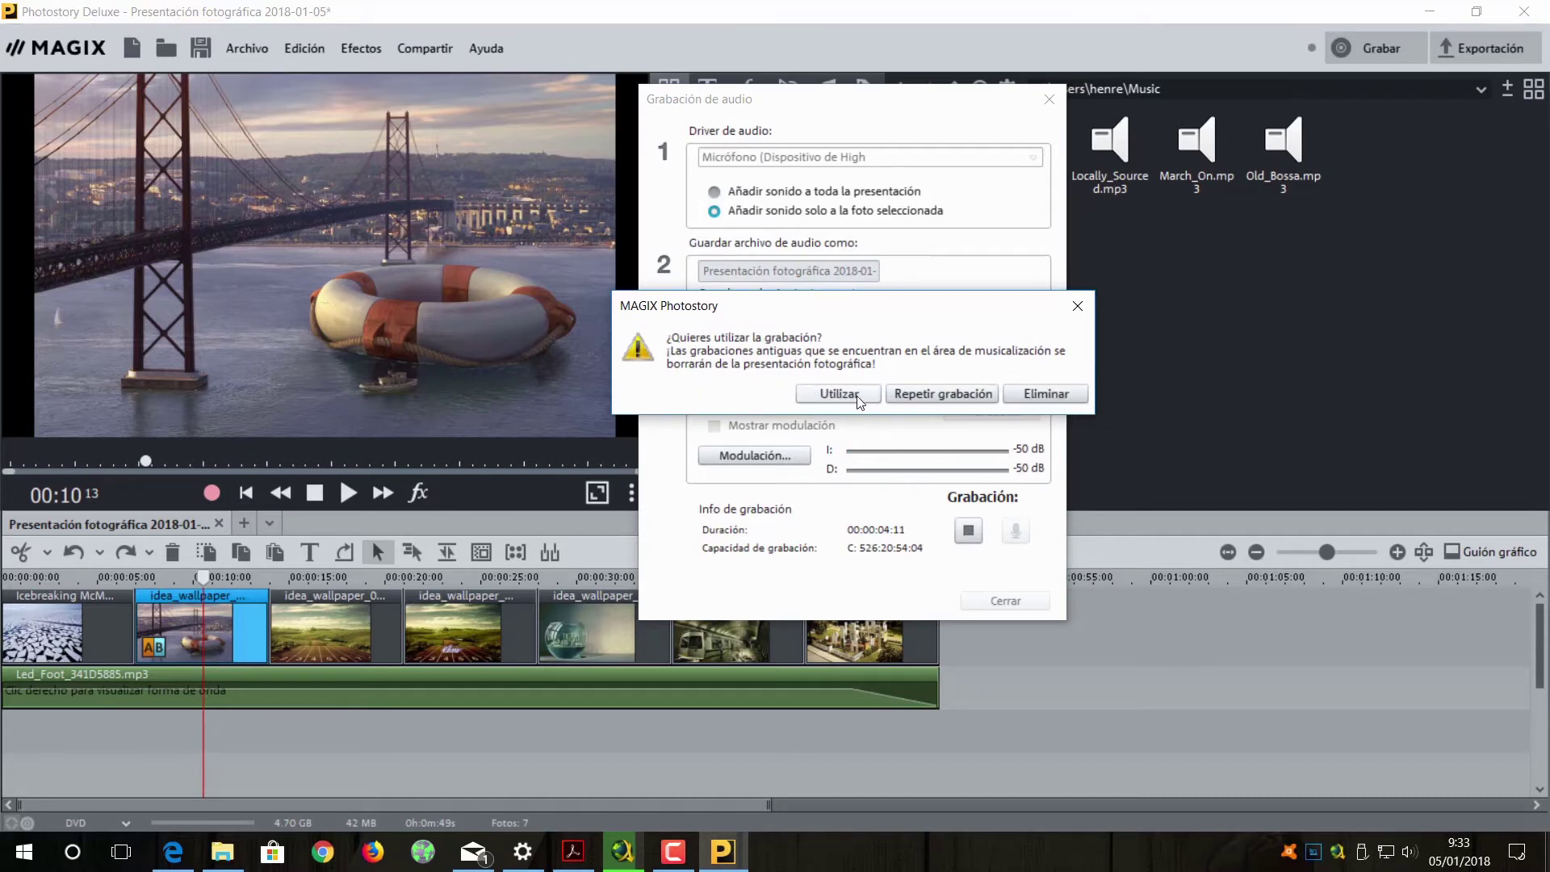
{"action": "left_click", "coordinate": [840, 396]}
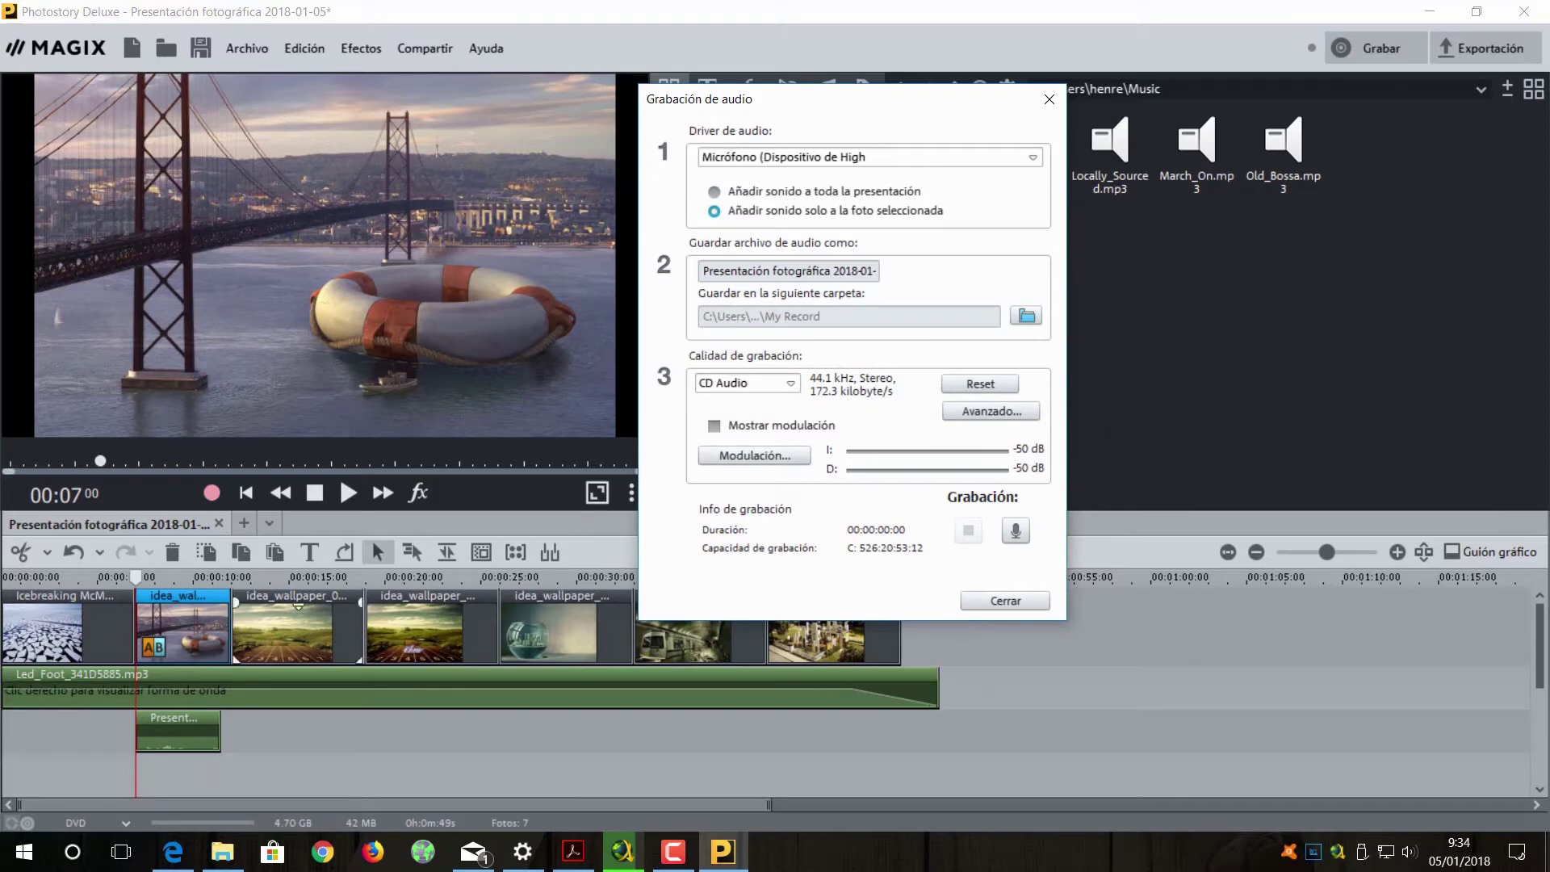
{"action": "left_click", "coordinate": [1003, 604]}
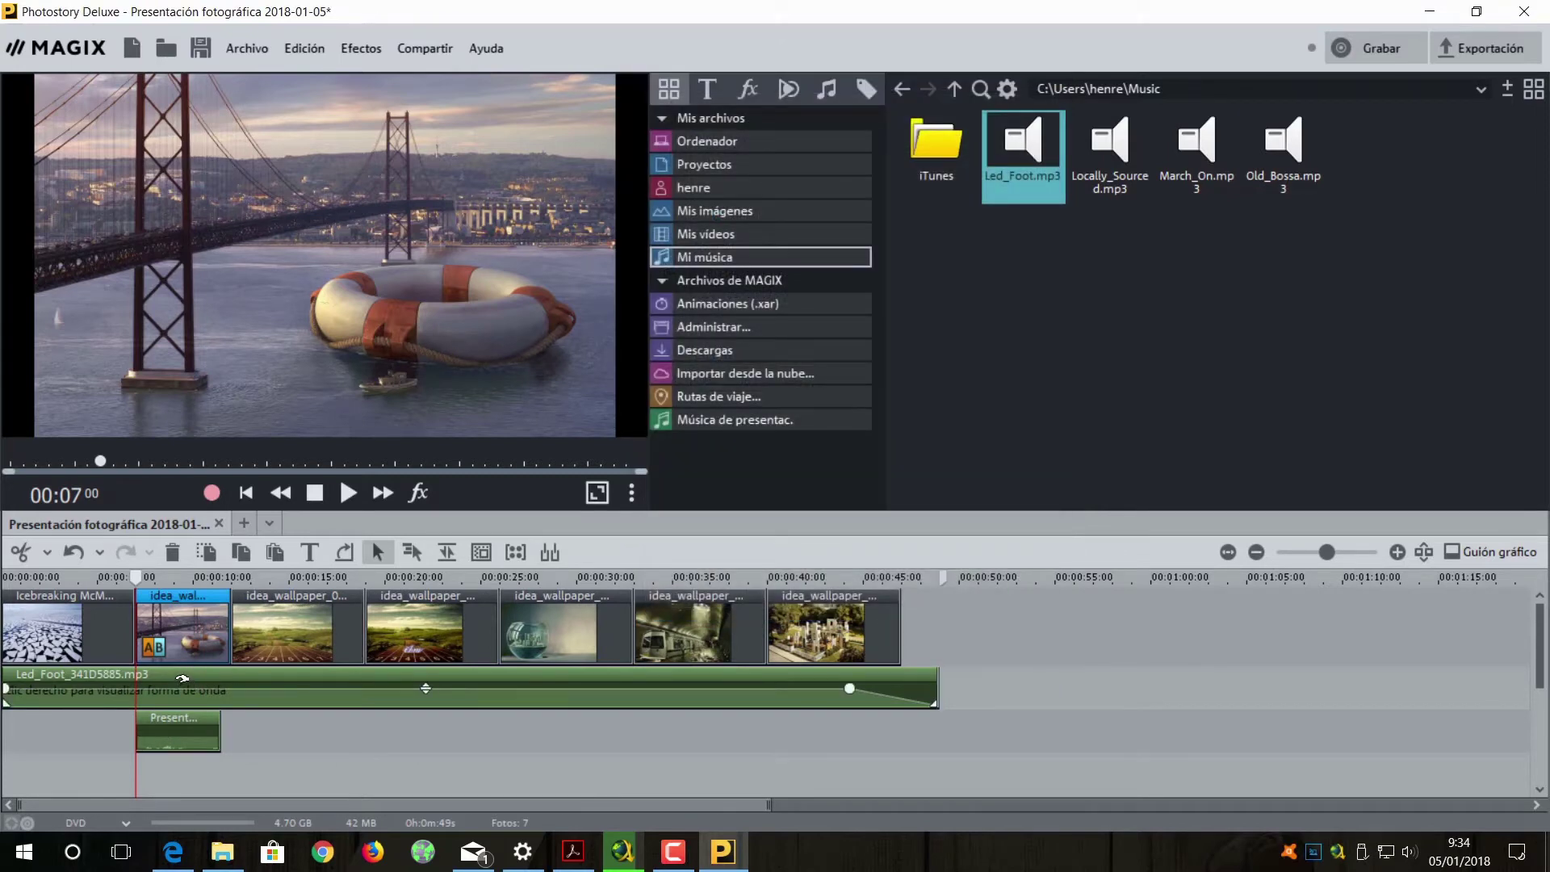
Move the Led_Foot.mp3 clip later so it starts under the fifth picture, and play the narration from 00:08:21
{"action": "left_click", "coordinate": [192, 675]}
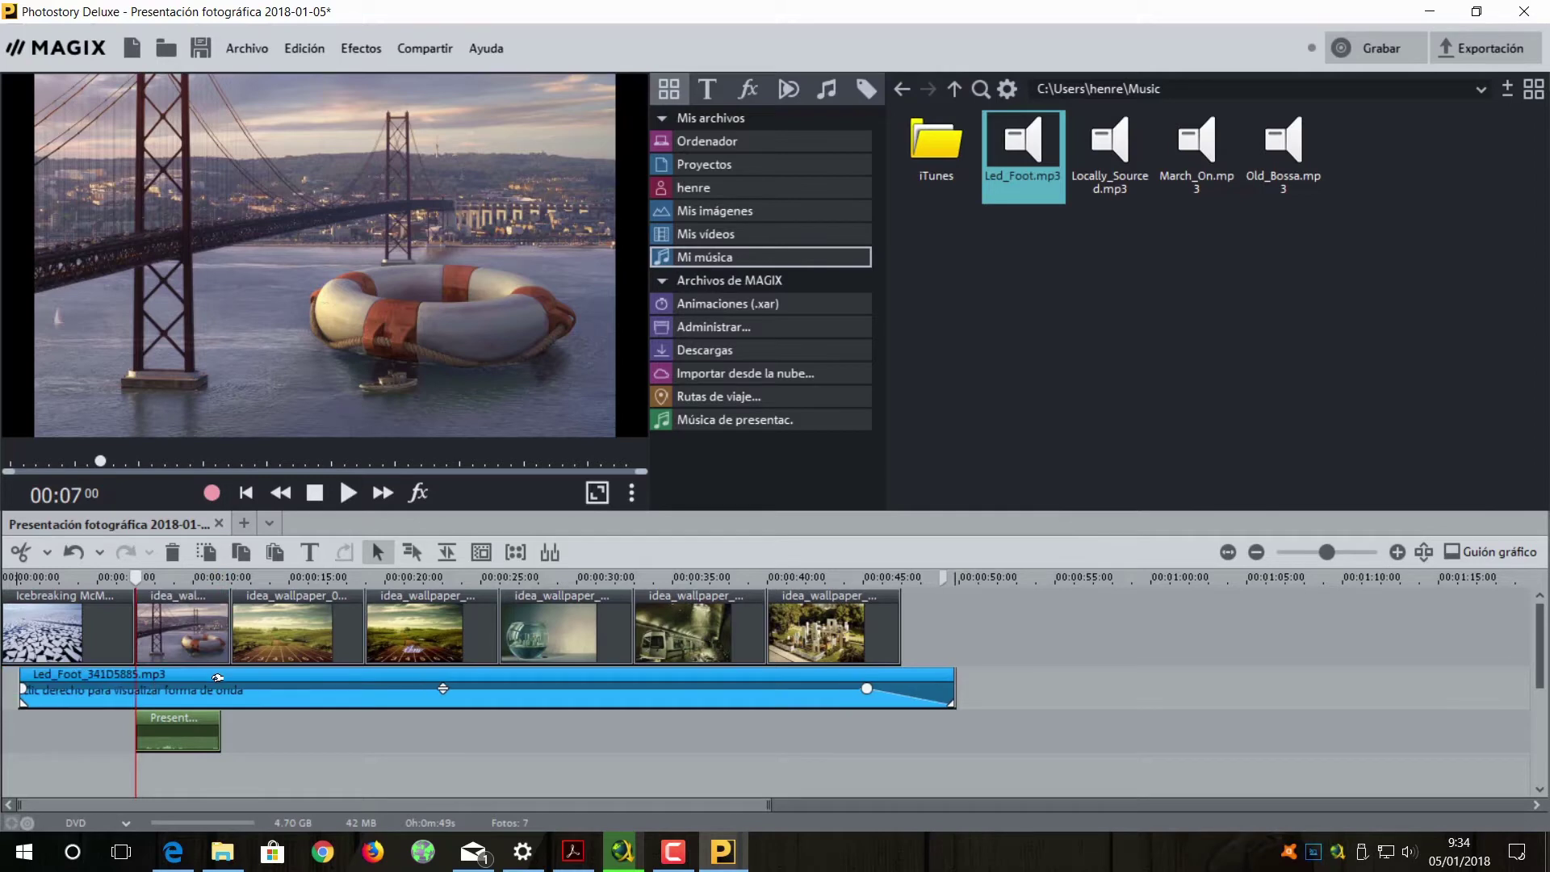
{"action": "left_click_drag", "start_coordinate": [191, 675], "coordinate": [715, 675]}
{"action": "left_click", "coordinate": [171, 573]}
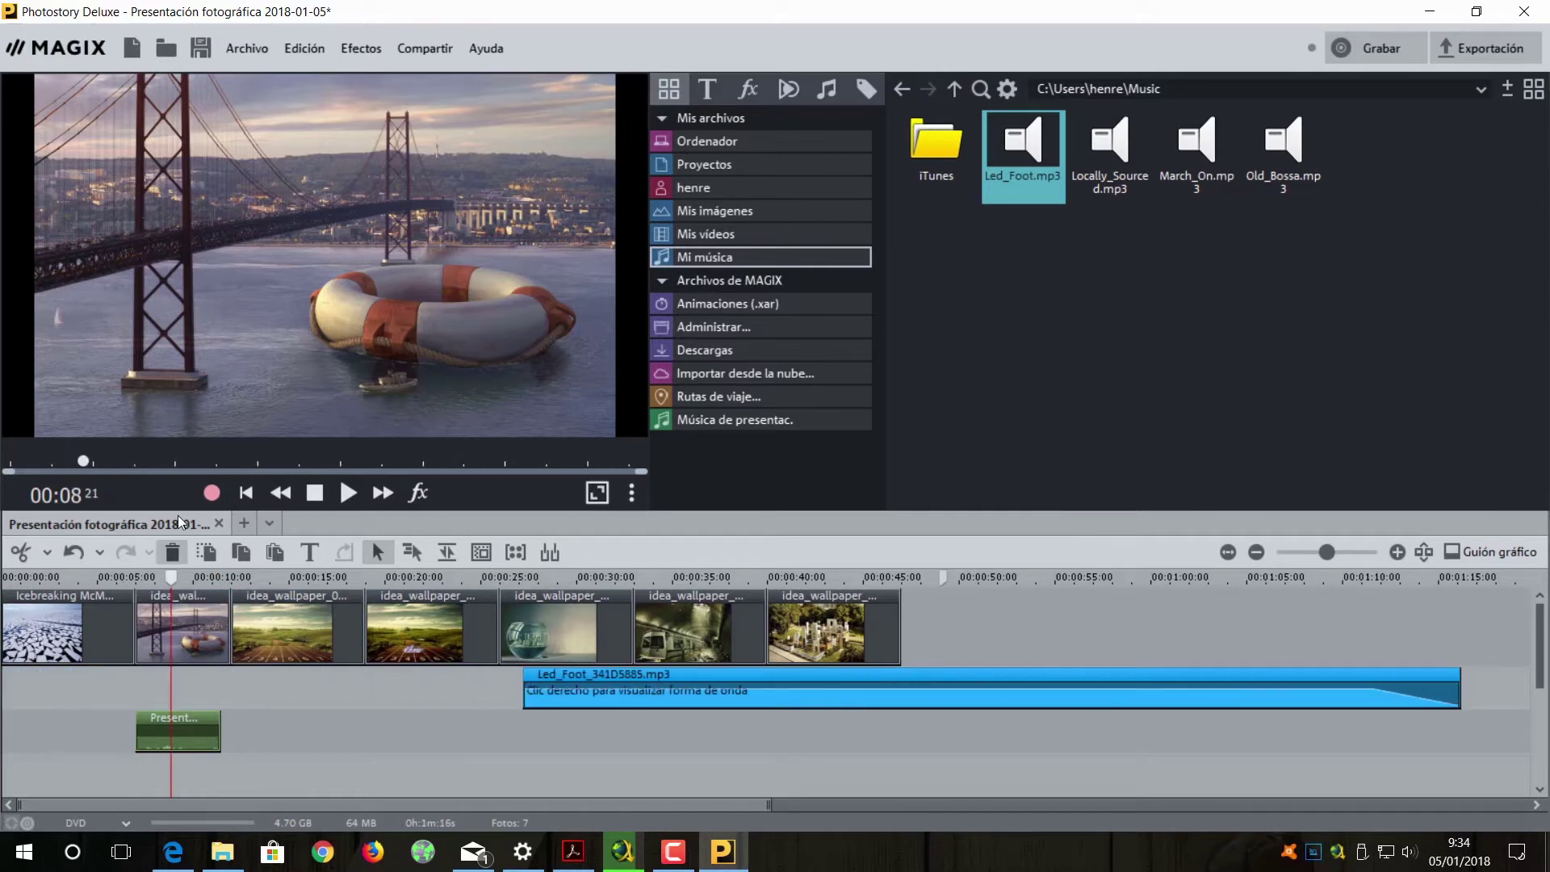
{"action": "left_click", "coordinate": [341, 493]}
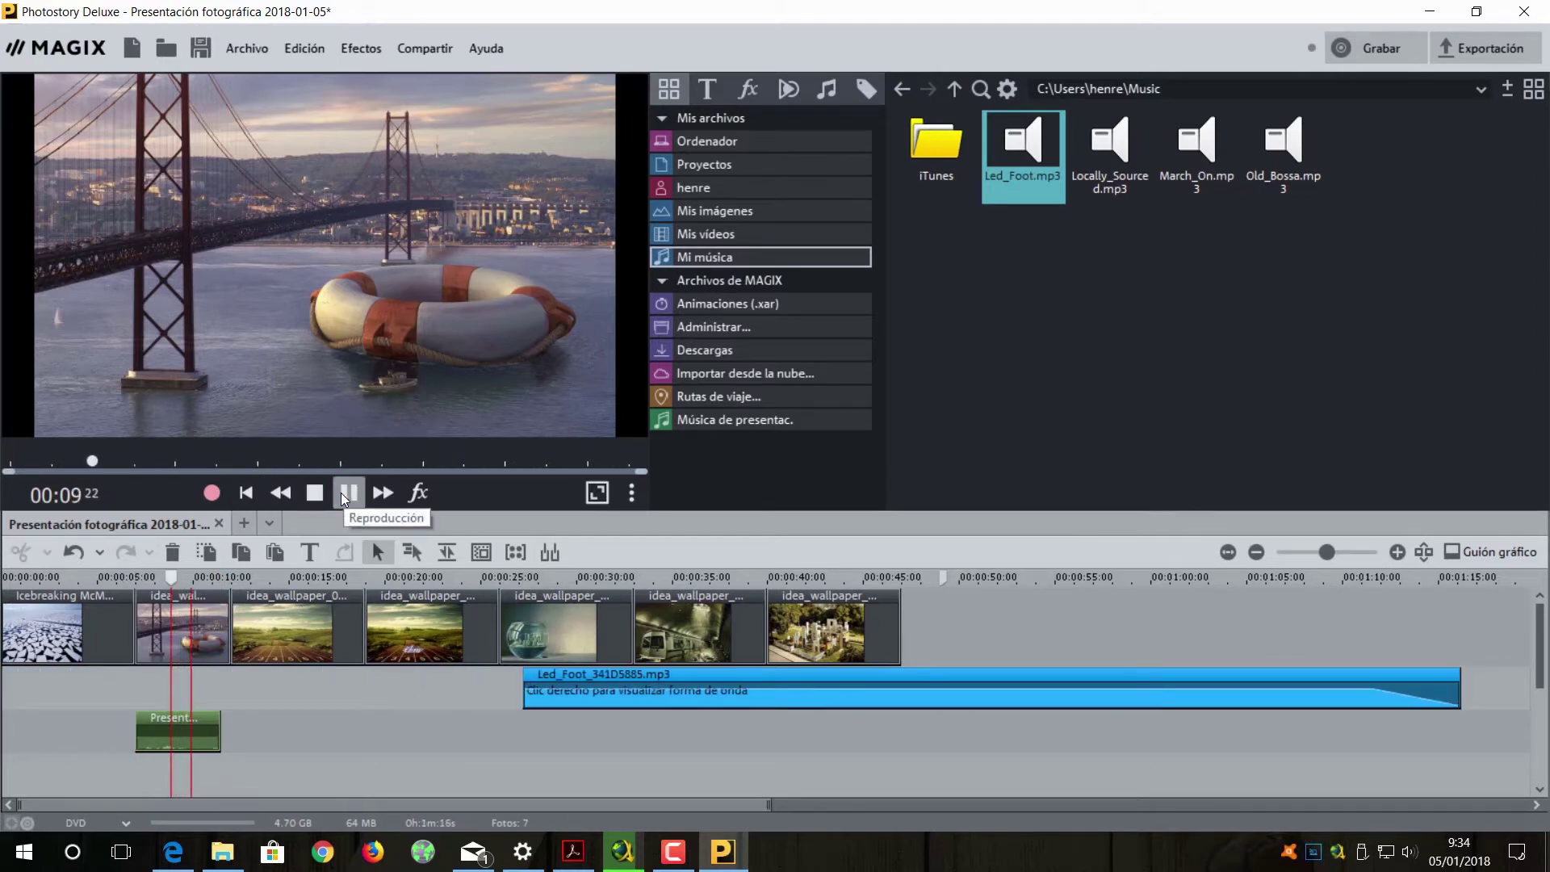
{"action": "key", "text": "space"}
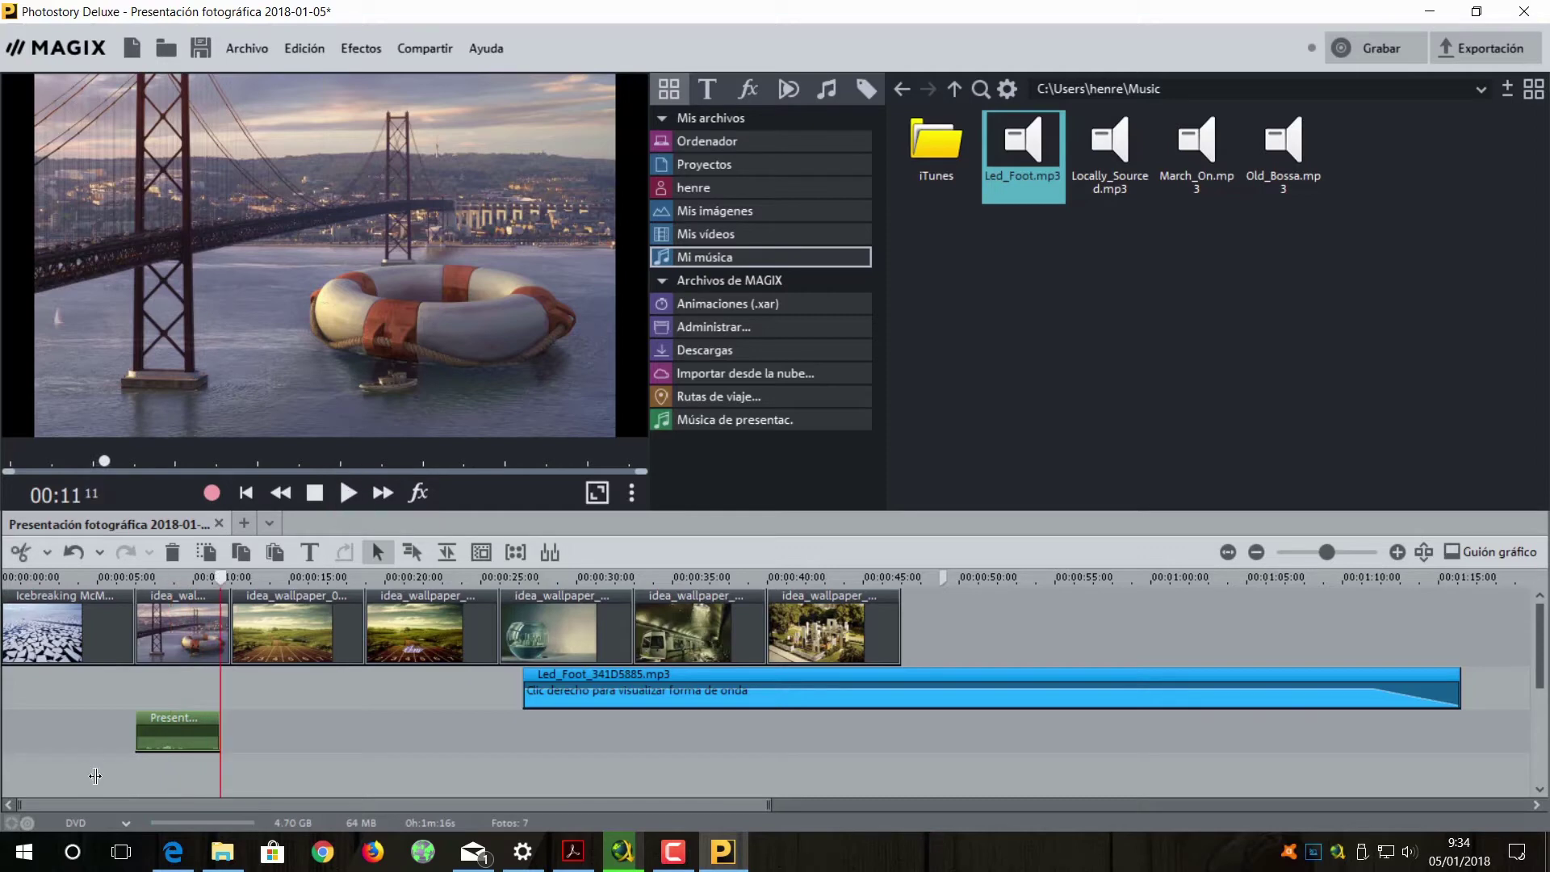
Select the narration clip under the second picture and play it again from 00:09:03
{"action": "left_click", "coordinate": [178, 730]}
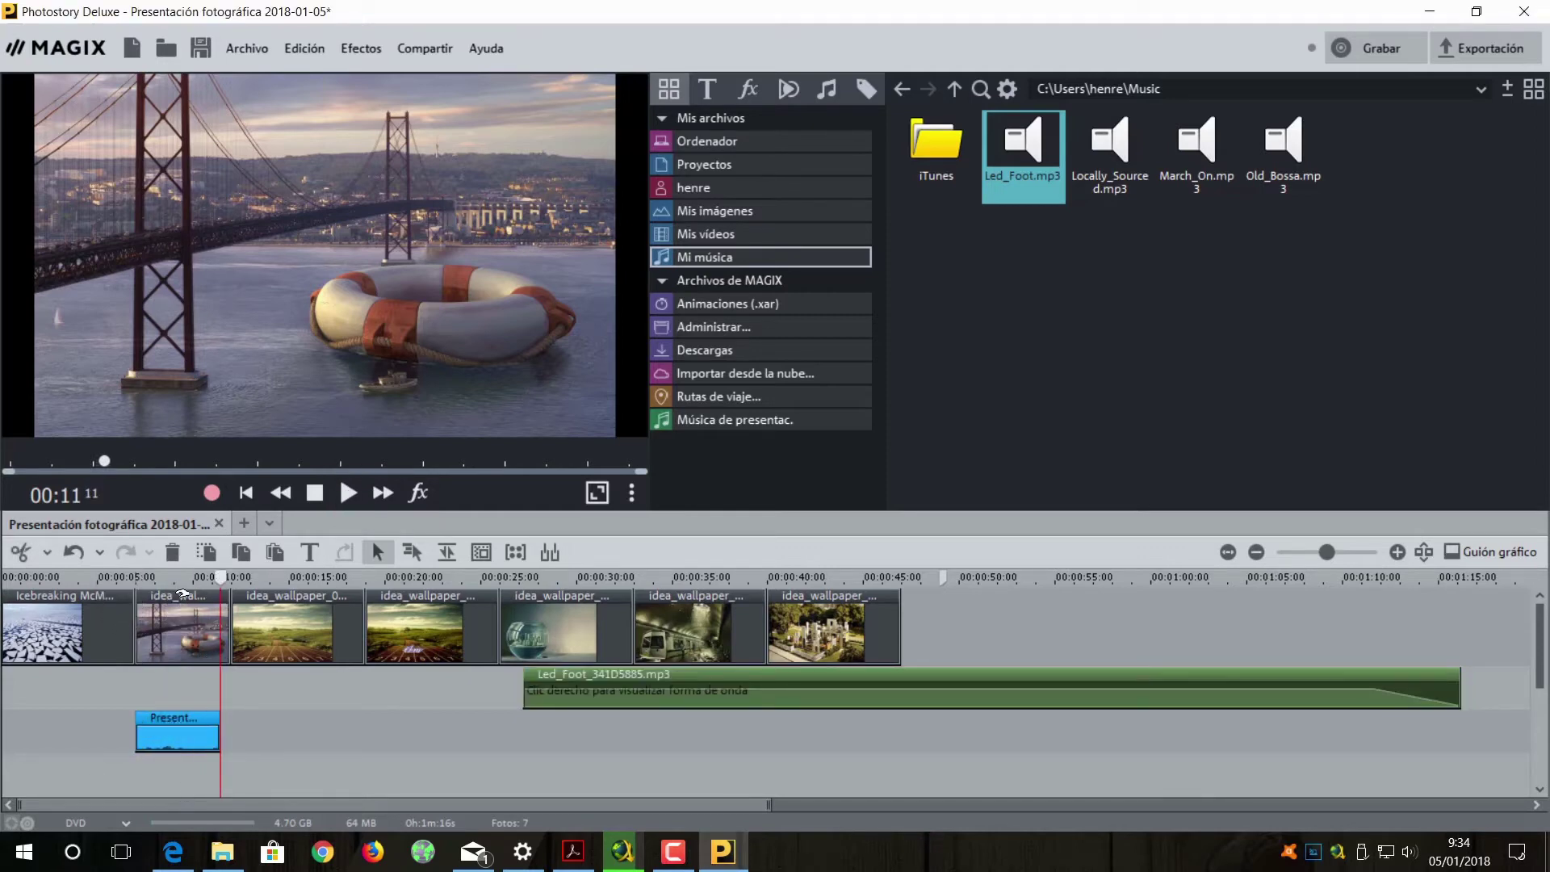
{"action": "left_click", "coordinate": [176, 580]}
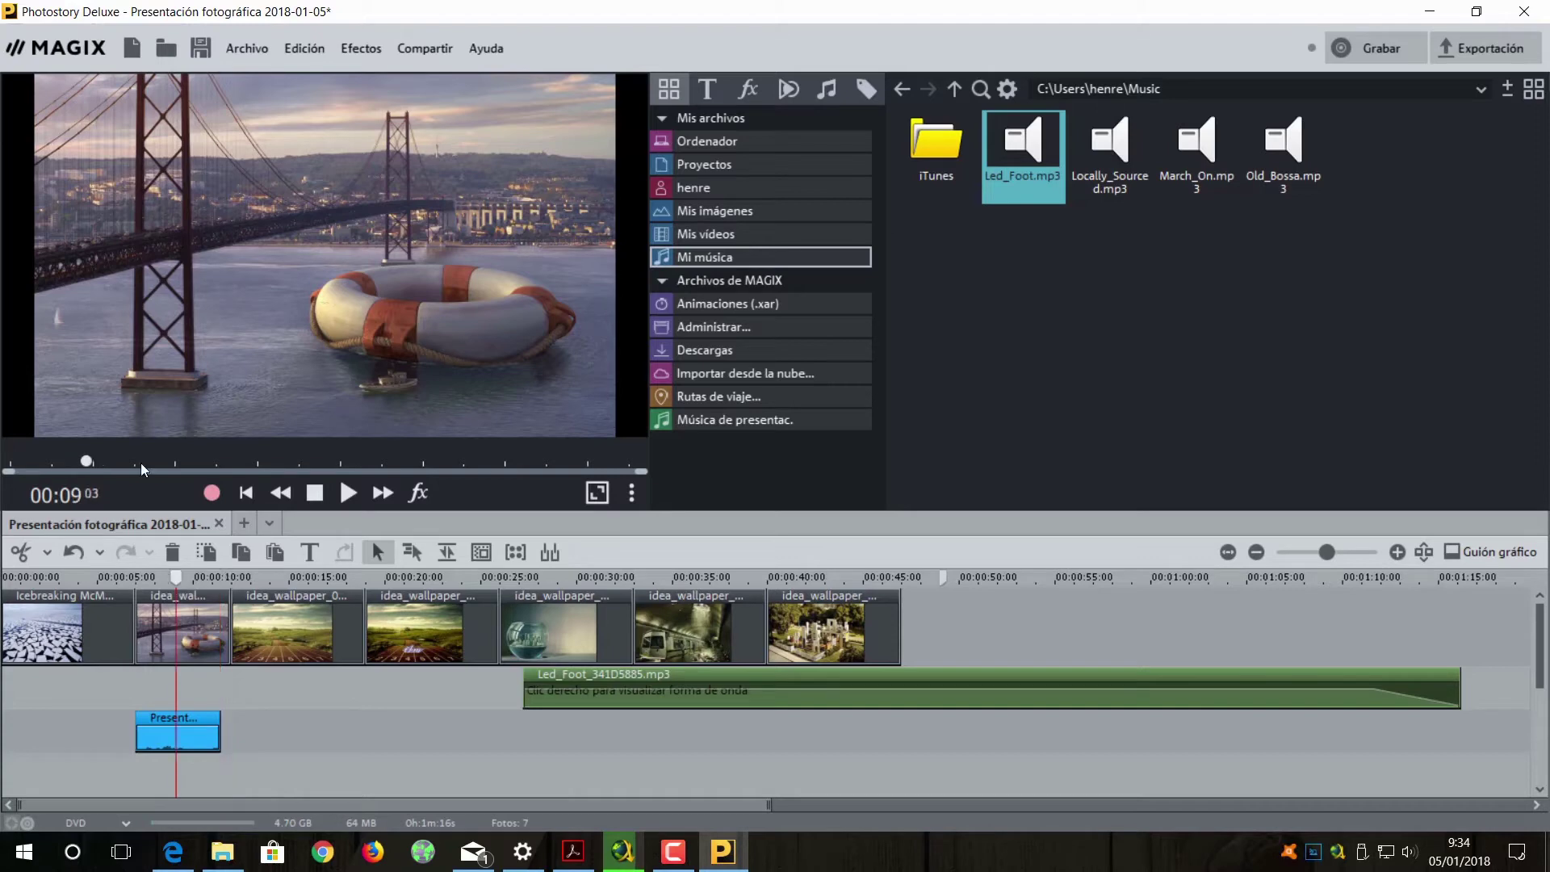
{"action": "left_click", "coordinate": [348, 492]}
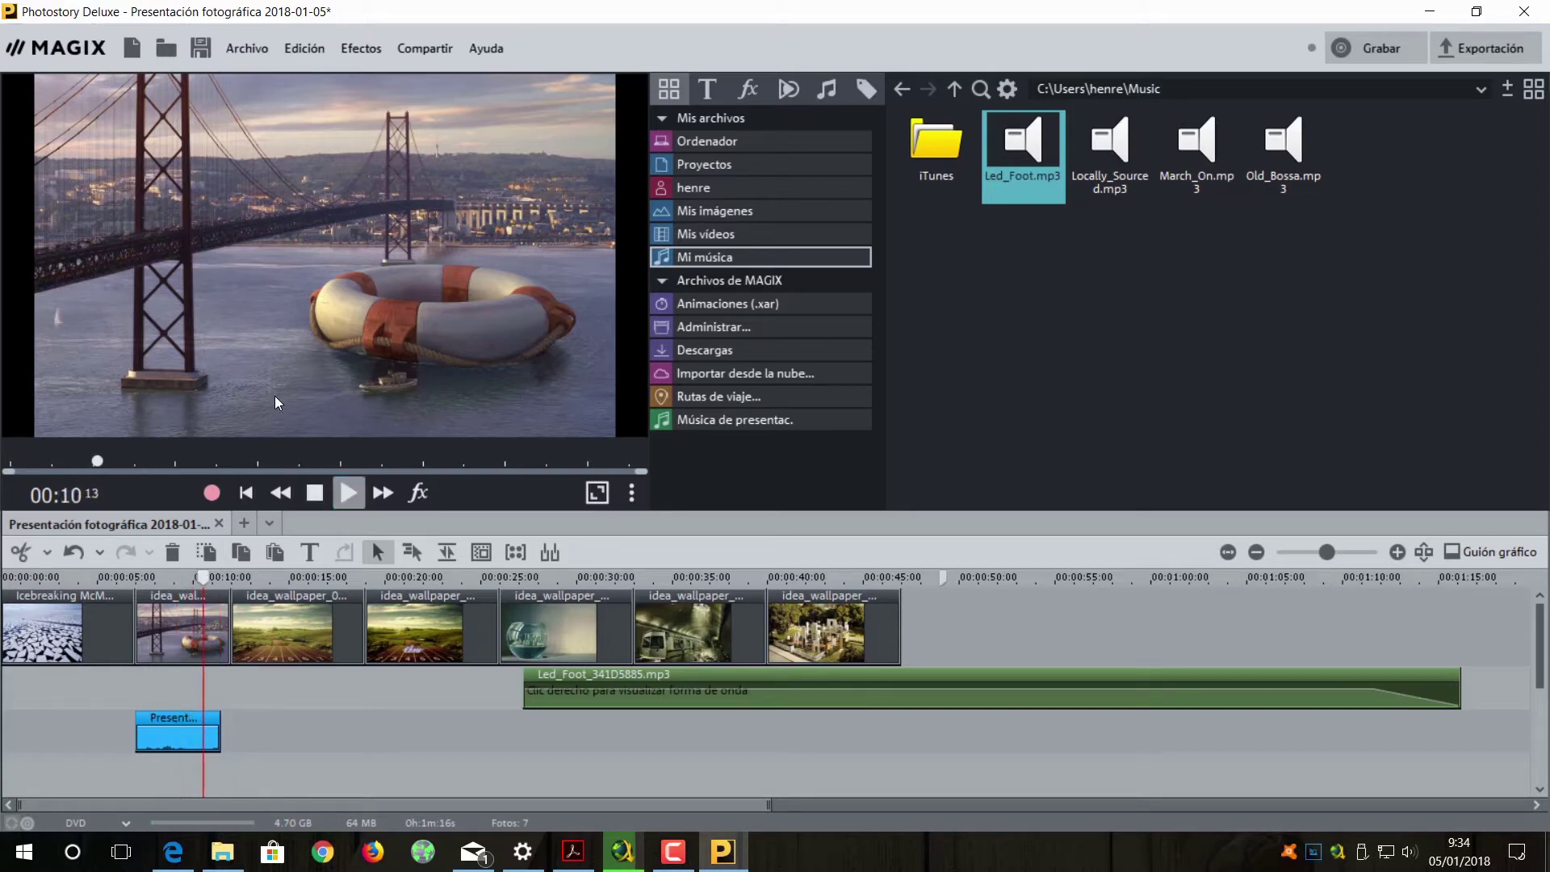
Delete the narration clip under the second picture and move the Led_Foot.mp3 clip back to the start of the timeline
{"action": "left_click", "coordinate": [192, 731]}
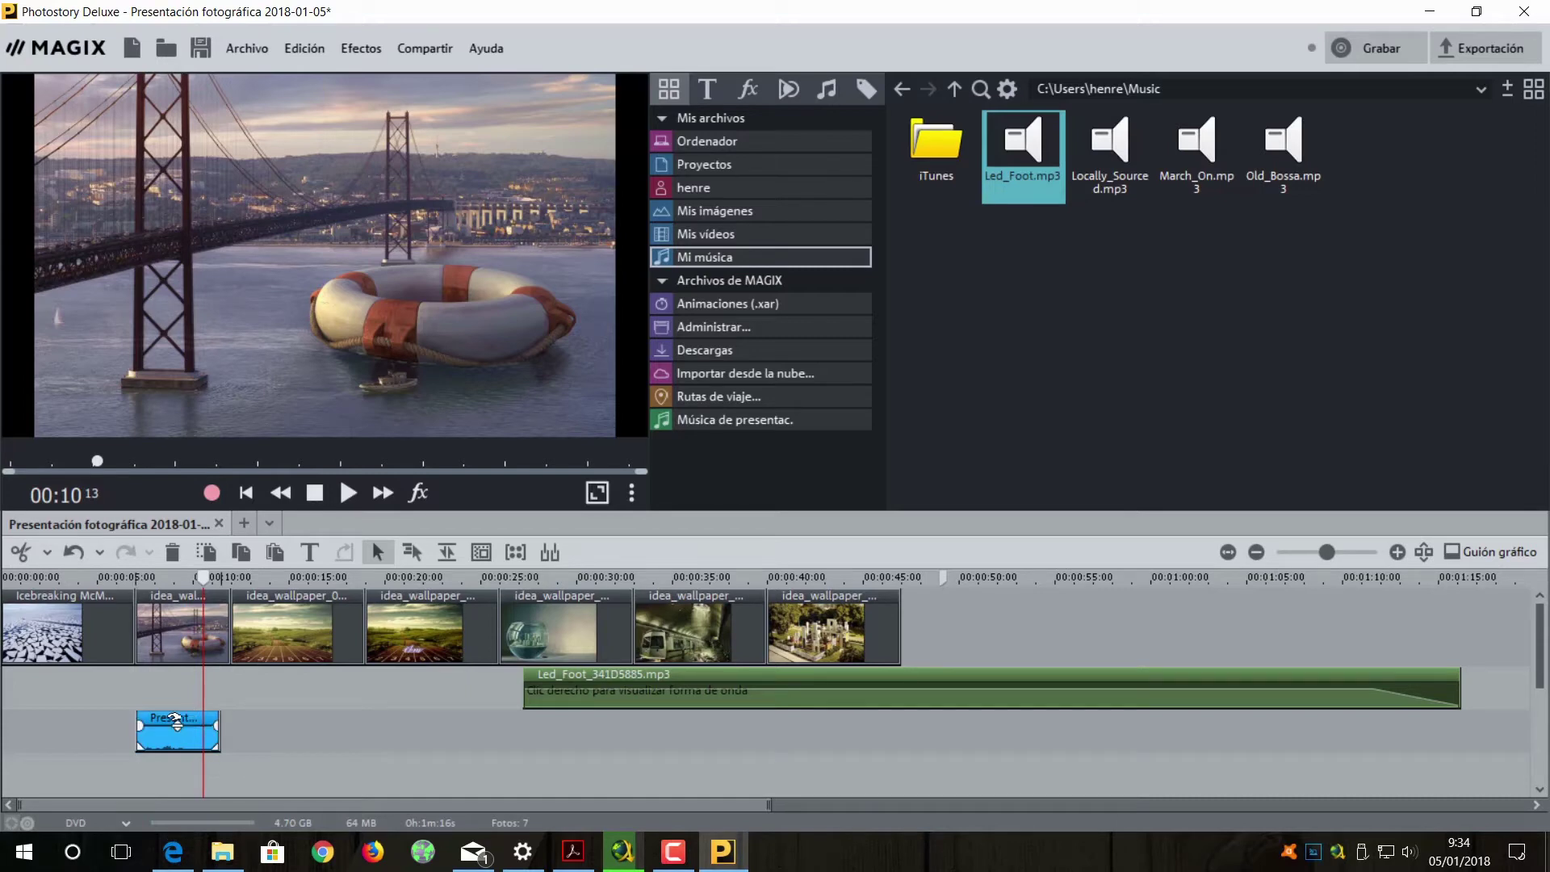
{"action": "key", "text": "Delete"}
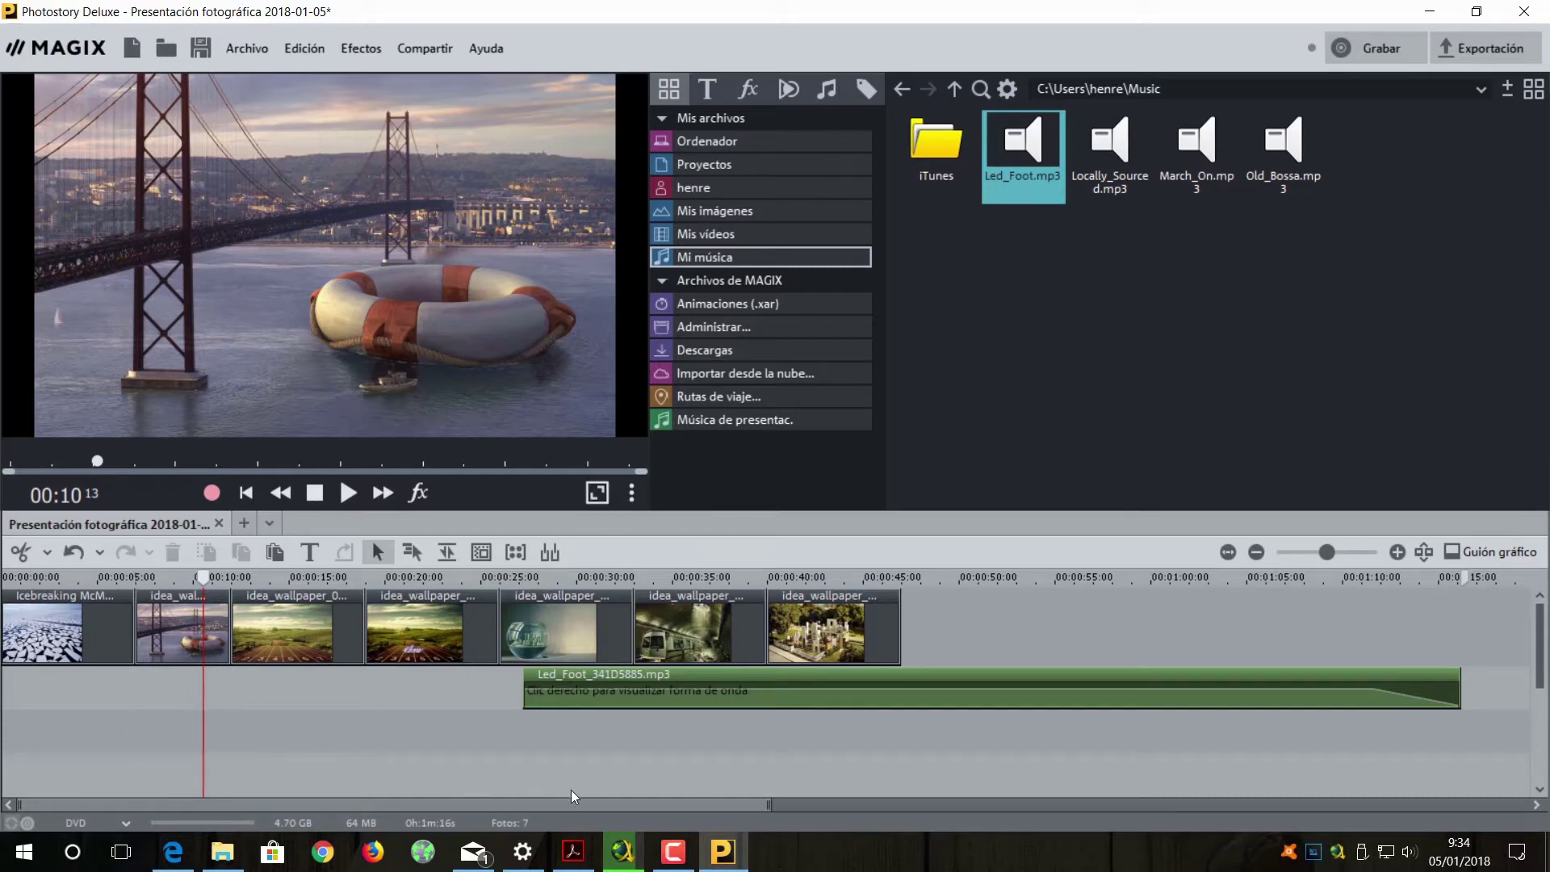
{"action": "left_click_drag", "start_coordinate": [524, 684], "coordinate": [3, 675]}
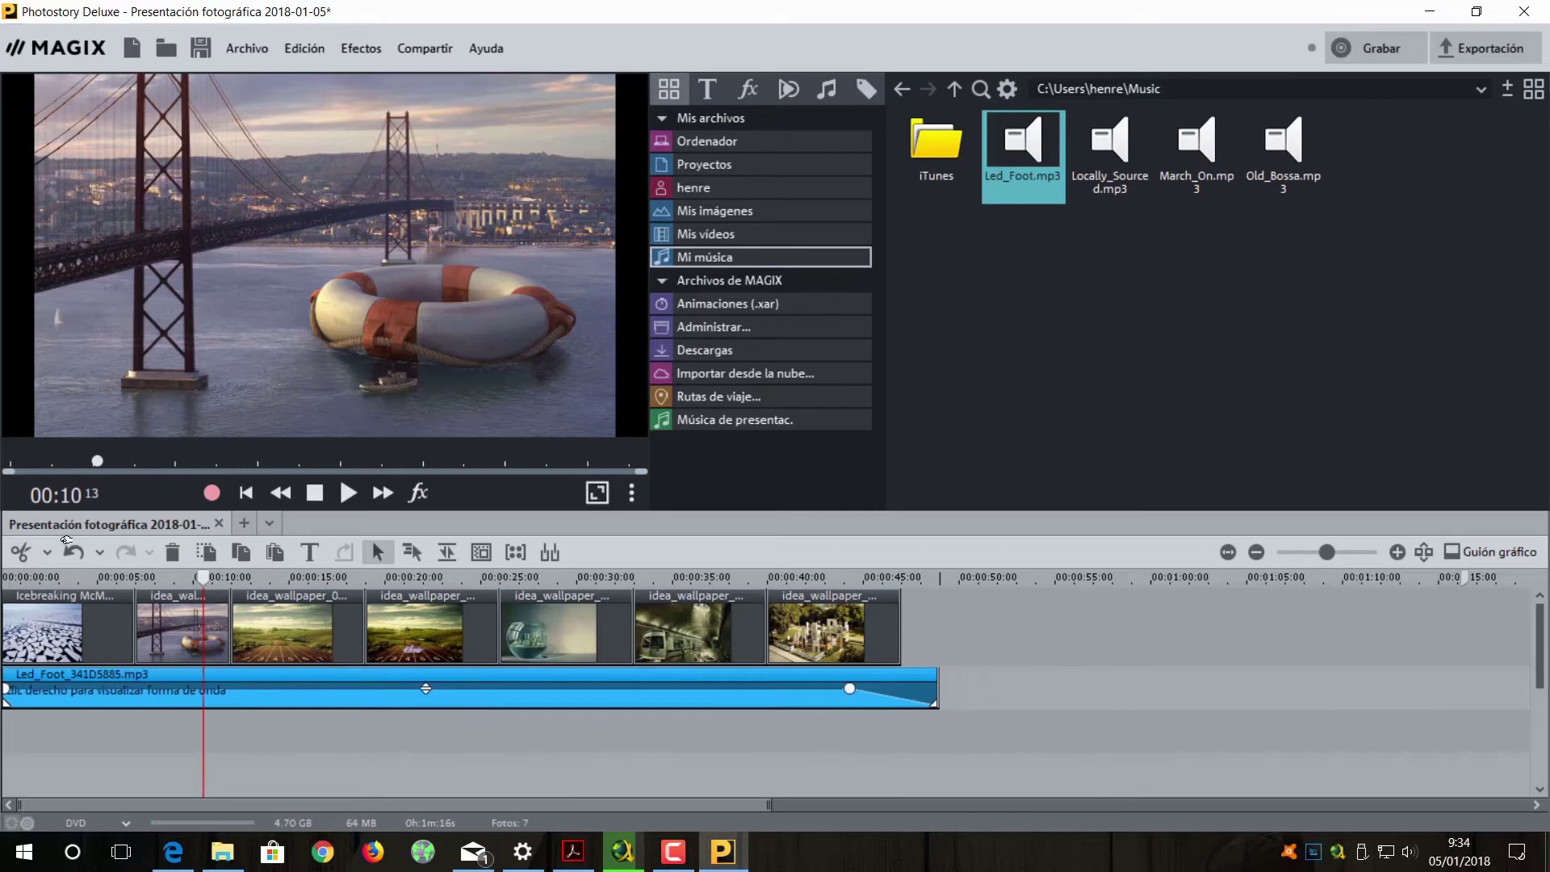
Review the slideshow pictures in the storyboard view, selecting the second one, and return to the timeline view
{"action": "left_click", "coordinate": [1476, 555]}
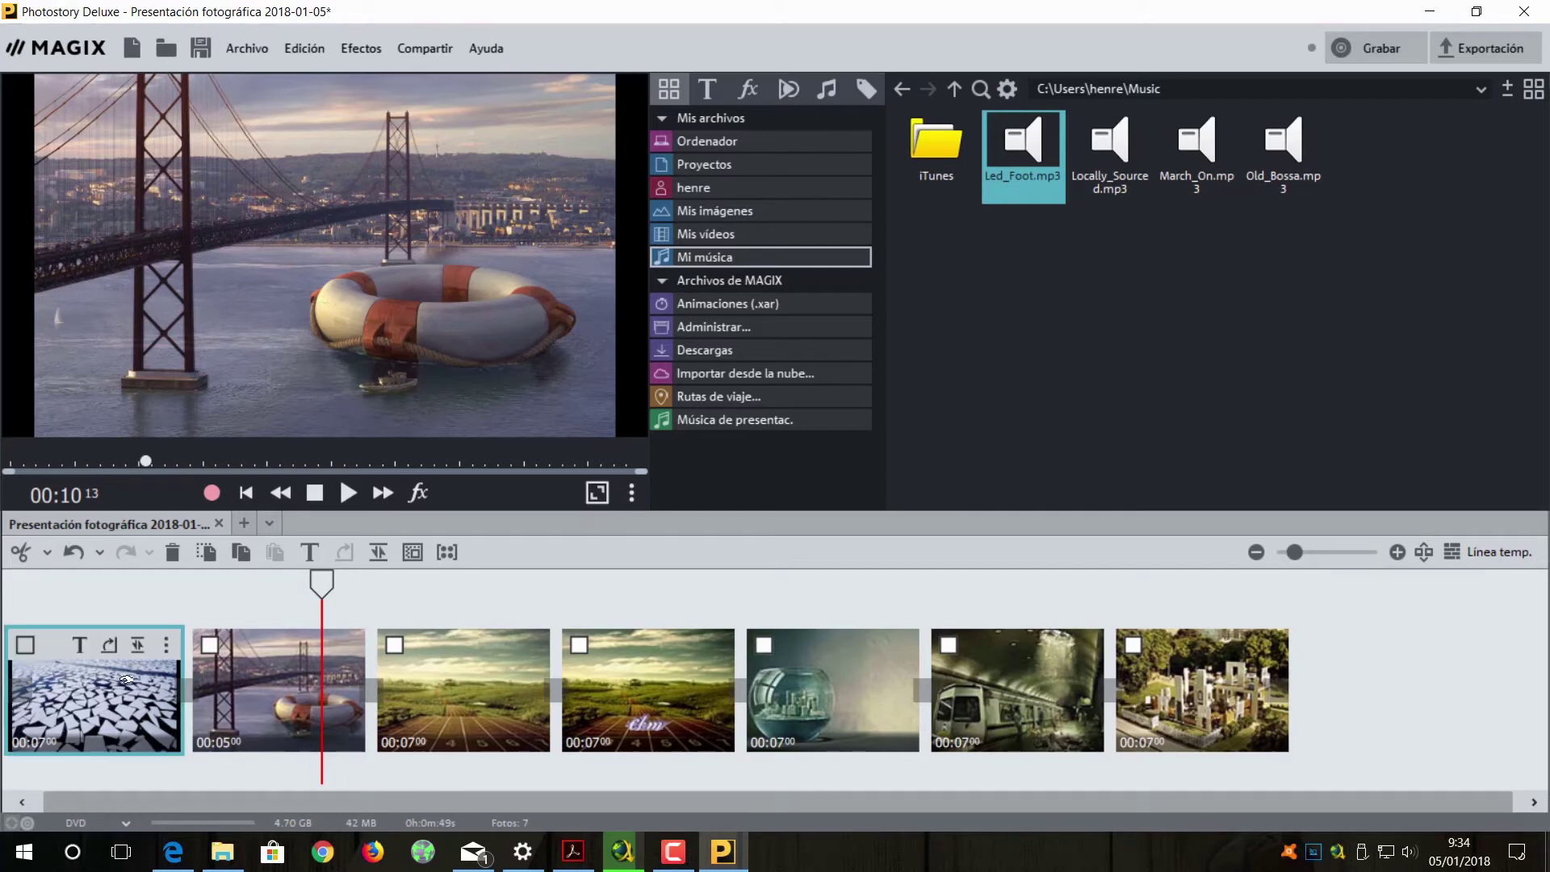
{"action": "left_click", "coordinate": [240, 678]}
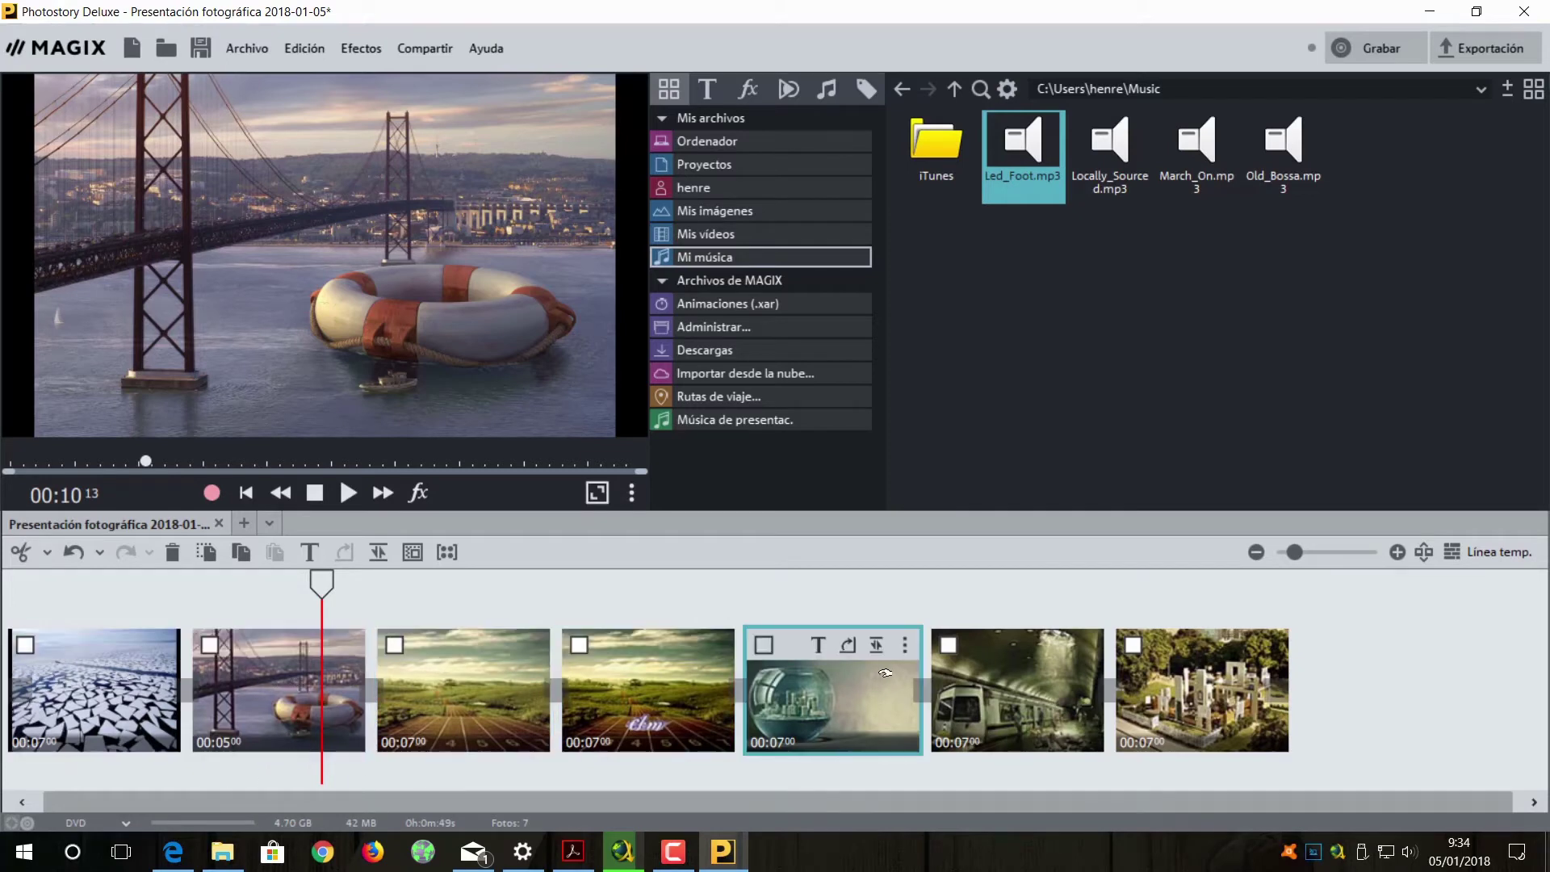
{"action": "left_click", "coordinate": [1490, 553]}
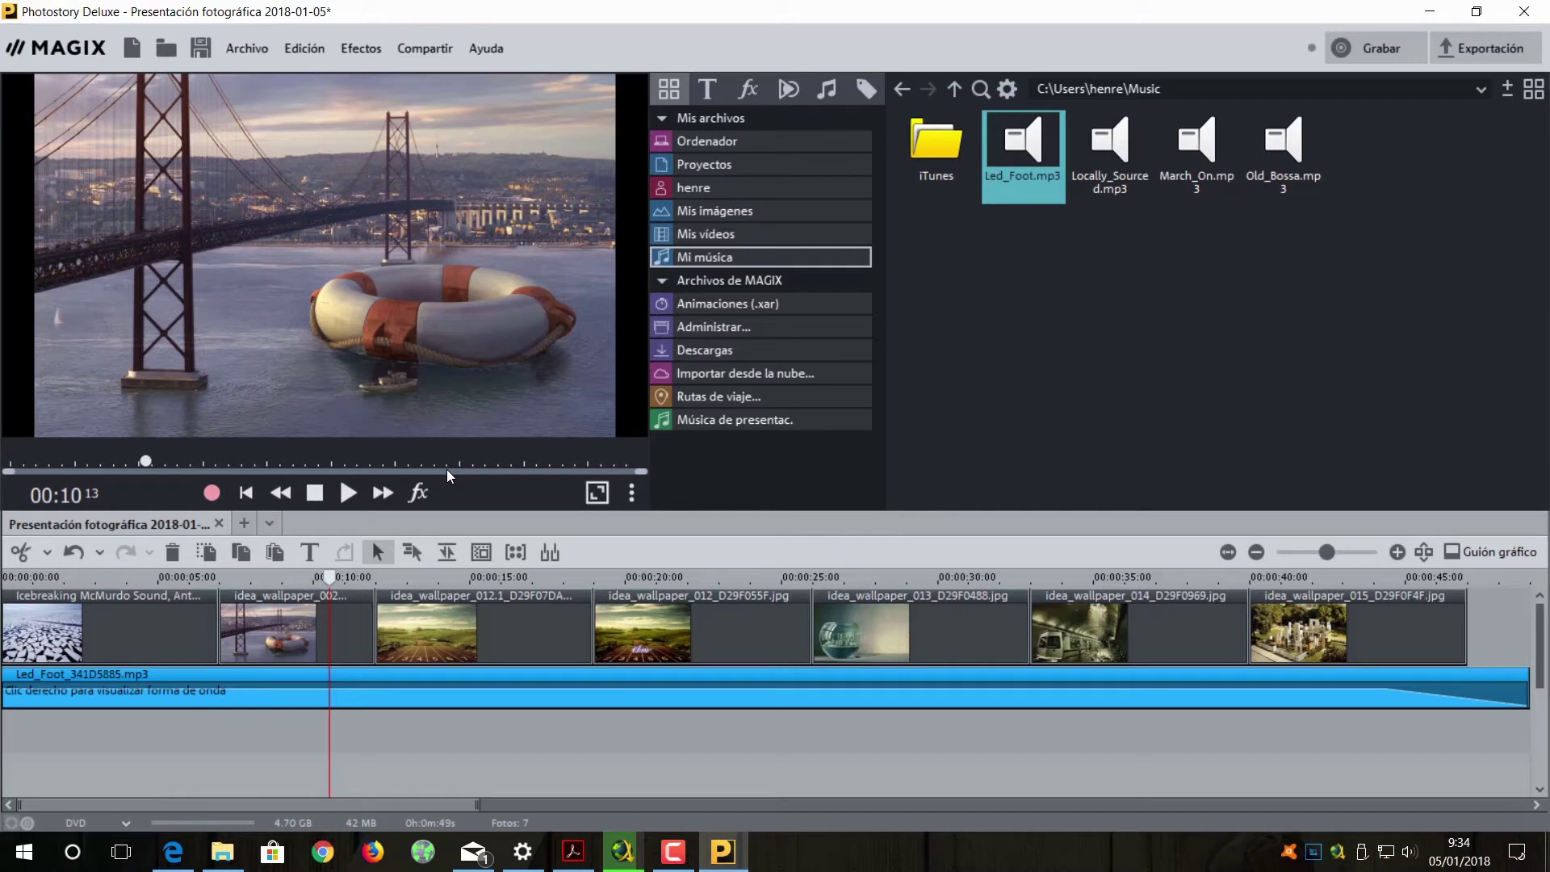
Enlarge the first picture to 1917 × 1438 pixels with the size and position effect, placed at 12, -171 to fill the frame
{"action": "left_click", "coordinate": [54, 578]}
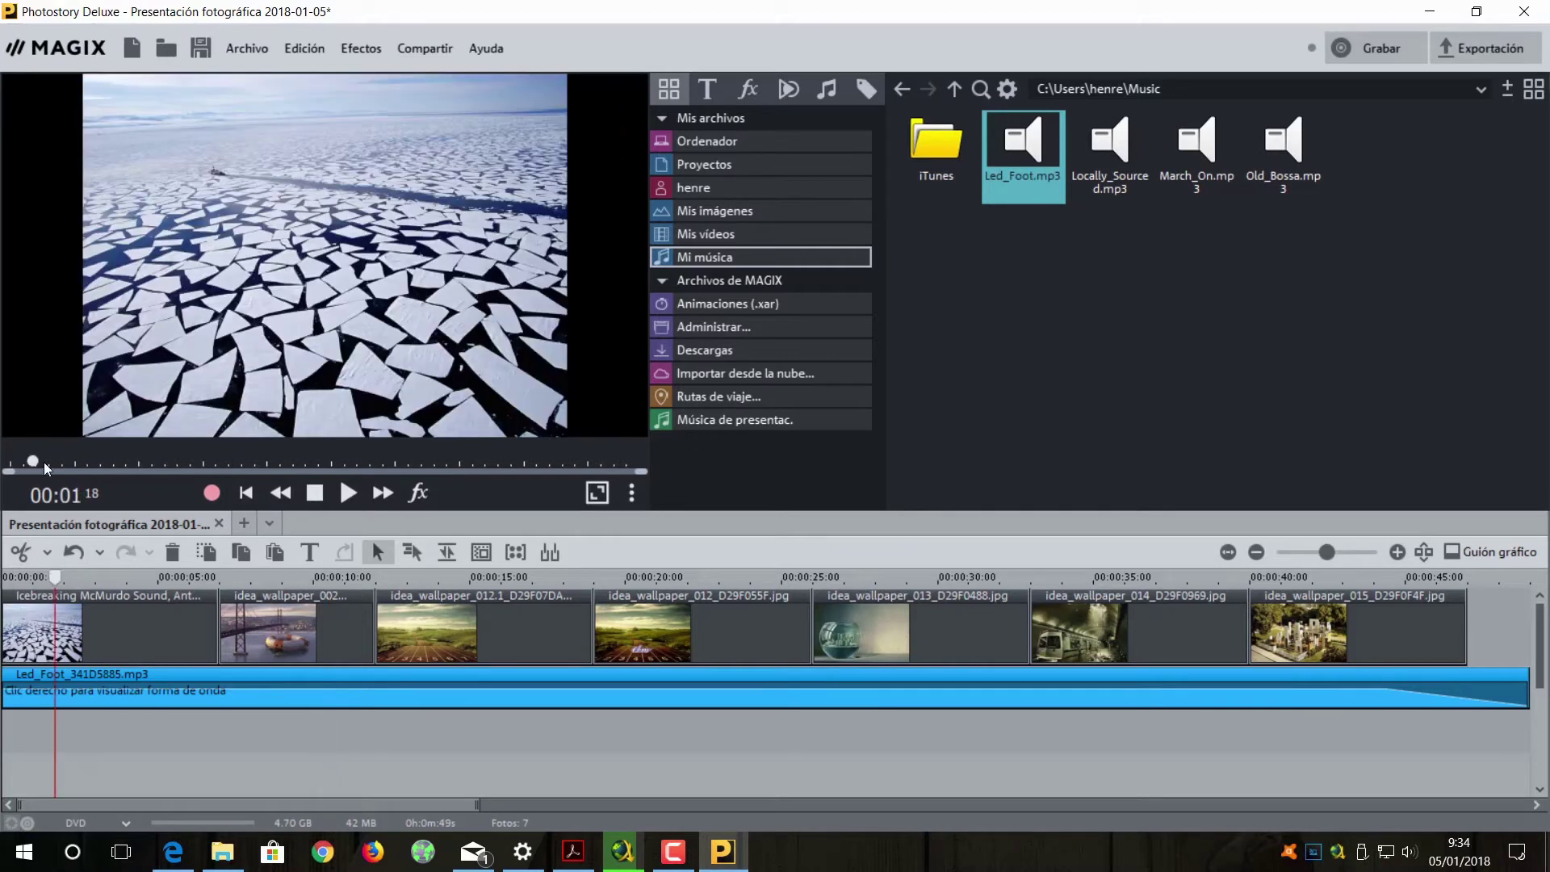
{"action": "left_click", "coordinate": [445, 577]}
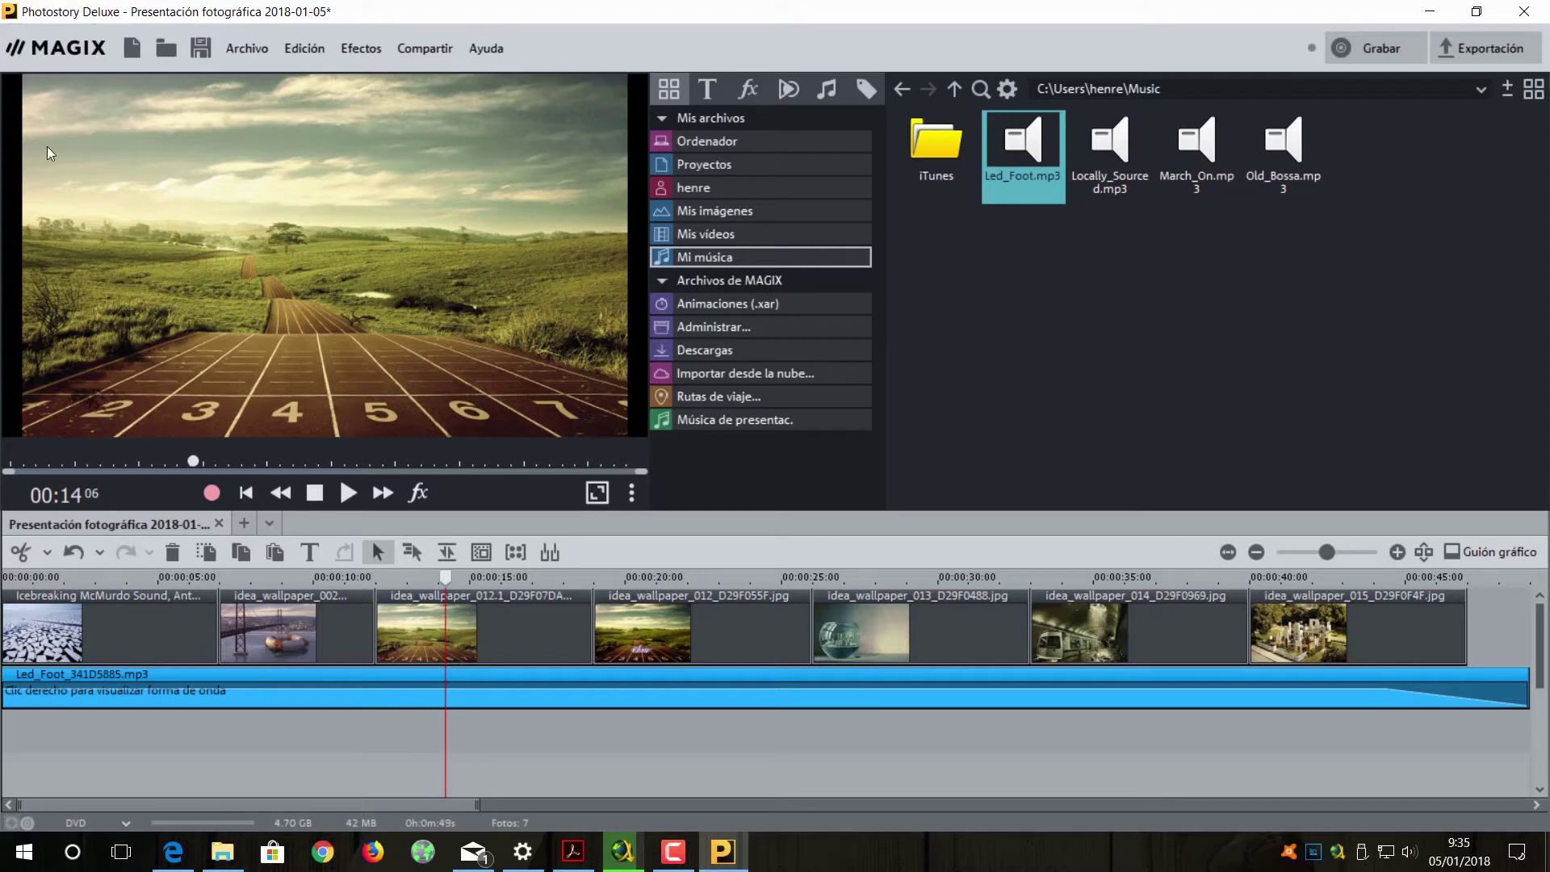
{"action": "left_click", "coordinate": [81, 597]}
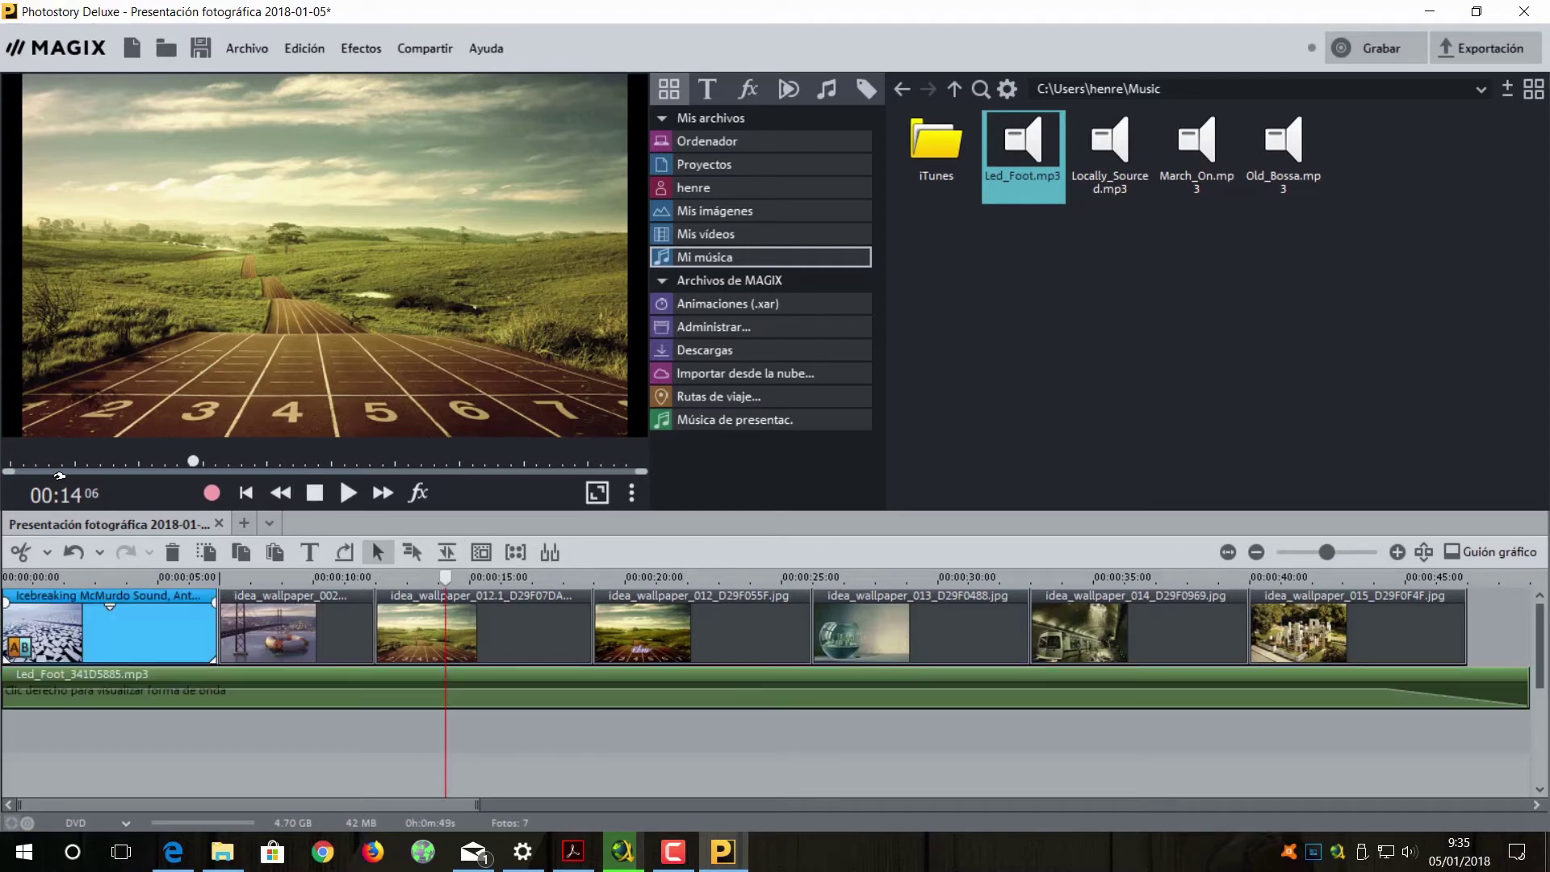
{"action": "left_click", "coordinate": [751, 95]}
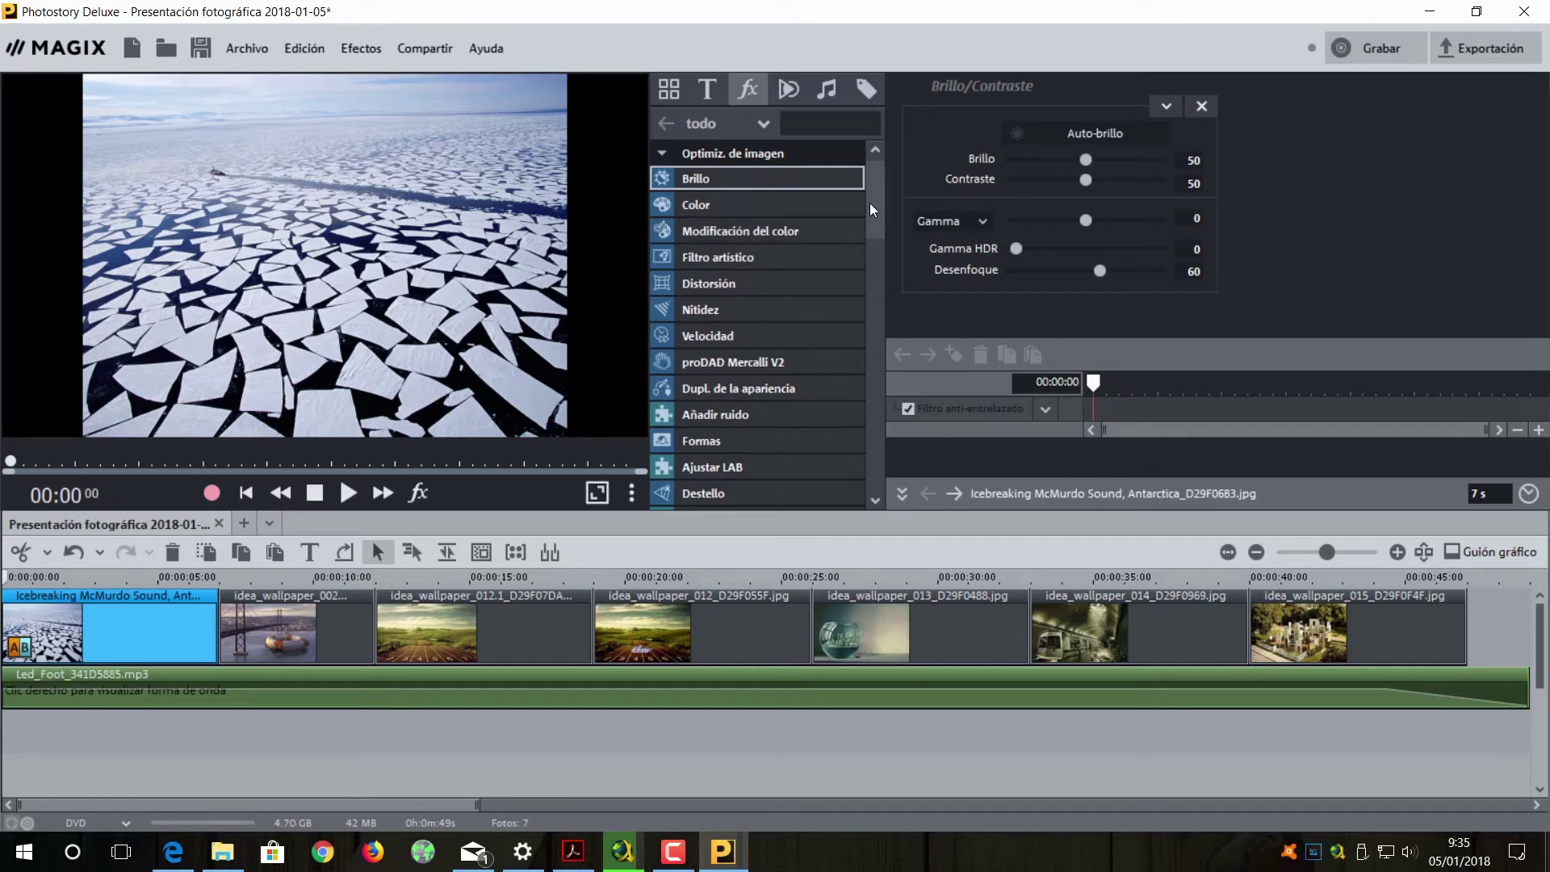
{"action": "left_click_drag", "start_coordinate": [873, 203], "coordinate": [875, 273]}
{"action": "left_click", "coordinate": [710, 234]}
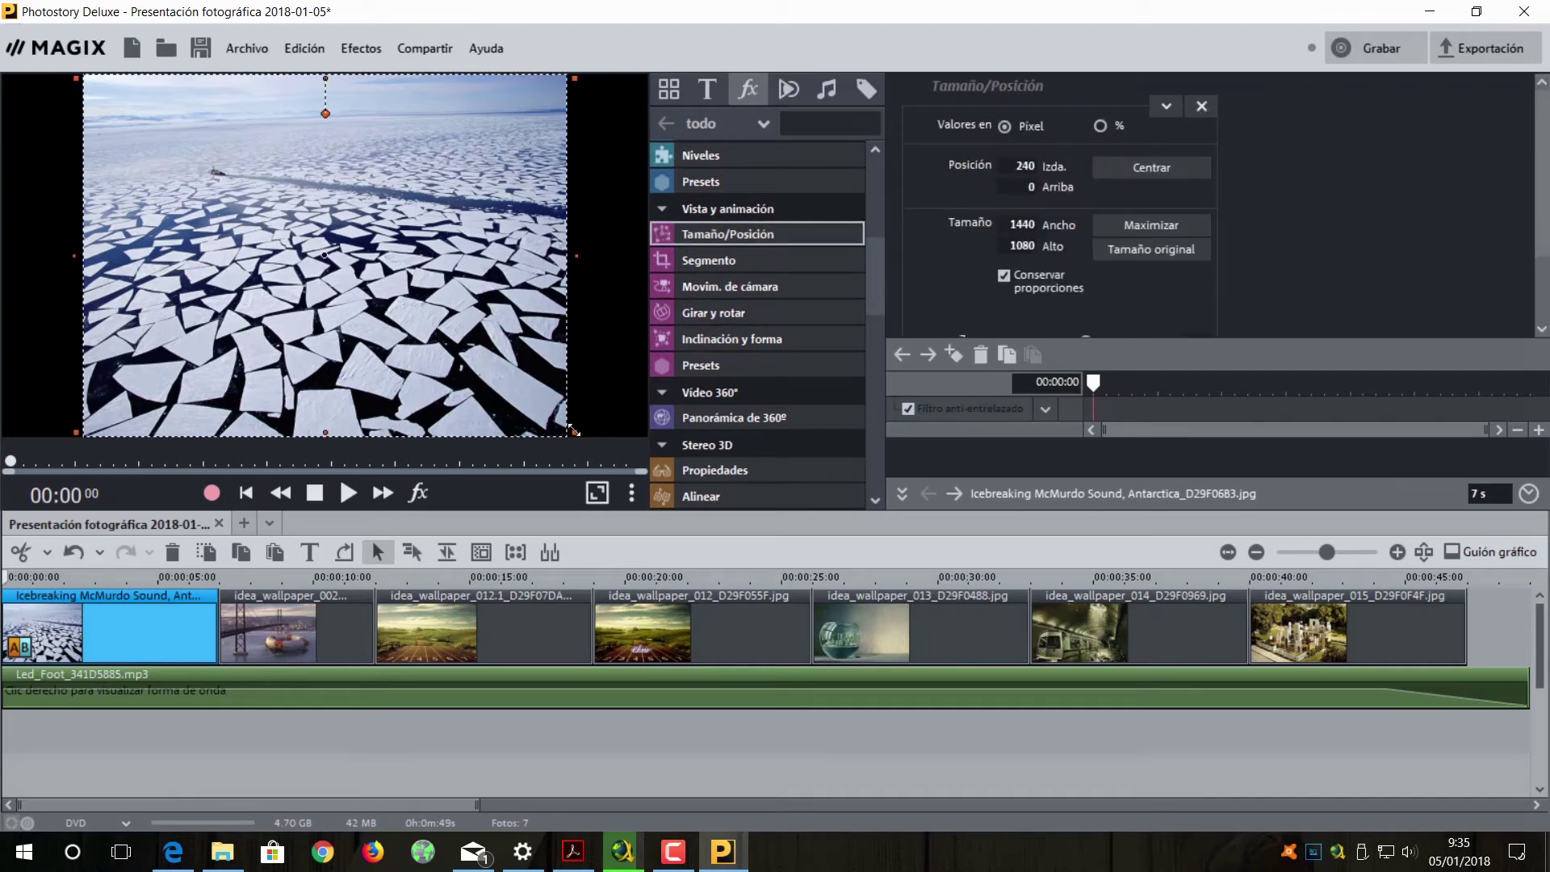
{"action": "left_click_drag", "start_coordinate": [574, 435], "coordinate": [660, 500]}
{"action": "left_click_drag", "start_coordinate": [76, 79], "coordinate": [2, 21]}
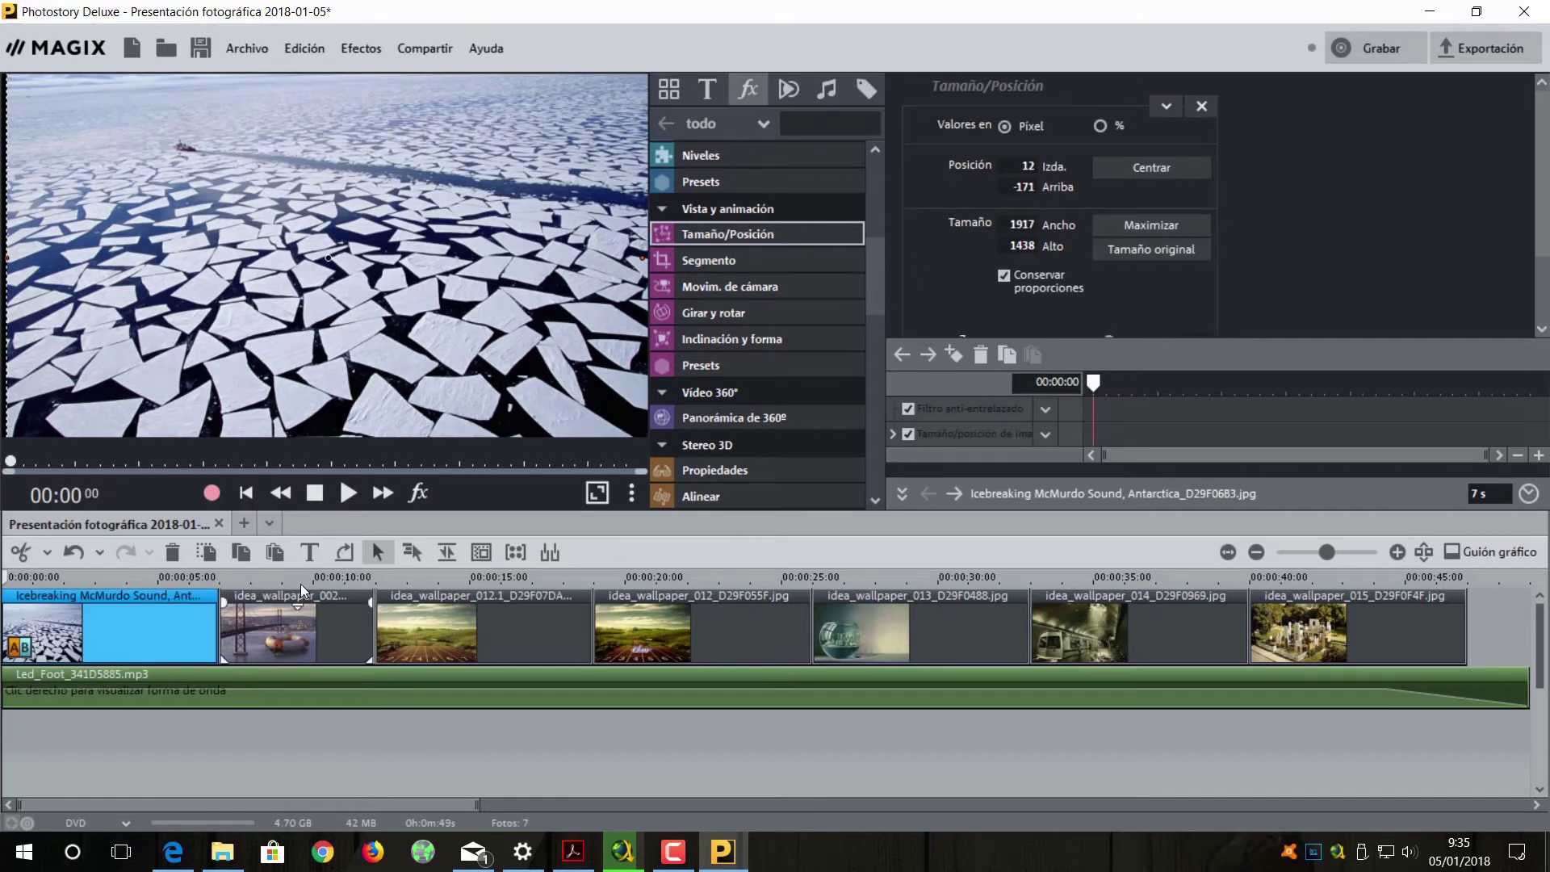
Preview the third picture at 00:14:06 and shorten the Led_Foot.mp3 clip so it ends with the last picture
{"action": "left_click", "coordinate": [276, 577]}
{"action": "left_click", "coordinate": [445, 577]}
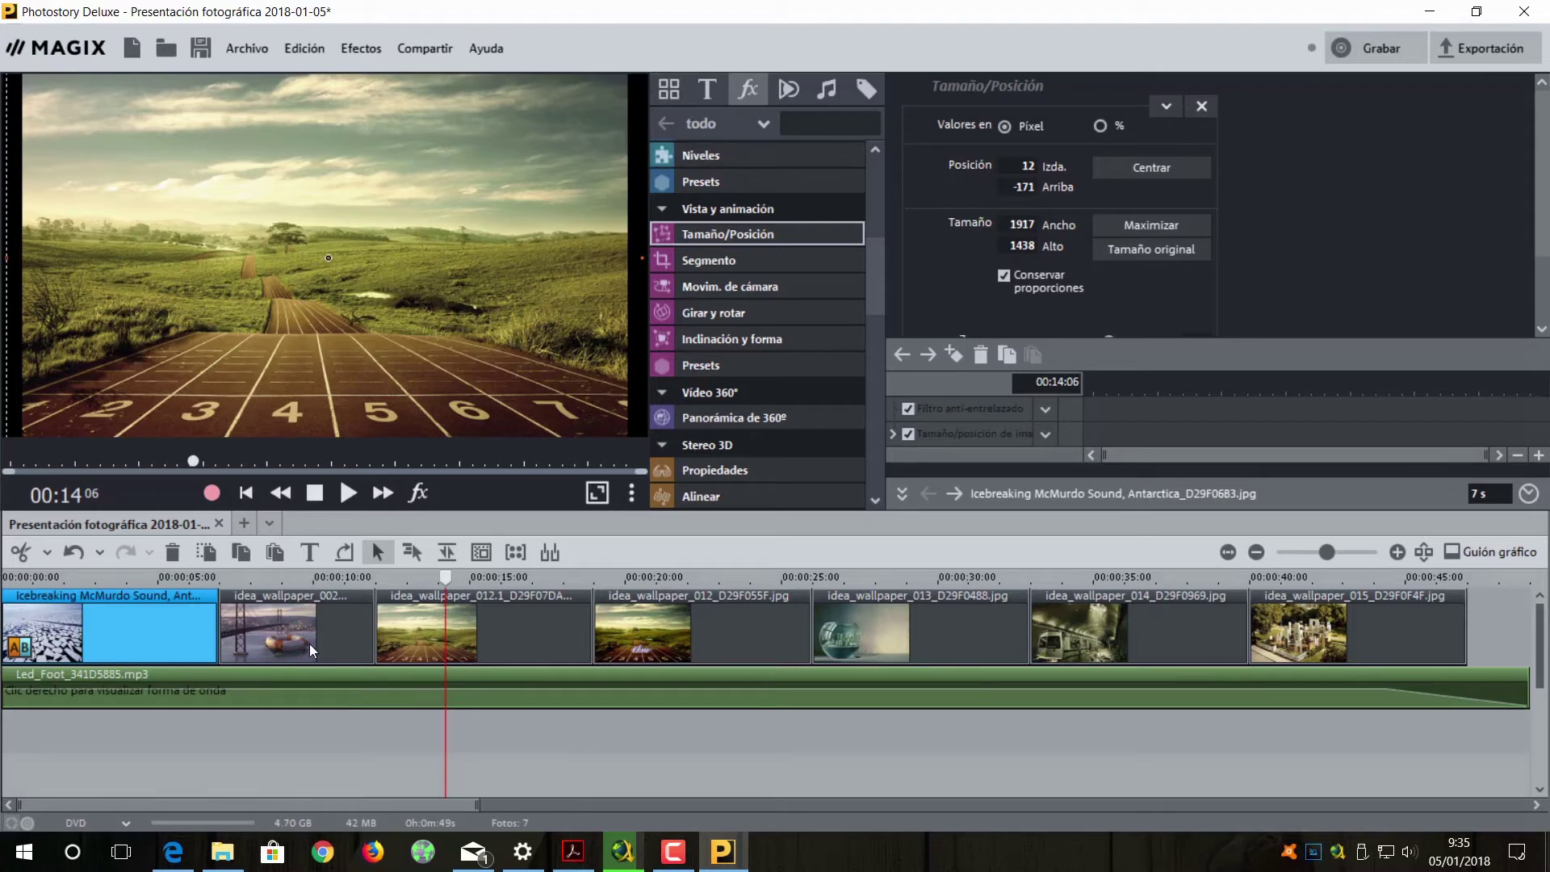
{"action": "scroll", "coordinate": [308, 643], "scroll_direction": "down", "scroll_amount": 3}
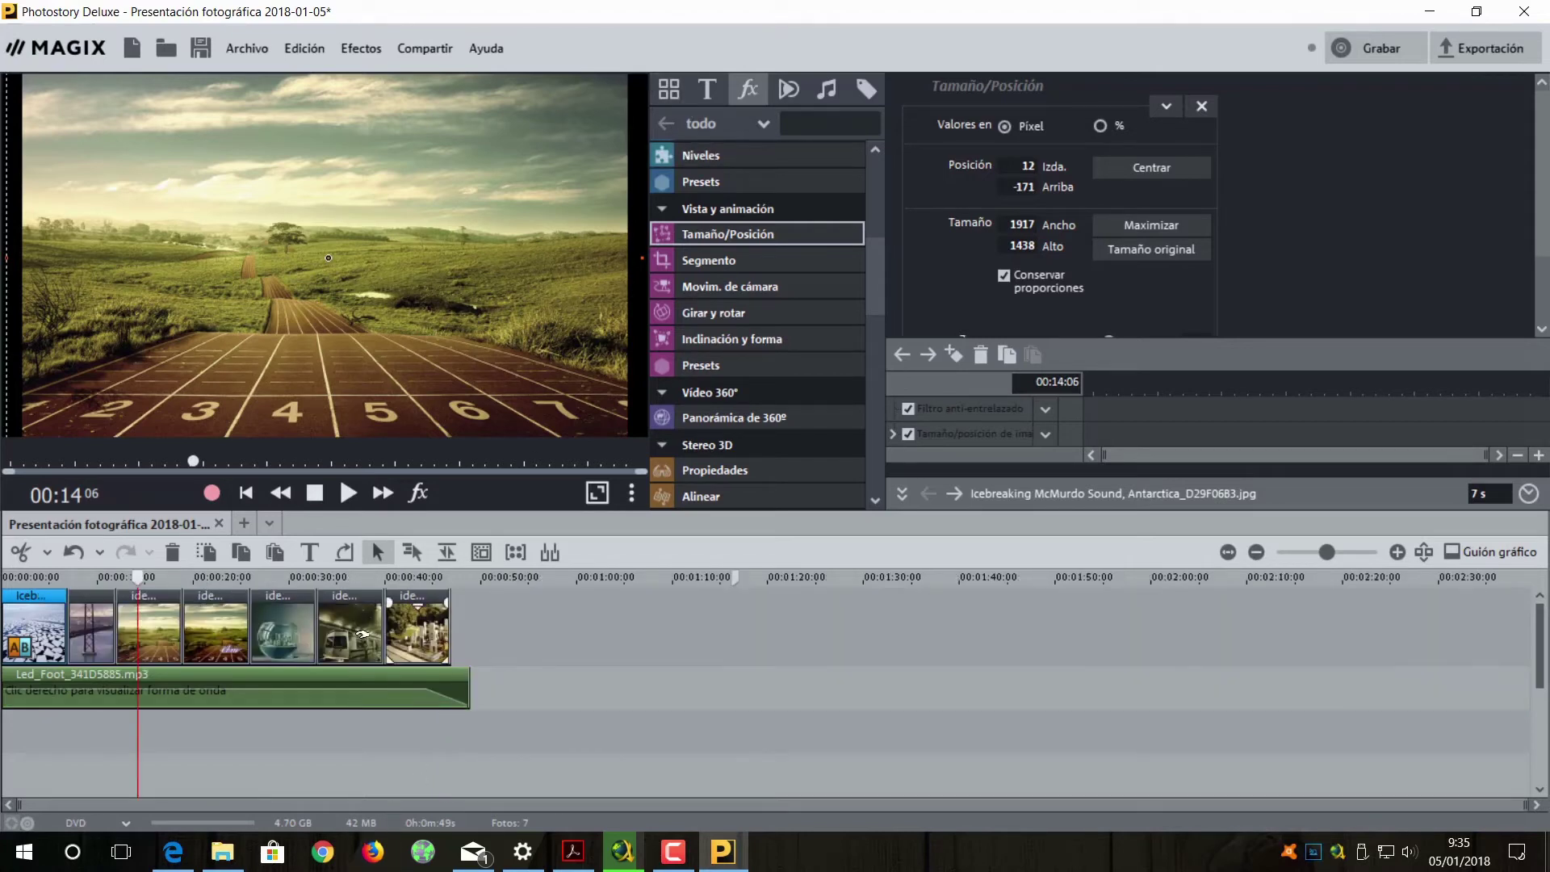
{"action": "mouse_move", "coordinate": [295, 623]}
{"action": "mouse_move", "coordinate": [465, 679]}
{"action": "left_click_drag", "start_coordinate": [465, 679], "coordinate": [450, 683]}
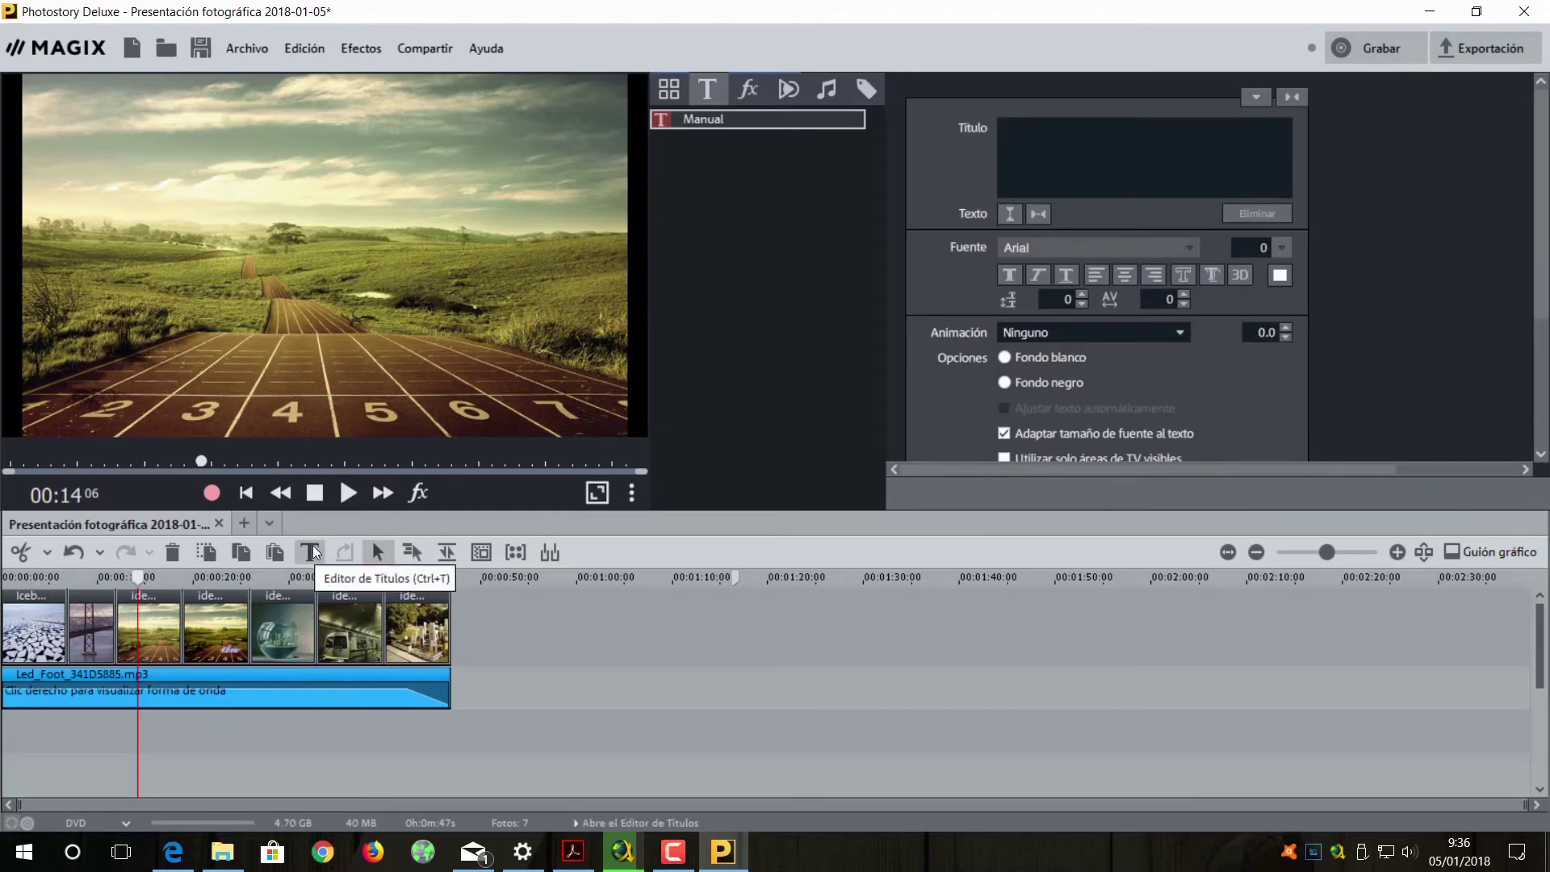
Add the title "HOLA" in Arial over the first picture and set its font size to 103
{"action": "left_click", "coordinate": [26, 576]}
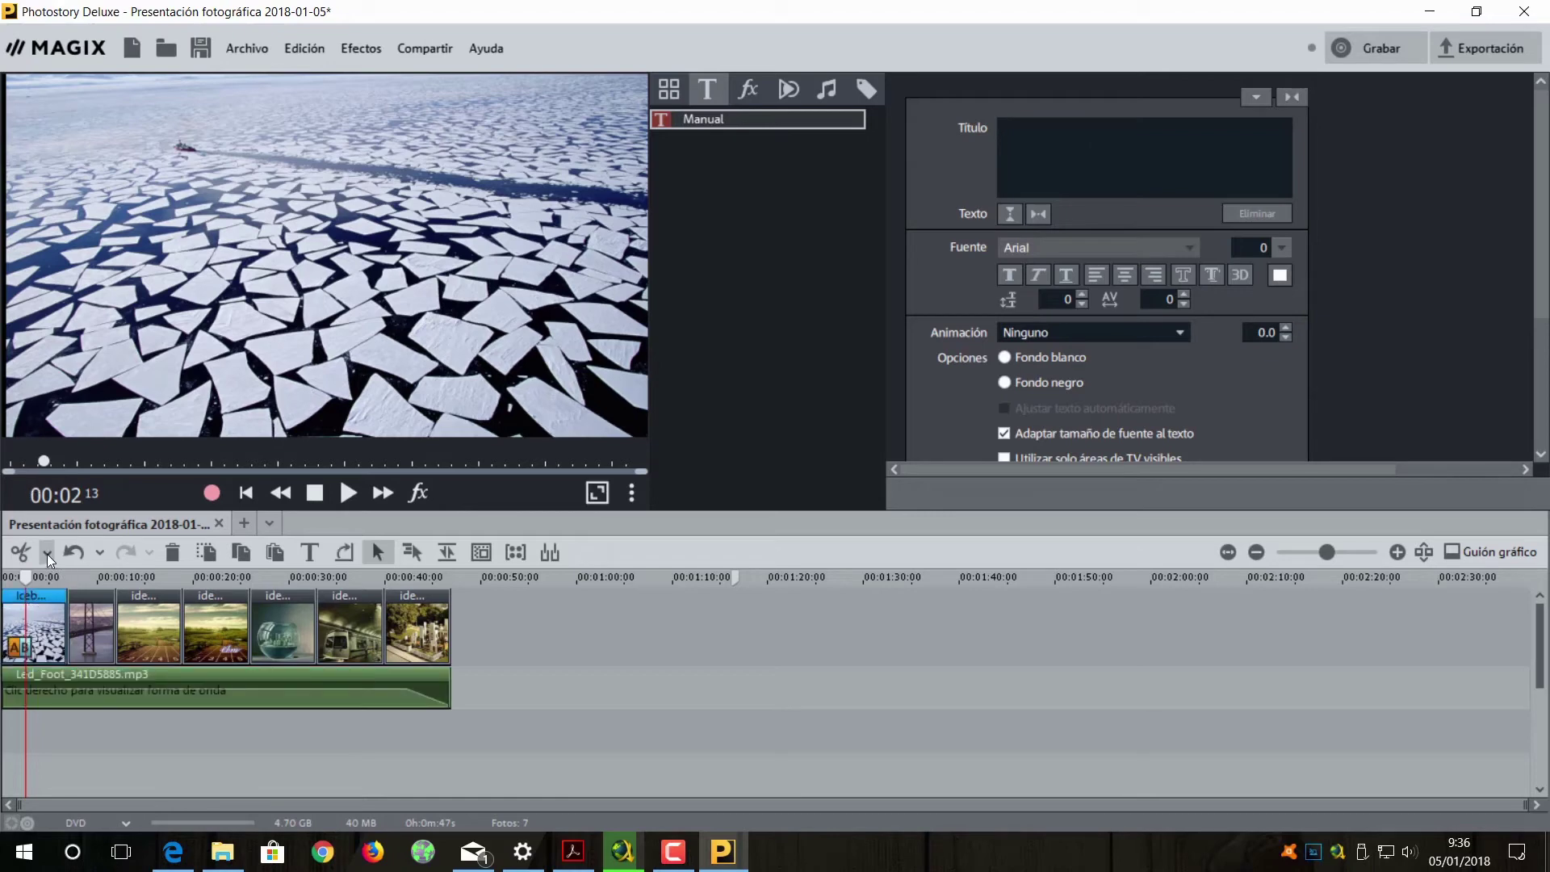
{"action": "left_click", "coordinate": [1055, 144]}
{"action": "type", "text": "H"}
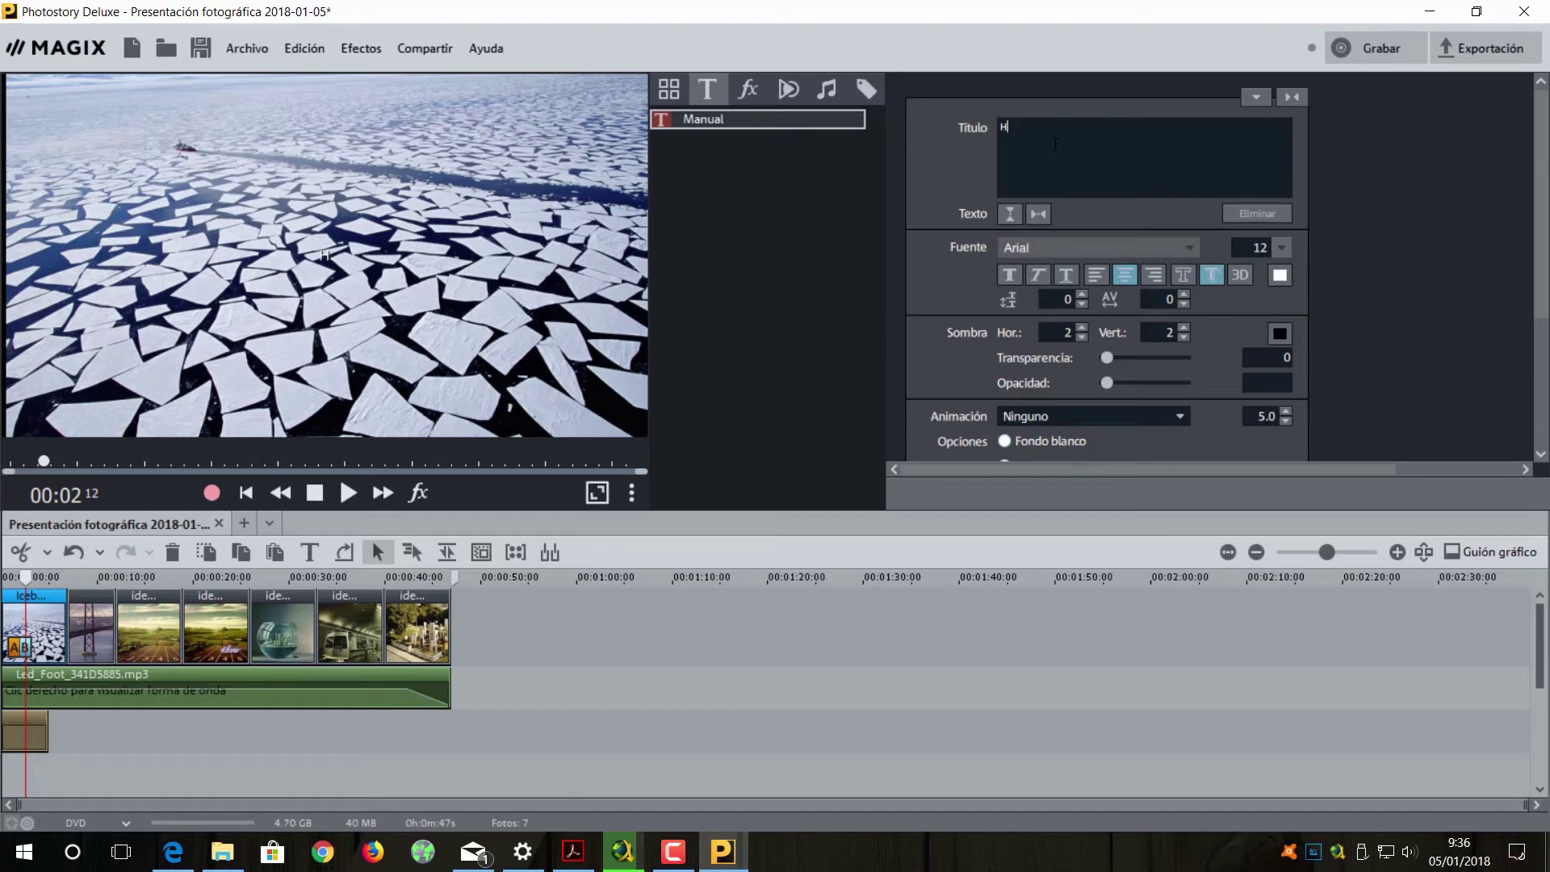
{"action": "type", "text": "OLA"}
{"action": "left_click", "coordinate": [1282, 250]}
{"action": "left_click_drag", "start_coordinate": [1286, 352], "coordinate": [1296, 300]}
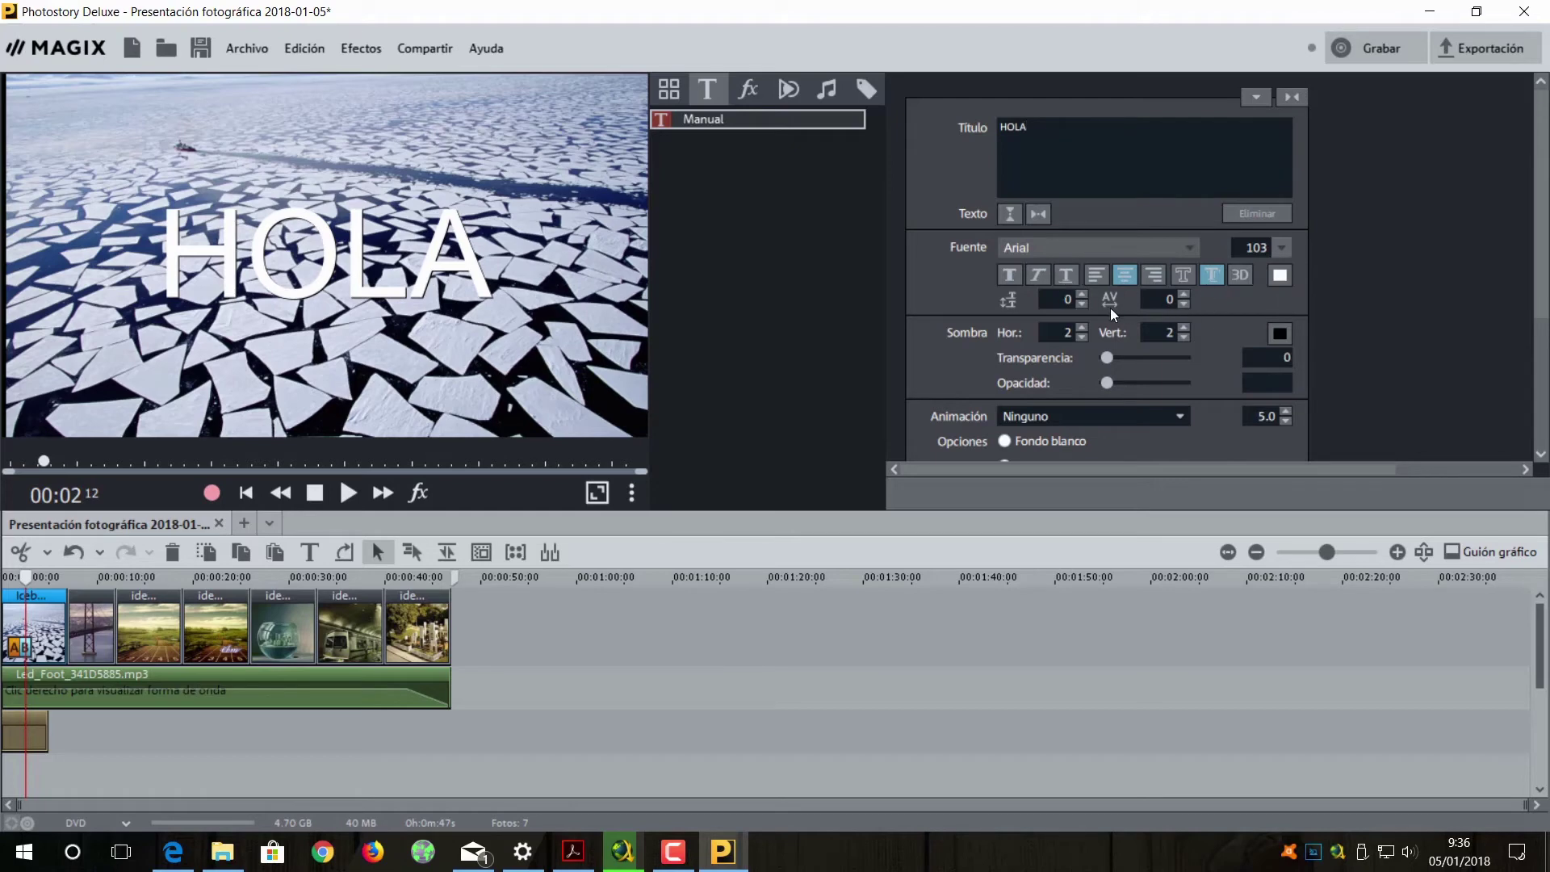
Set the title animation to "De izquierda a derecha" and play it from the start of the slideshow
{"action": "left_click", "coordinate": [1186, 417]}
{"action": "left_click", "coordinate": [1141, 455]}
{"action": "left_click", "coordinate": [8, 579]}
{"action": "left_click", "coordinate": [349, 493]}
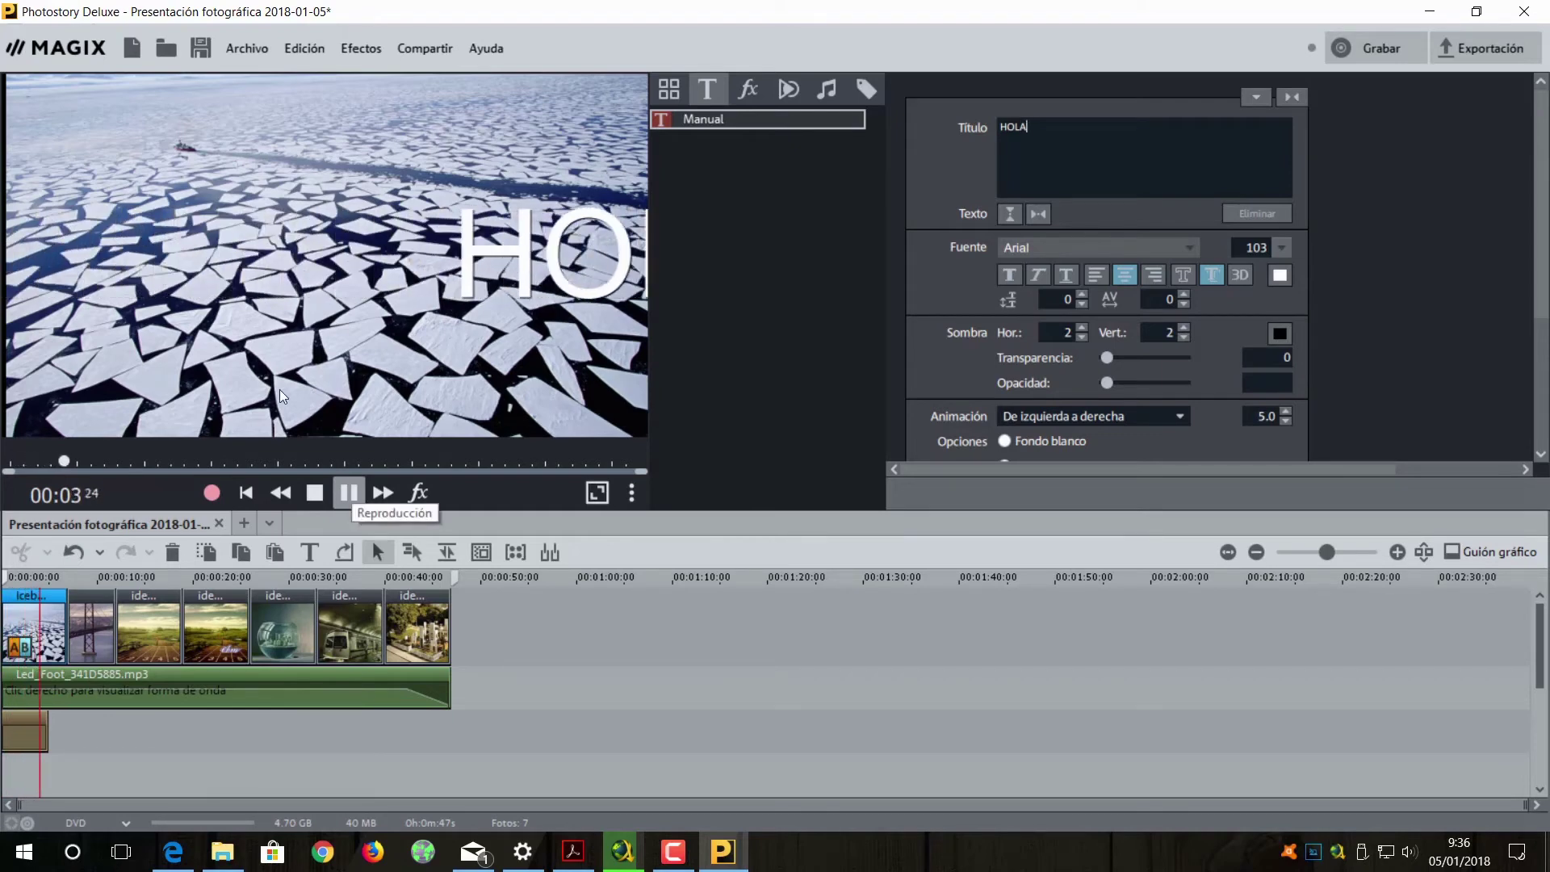
{"action": "left_click", "coordinate": [350, 492]}
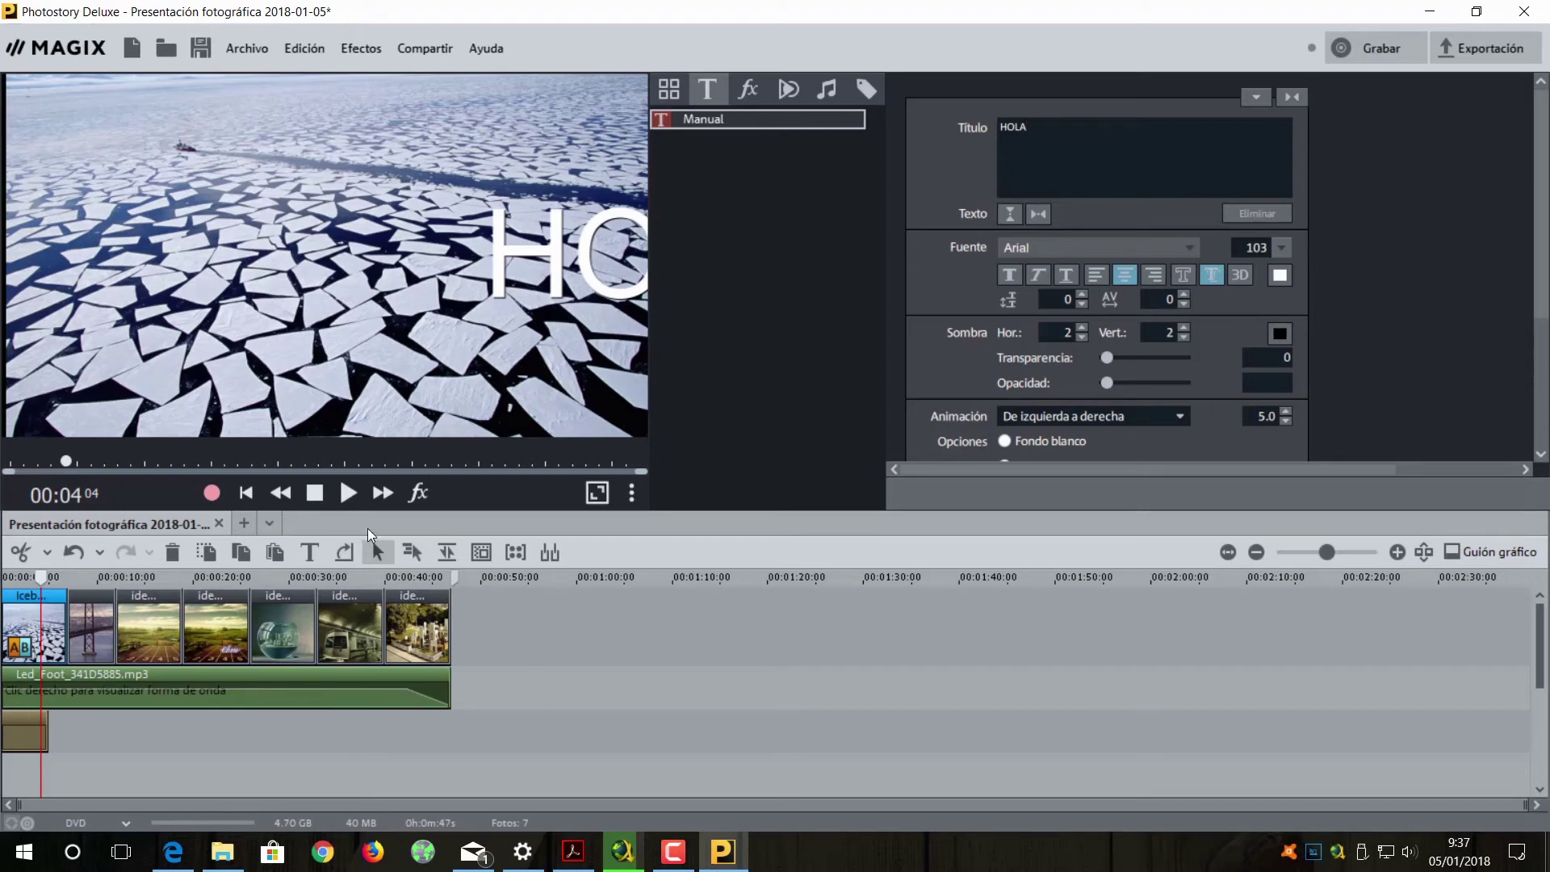
Play the slideshow in full screen from 00:04:04 and return to the editing view
{"action": "left_click", "coordinate": [595, 494]}
{"action": "mouse_move", "coordinate": [582, 502]}
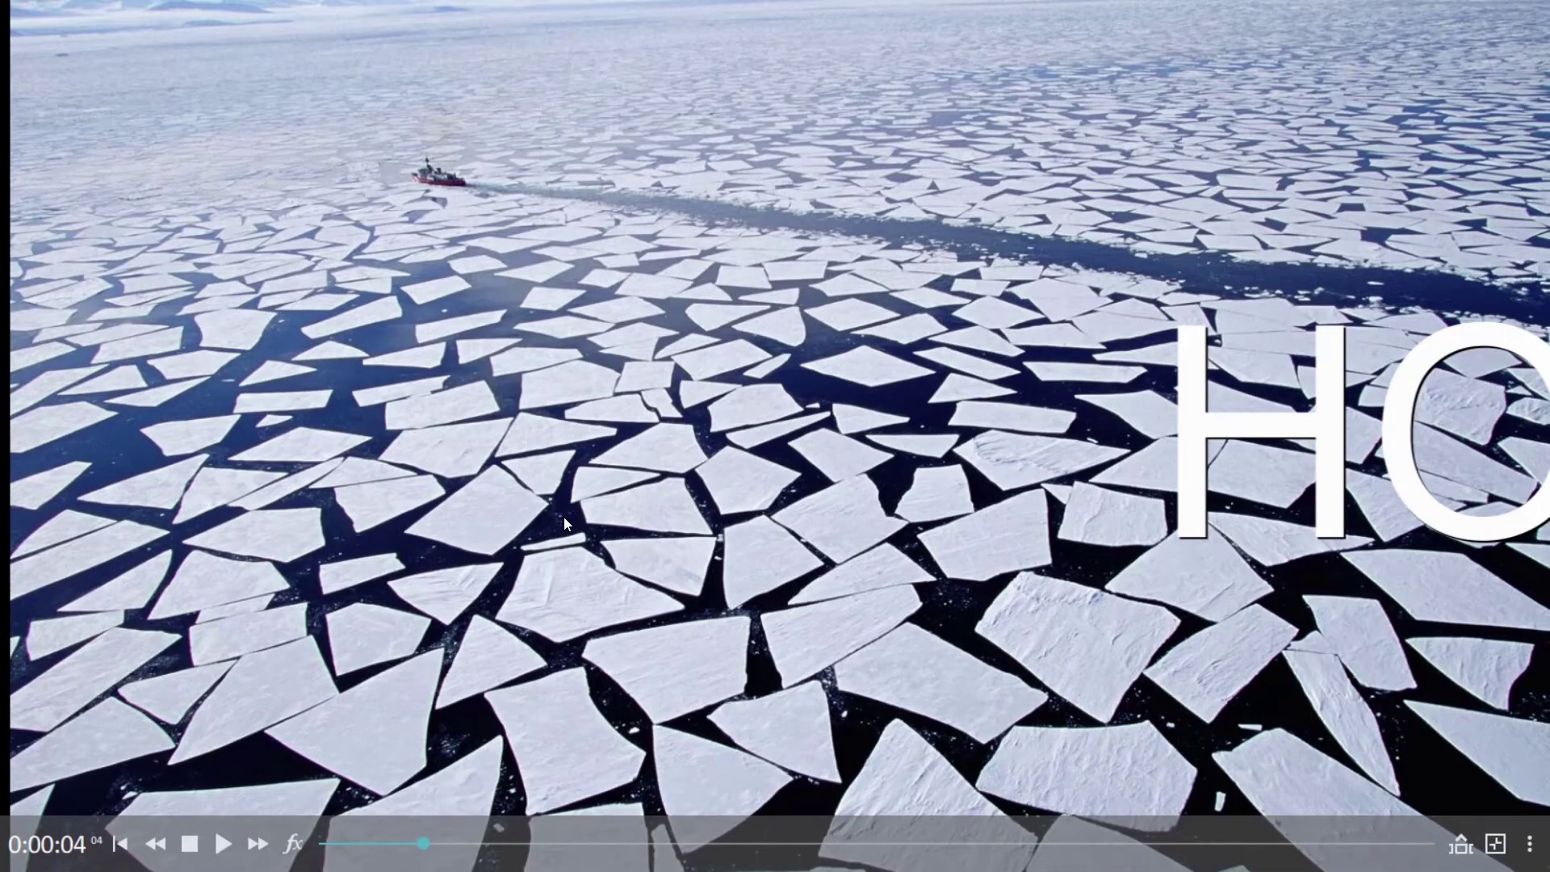
{"action": "left_click", "coordinate": [224, 844]}
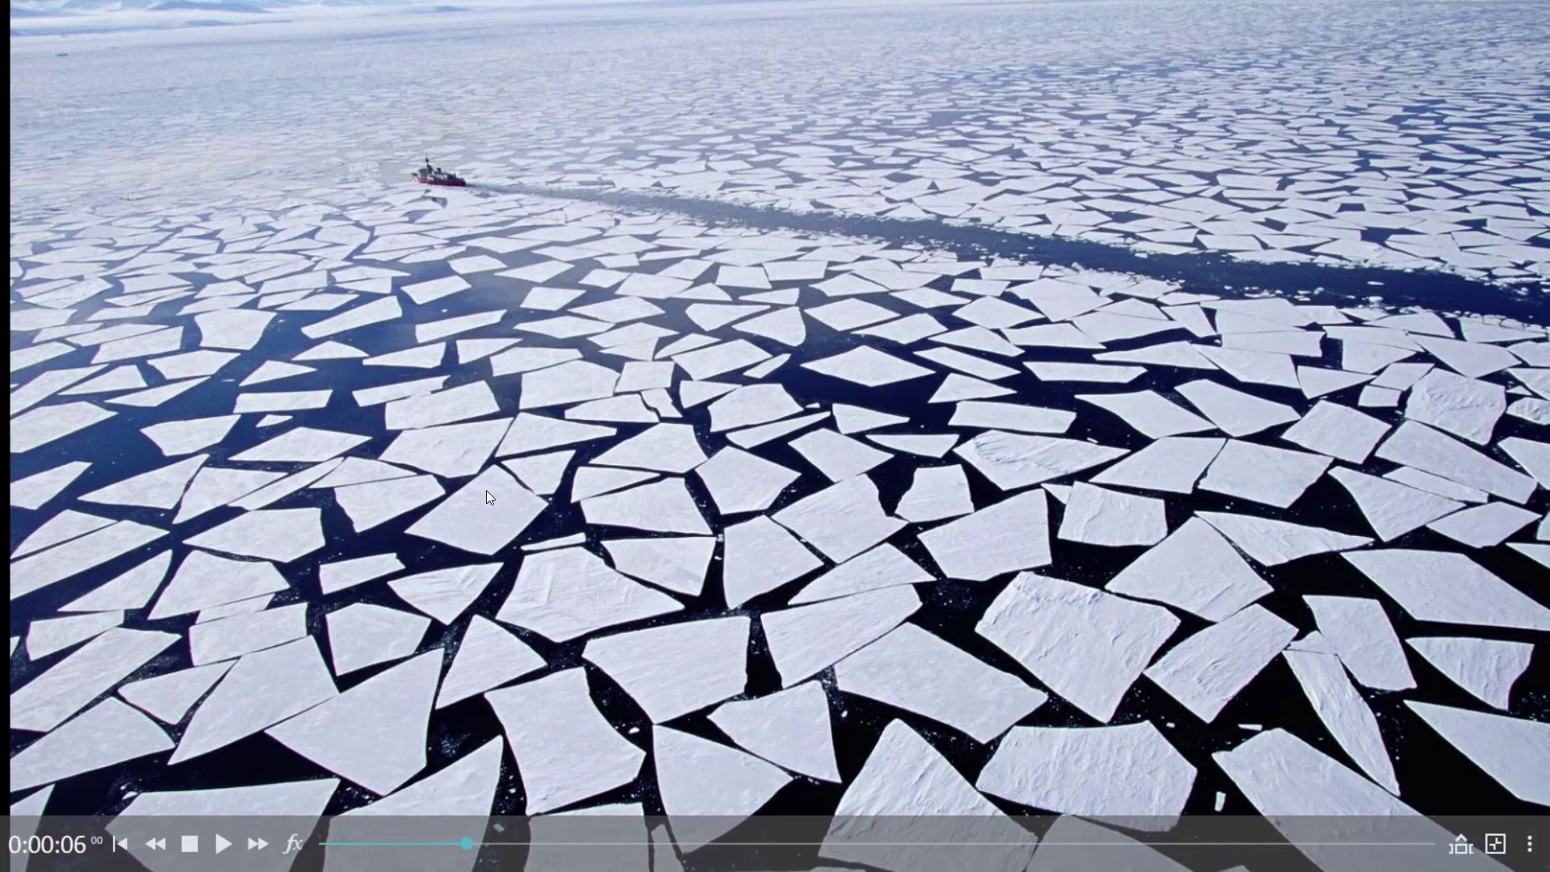
{"action": "key", "text": "Escape"}
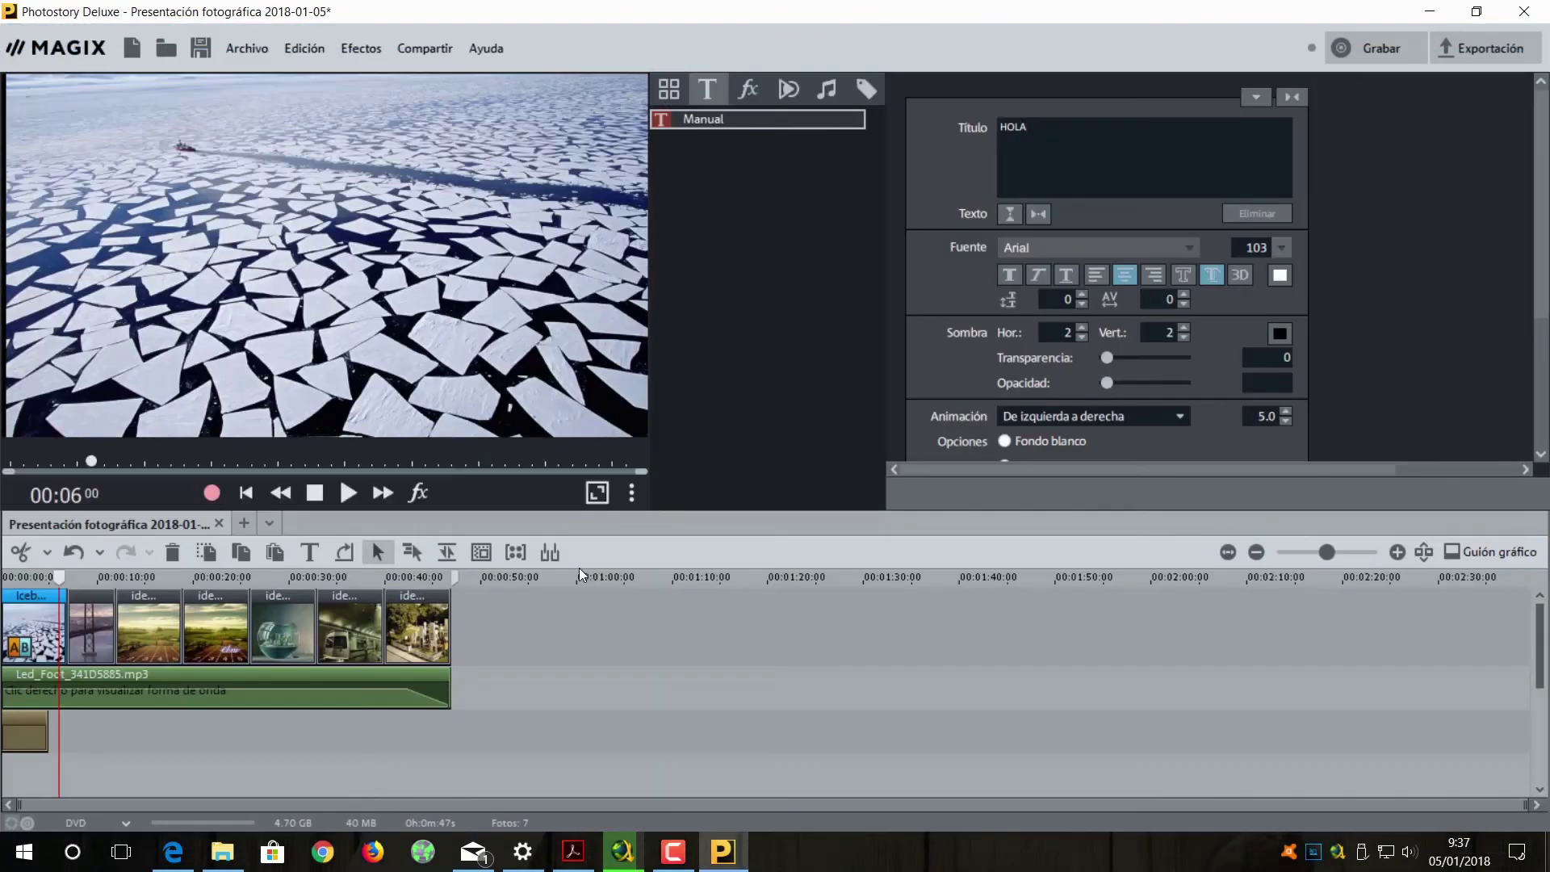
Examine the full-screen effects controls for brightness, contrast and color, and close them without making changes
{"action": "left_click", "coordinate": [427, 500]}
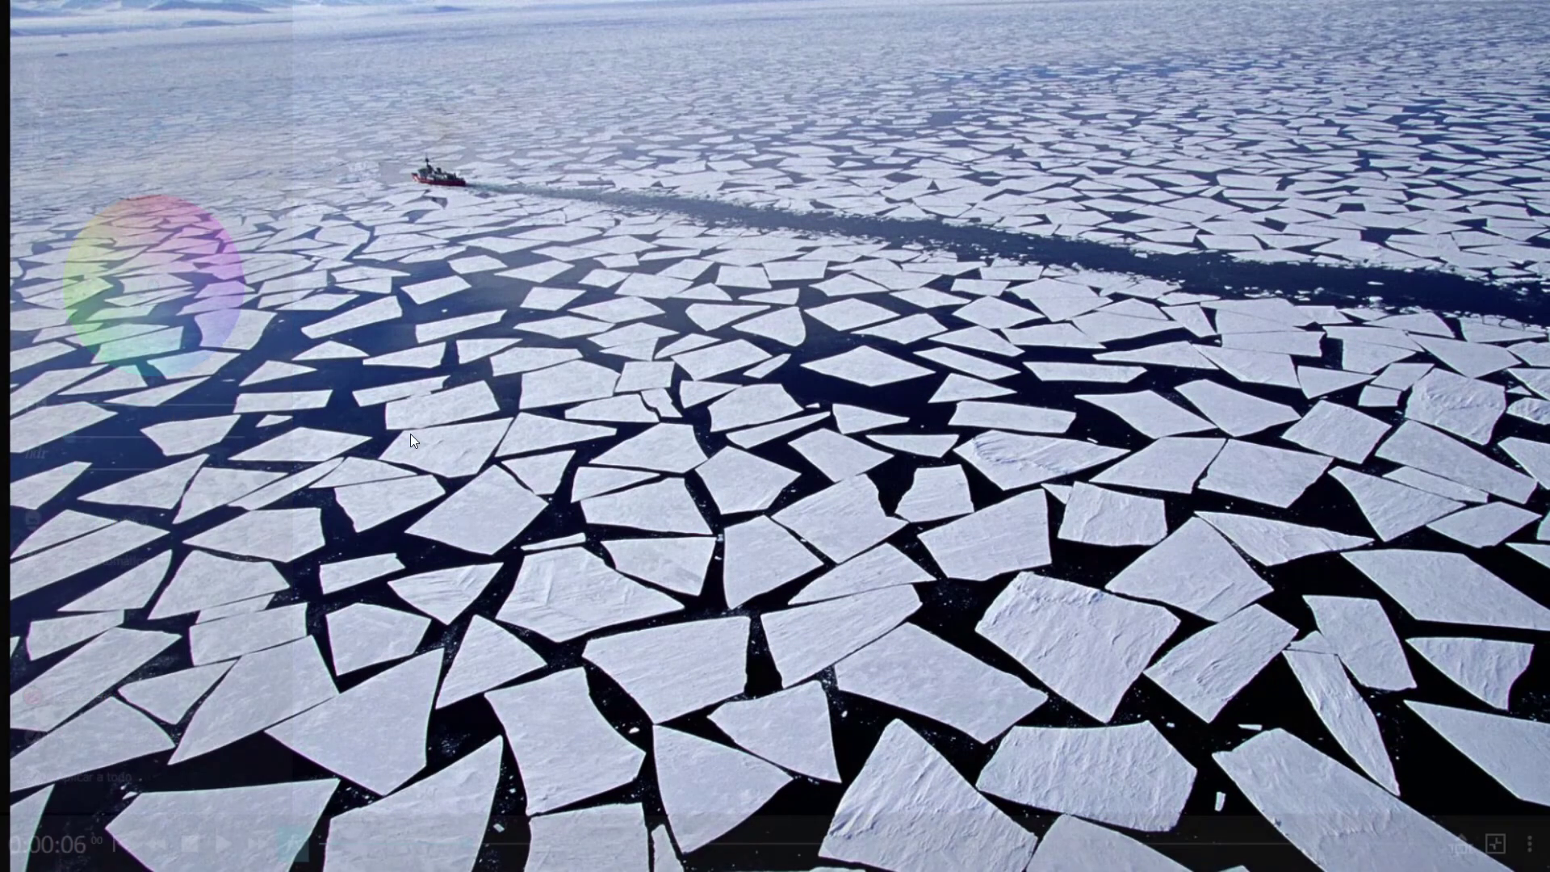
{"action": "mouse_move", "coordinate": [408, 437]}
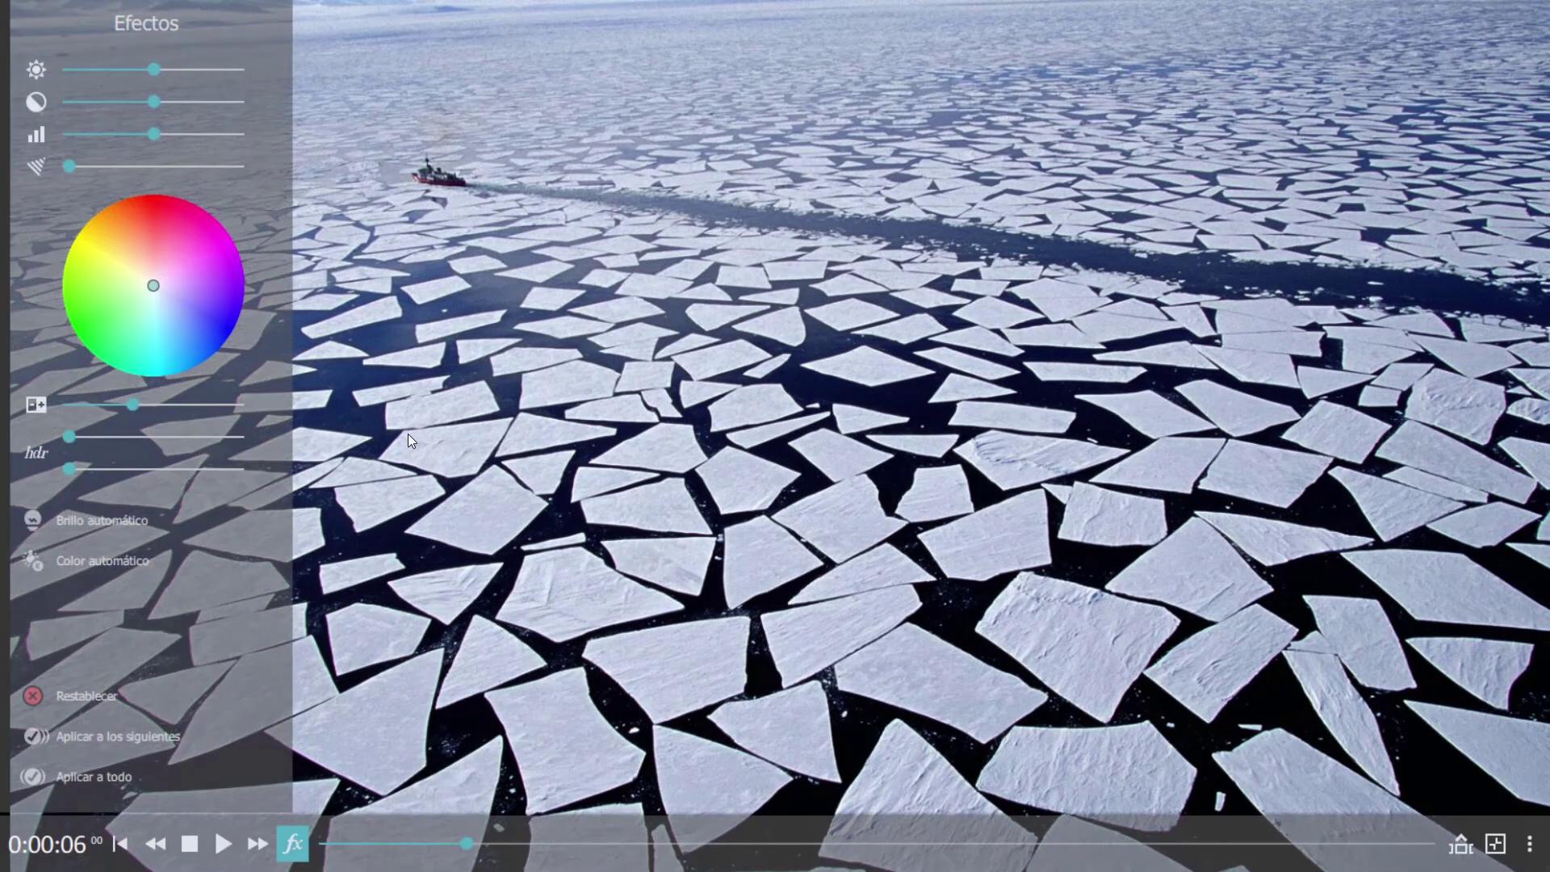
{"action": "key", "text": "Escape"}
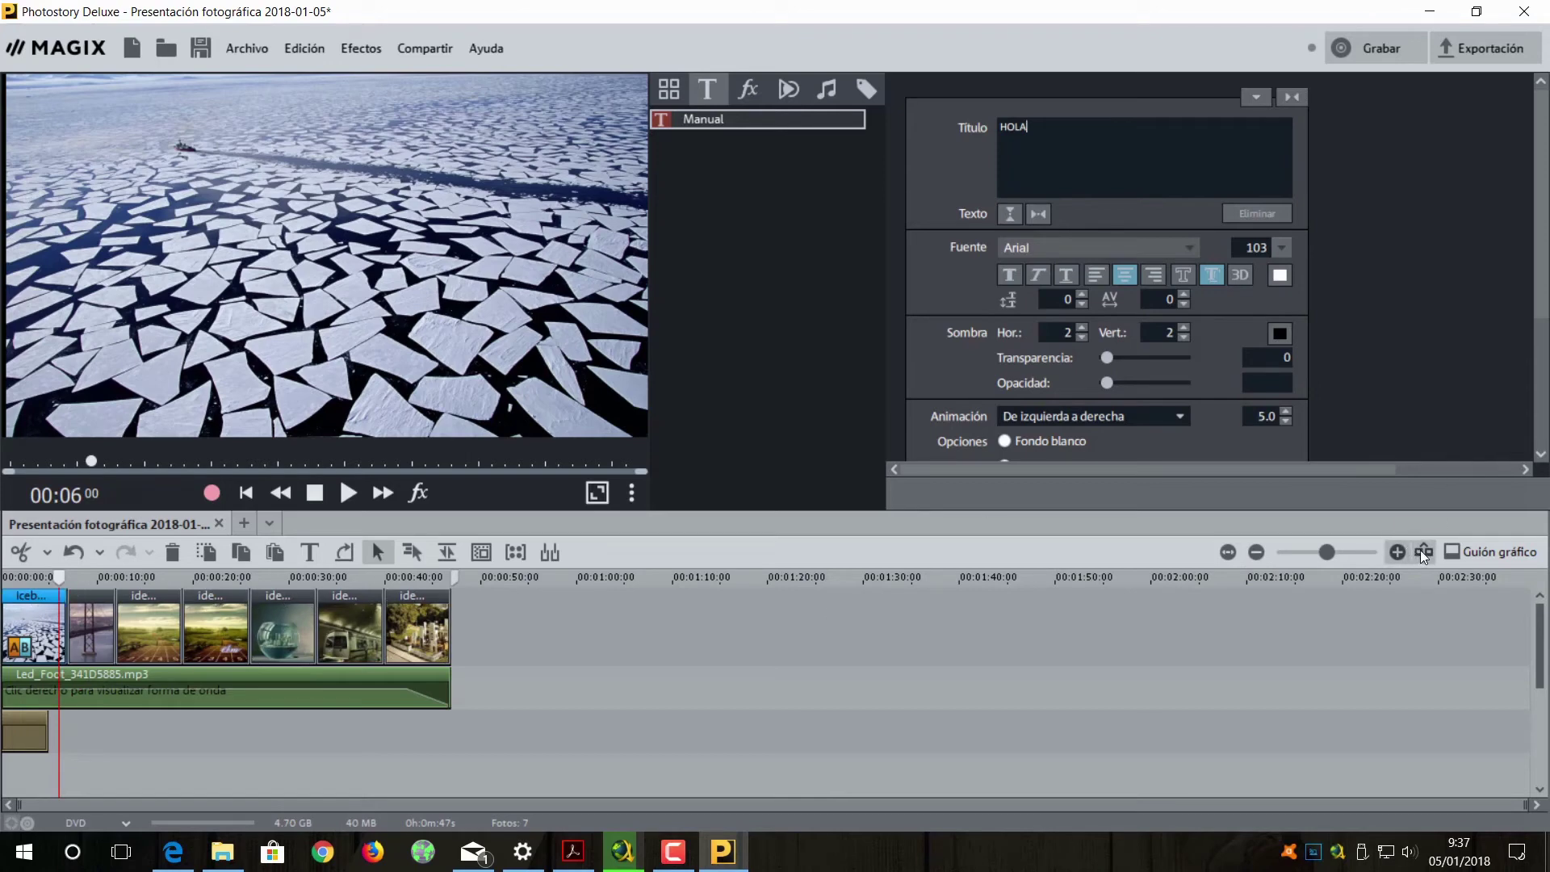
Try enlarging the timeline area by moving its divider, and restore the original layout each time
{"action": "left_click_drag", "start_coordinate": [1142, 512], "coordinate": [1141, 431]}
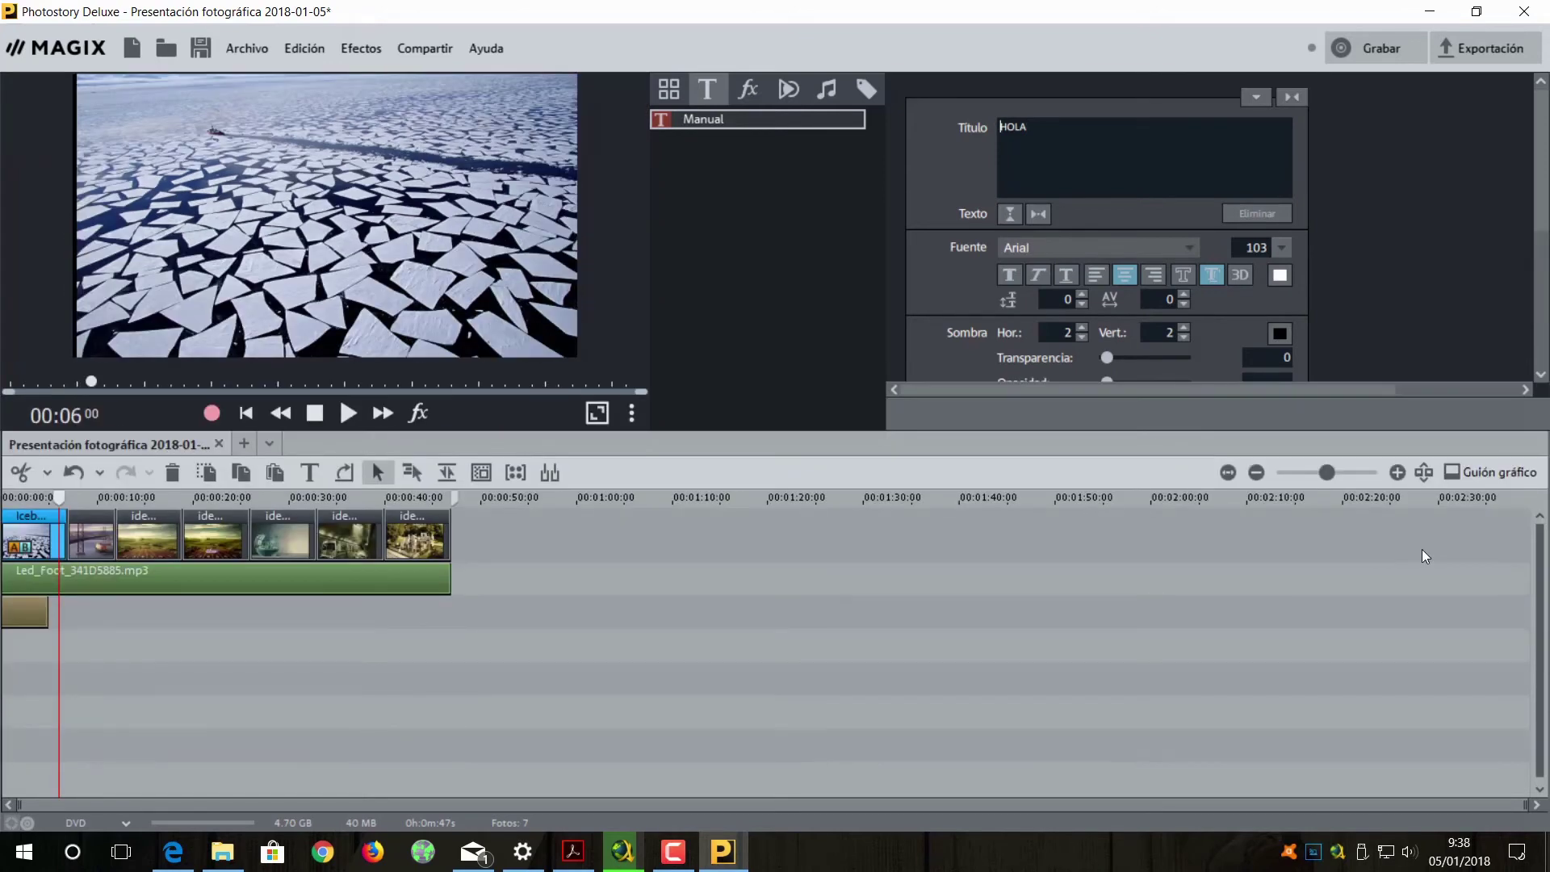
{"action": "left_click", "coordinate": [1421, 477]}
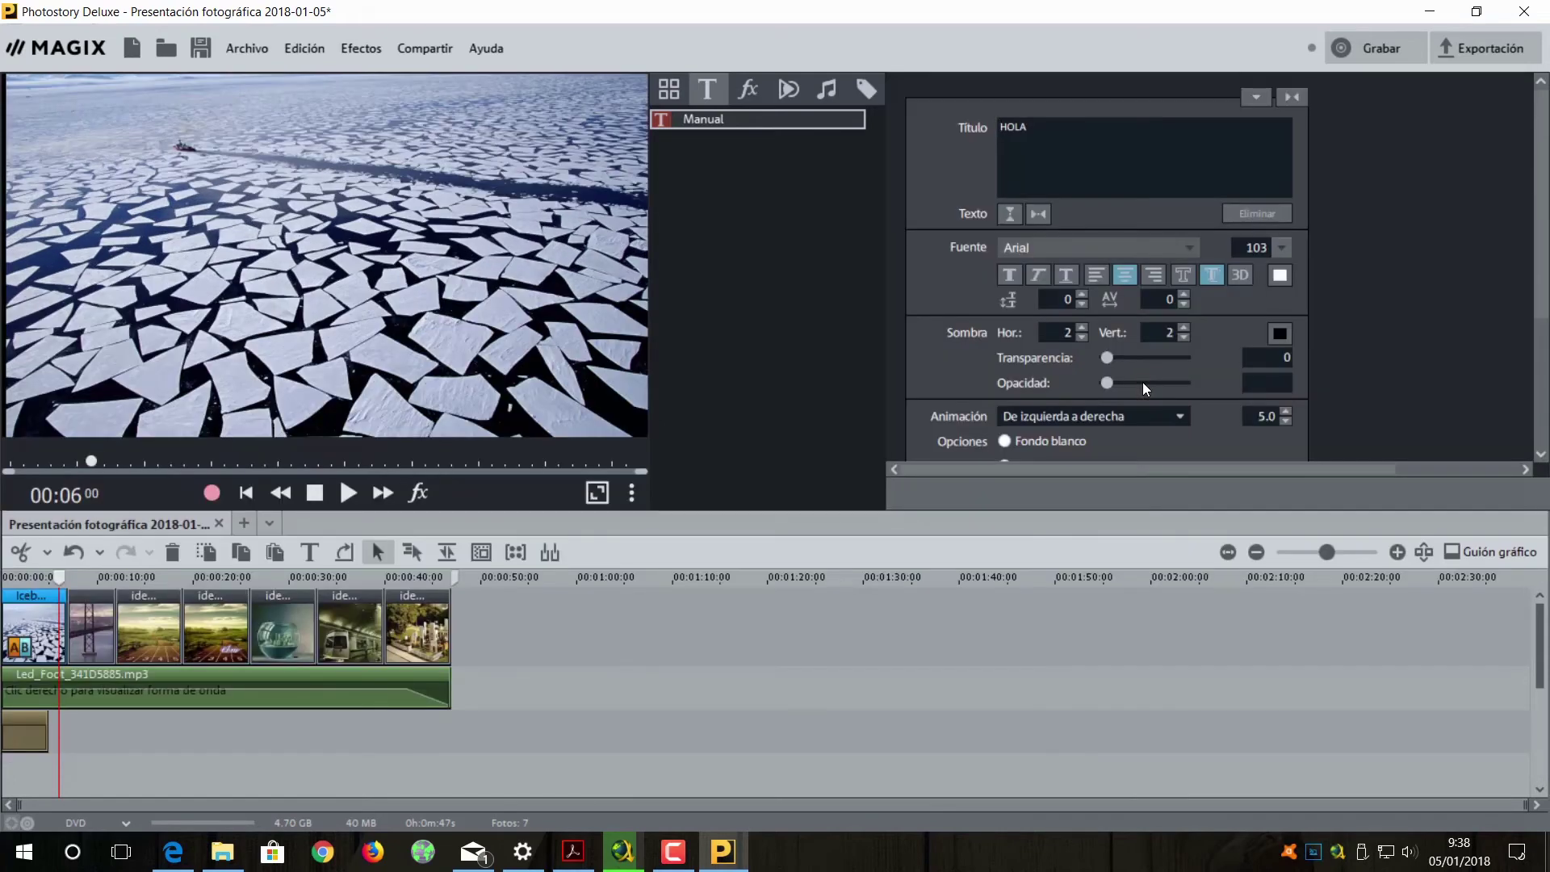
{"action": "left_click_drag", "start_coordinate": [1141, 511], "coordinate": [1141, 448]}
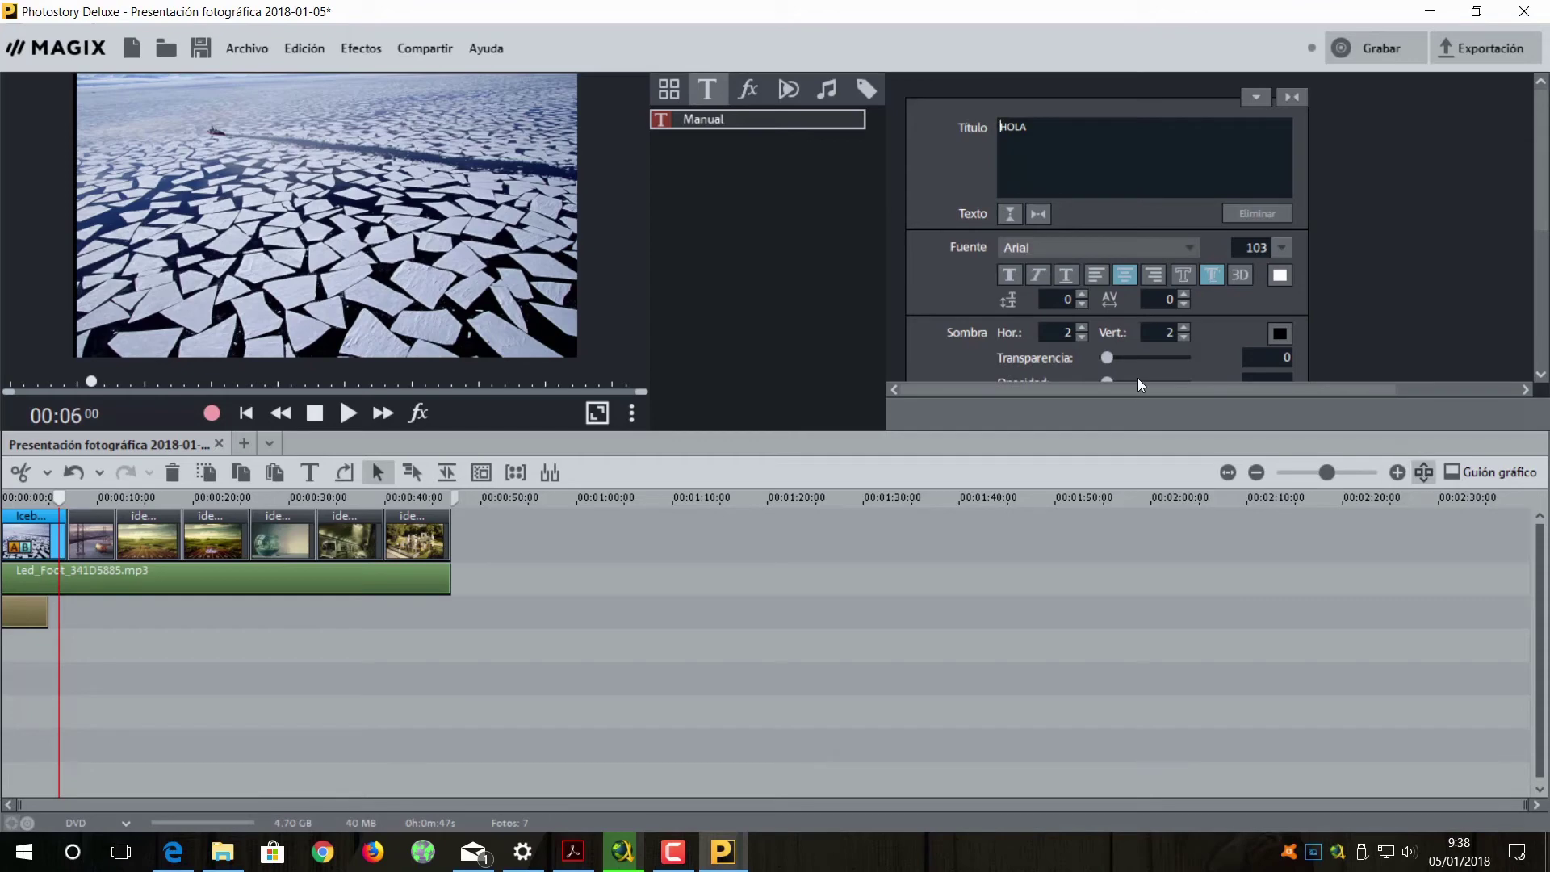
{"action": "left_click_drag", "start_coordinate": [1138, 432], "coordinate": [1139, 514]}
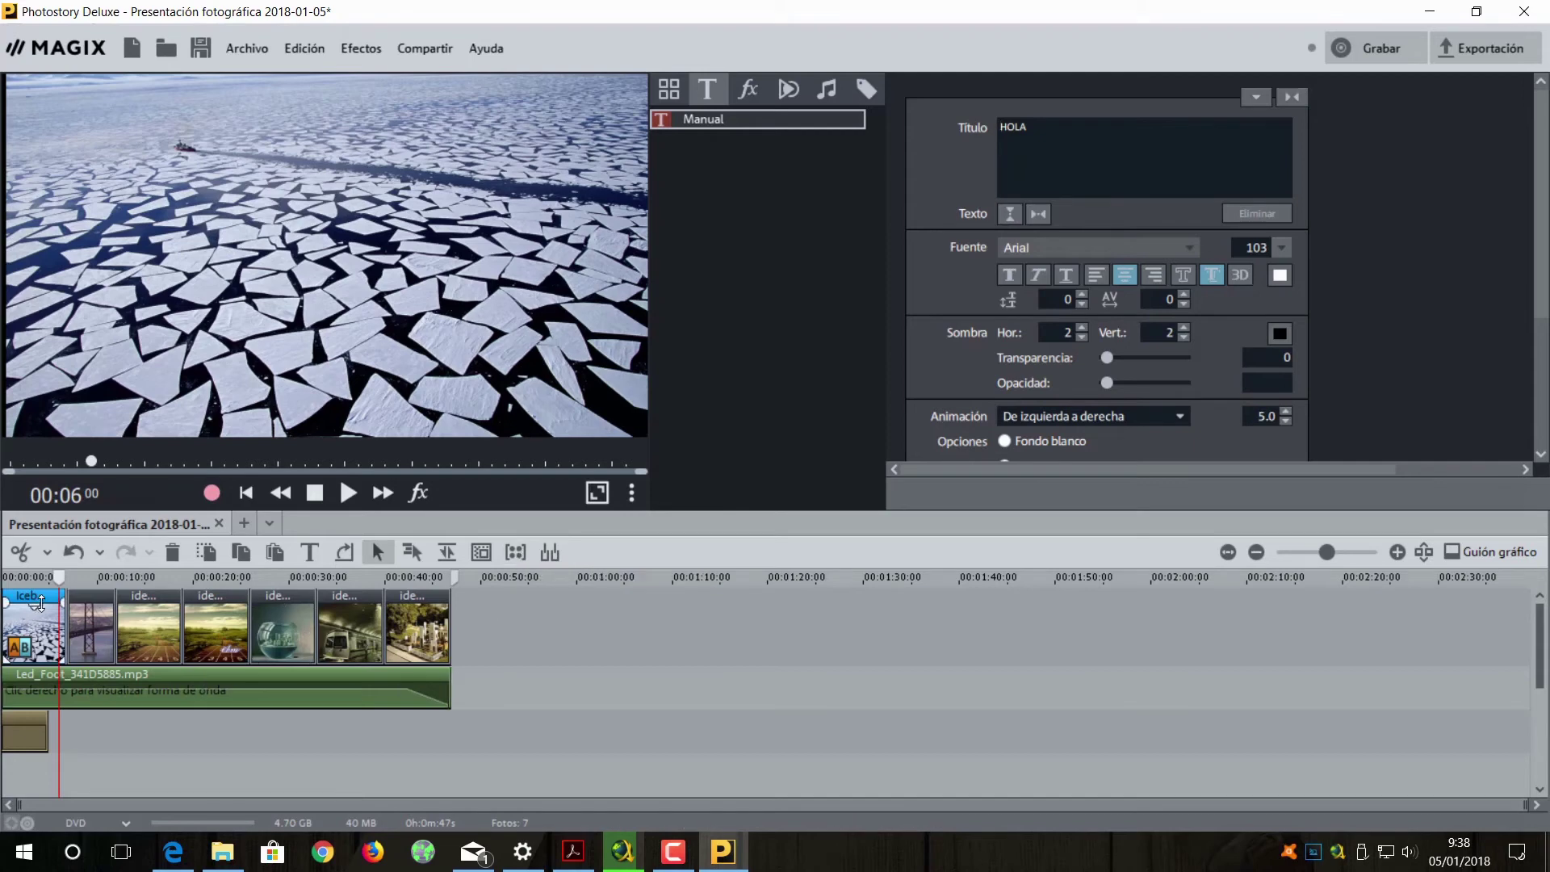
Apply random camera movements, zoom and rotation effects to all pictures and play the slideshow from the start
{"action": "left_click", "coordinate": [435, 625]}
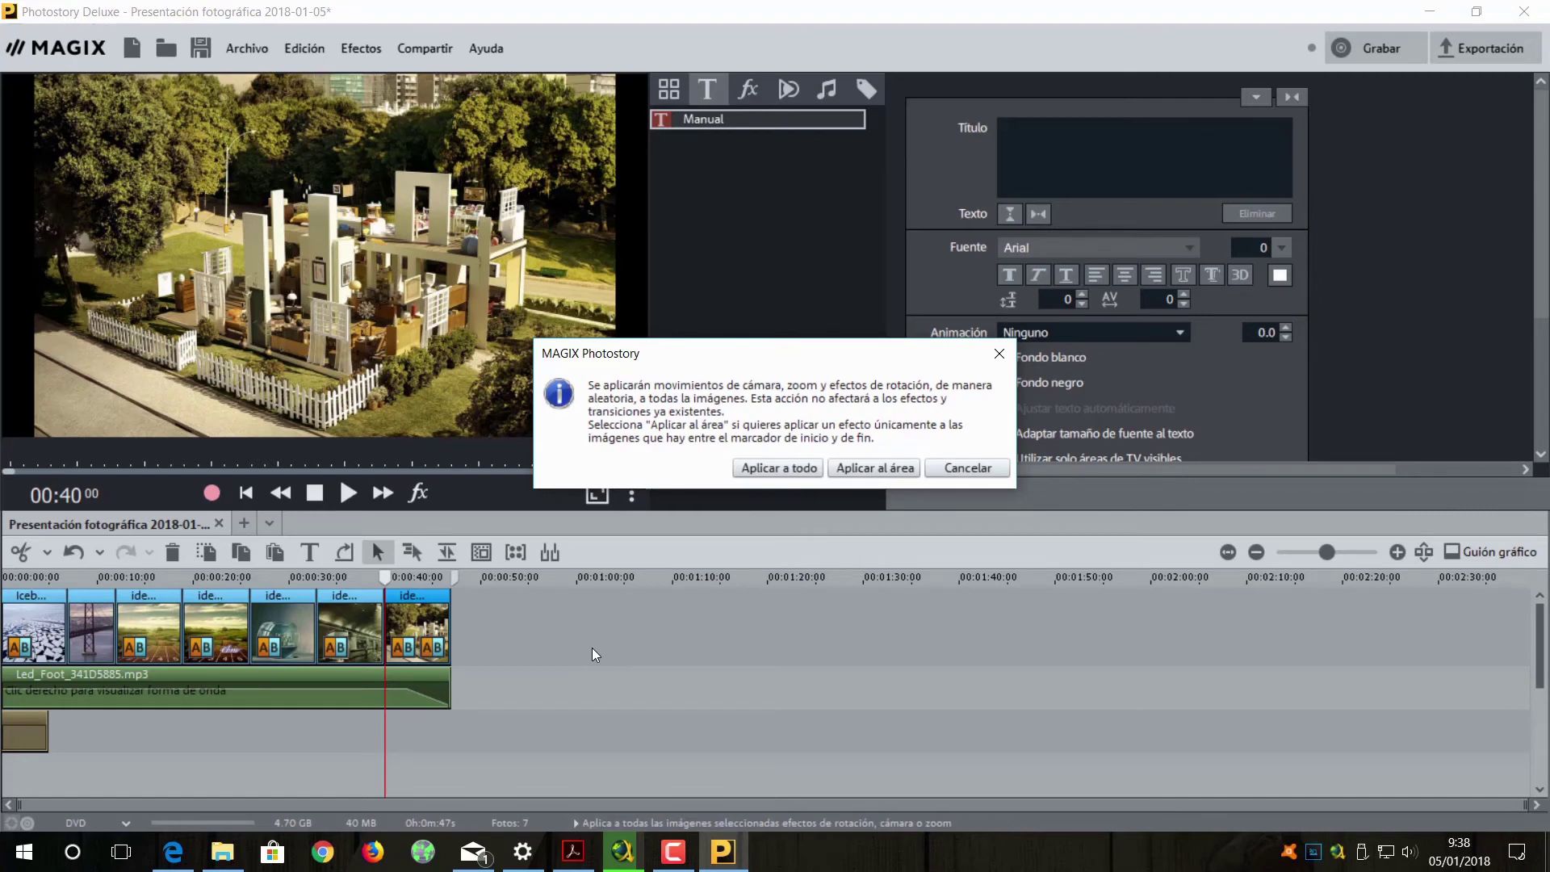
{"action": "left_click", "coordinate": [767, 468]}
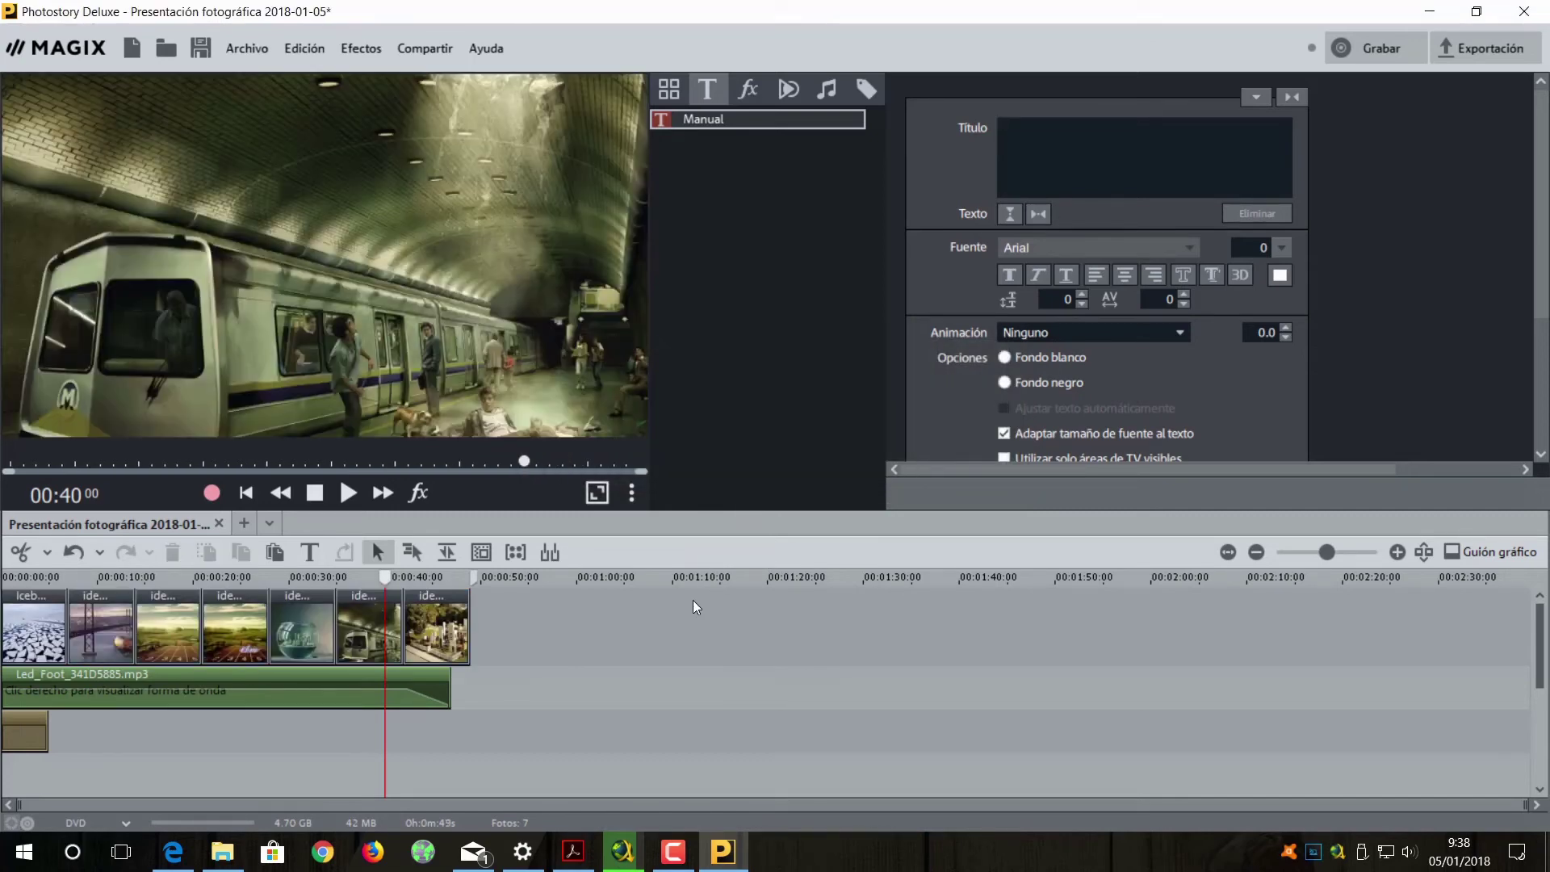
{"action": "left_click", "coordinate": [14, 575]}
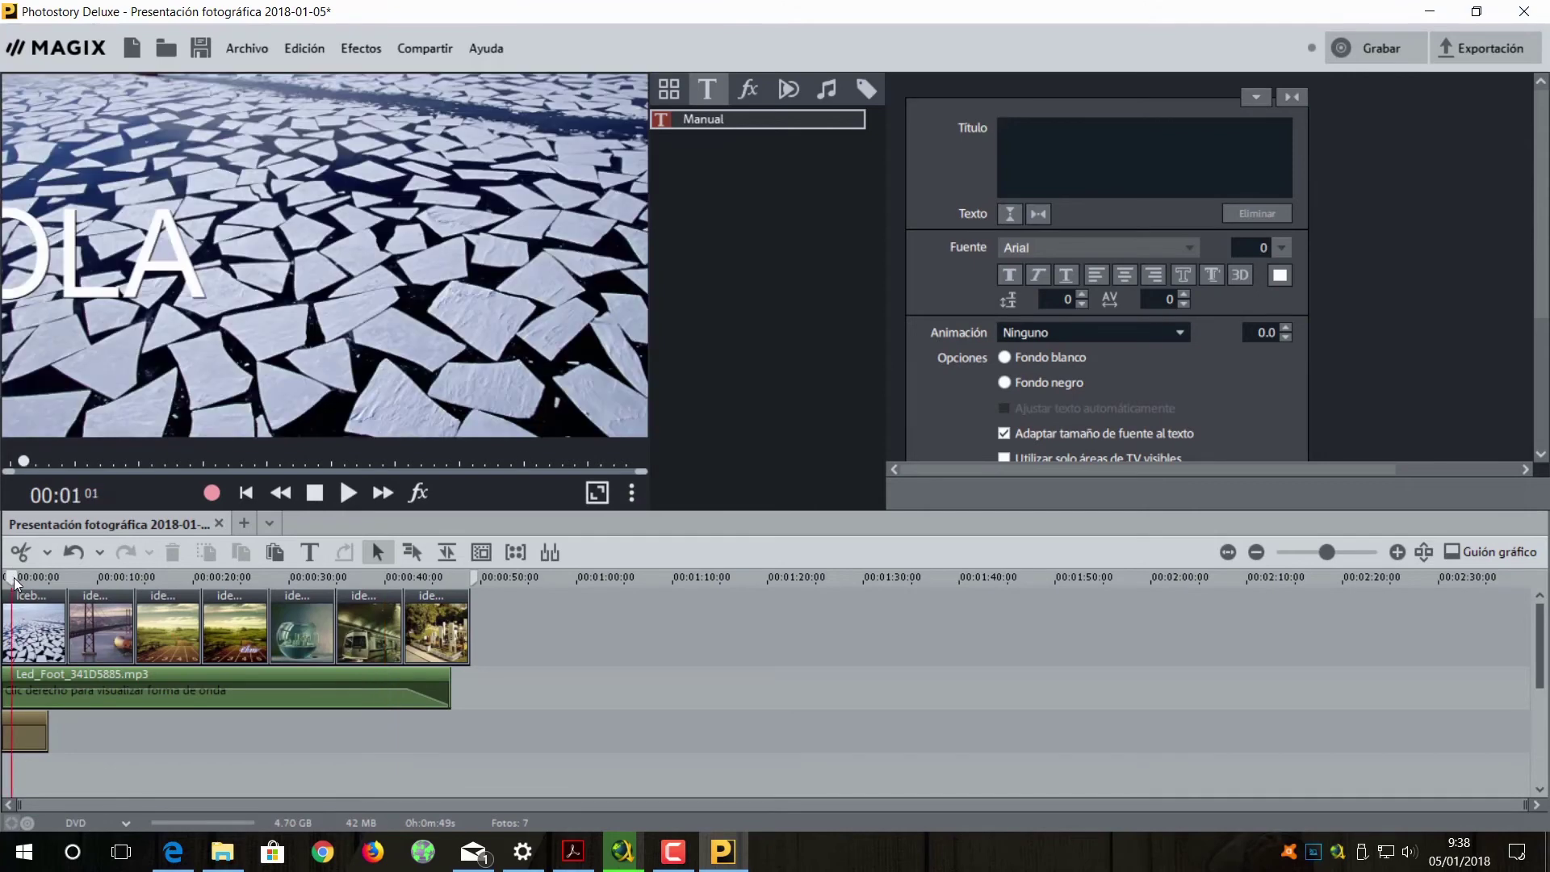
{"action": "left_click", "coordinate": [5, 575]}
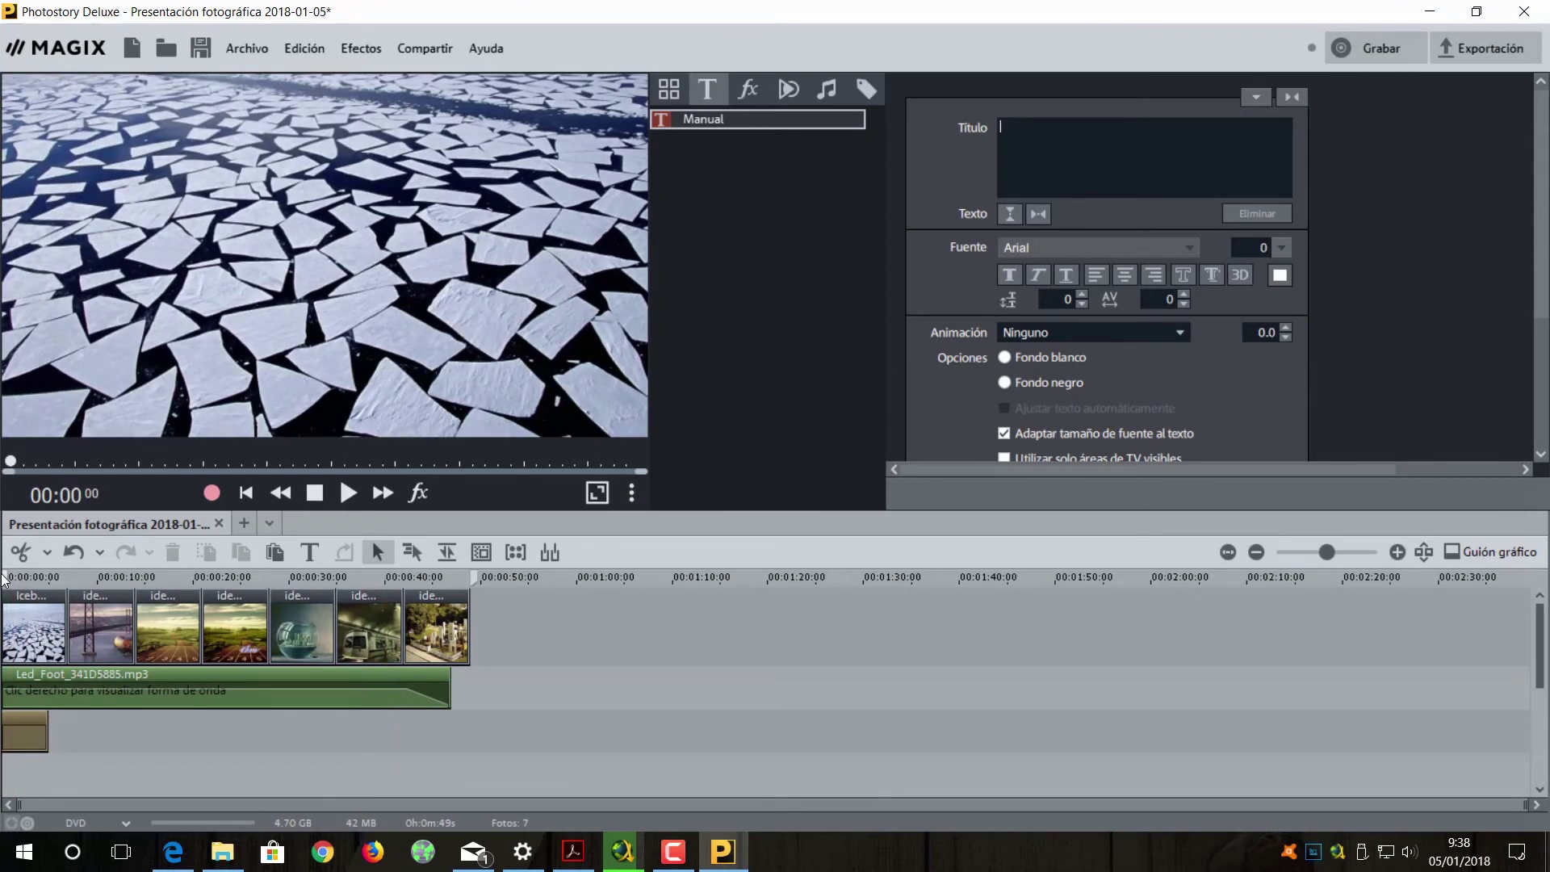
{"action": "left_click", "coordinate": [348, 492]}
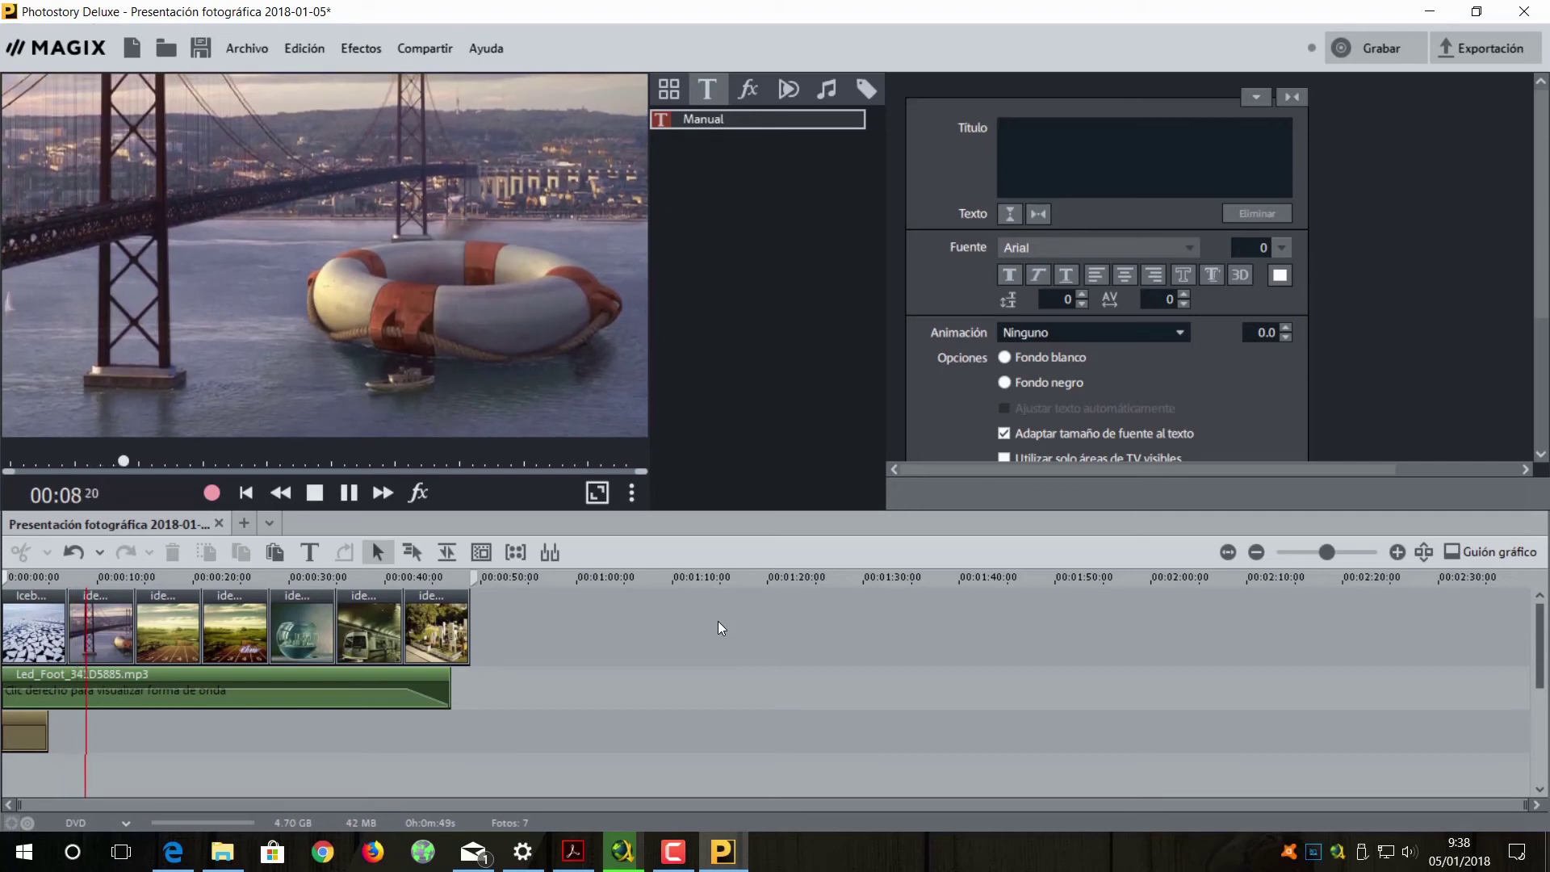
Stop playback and extend the background music clip so it ends together with the last picture
{"action": "key", "text": "space"}
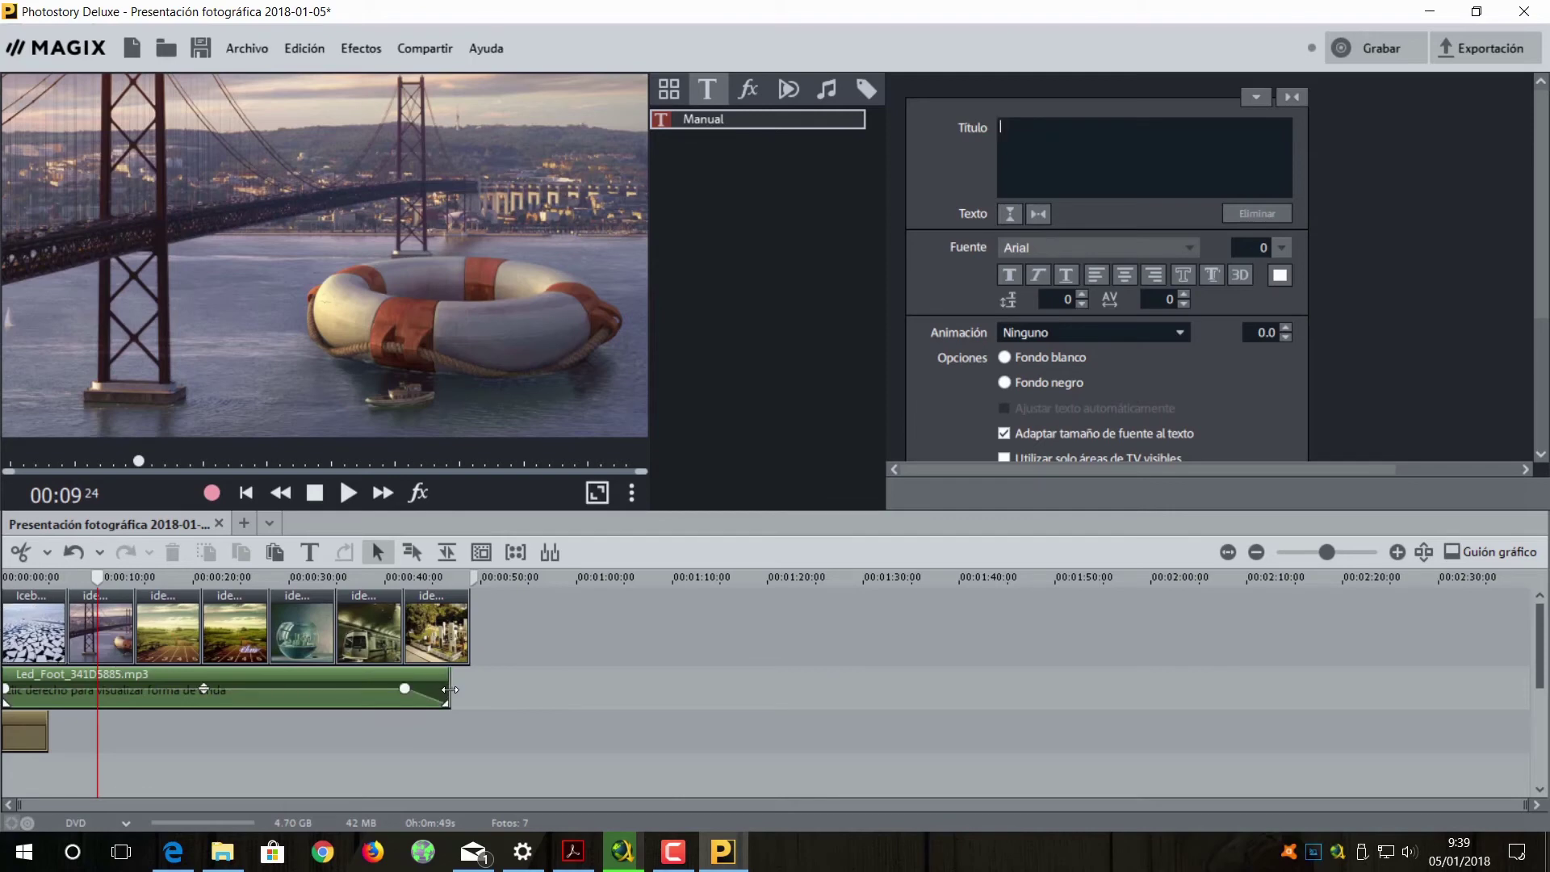
{"action": "left_click", "coordinate": [206, 688]}
{"action": "left_click", "coordinate": [564, 681]}
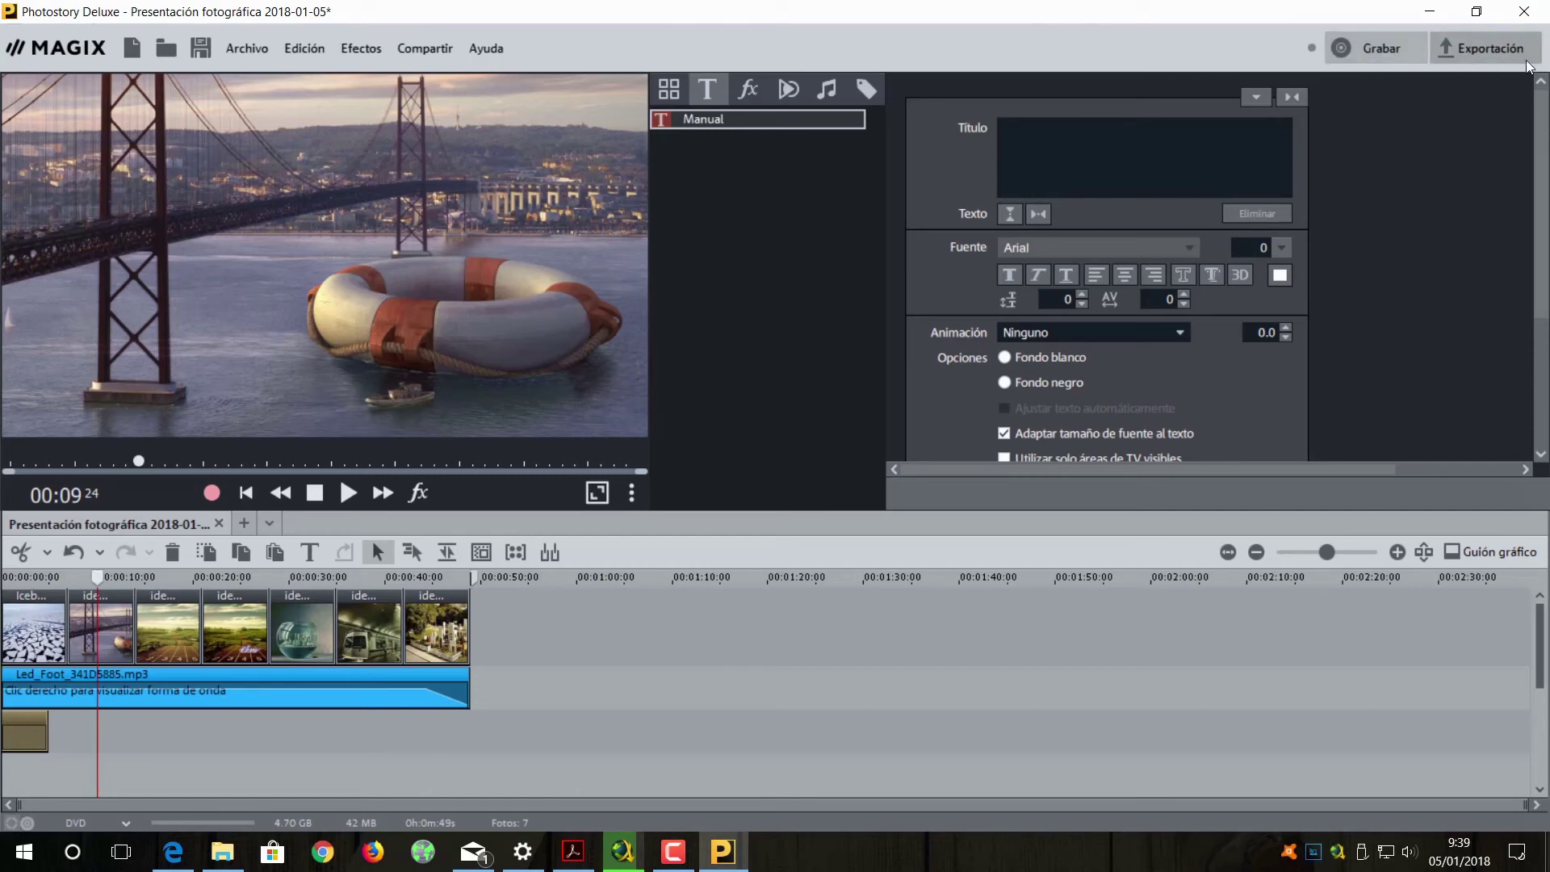
Export the slideshow to the PC as MPEG-4 in Full HD quality, saving Presentación fotográfica 2018-01-05.MP4 on the desktop
{"action": "left_click", "coordinate": [1484, 55]}
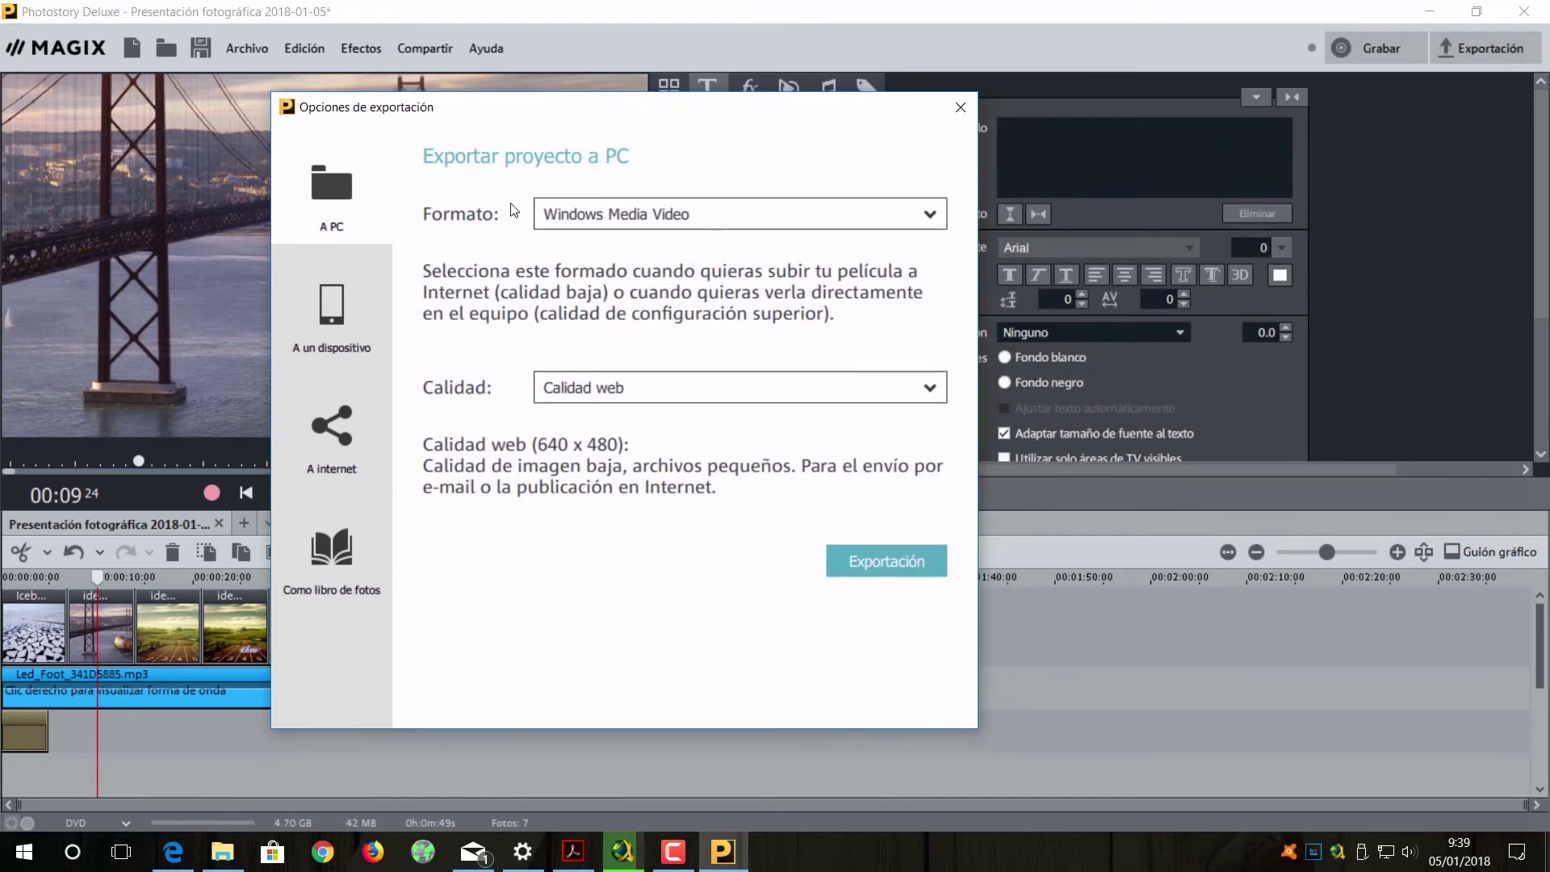
{"action": "left_click", "coordinate": [930, 214]}
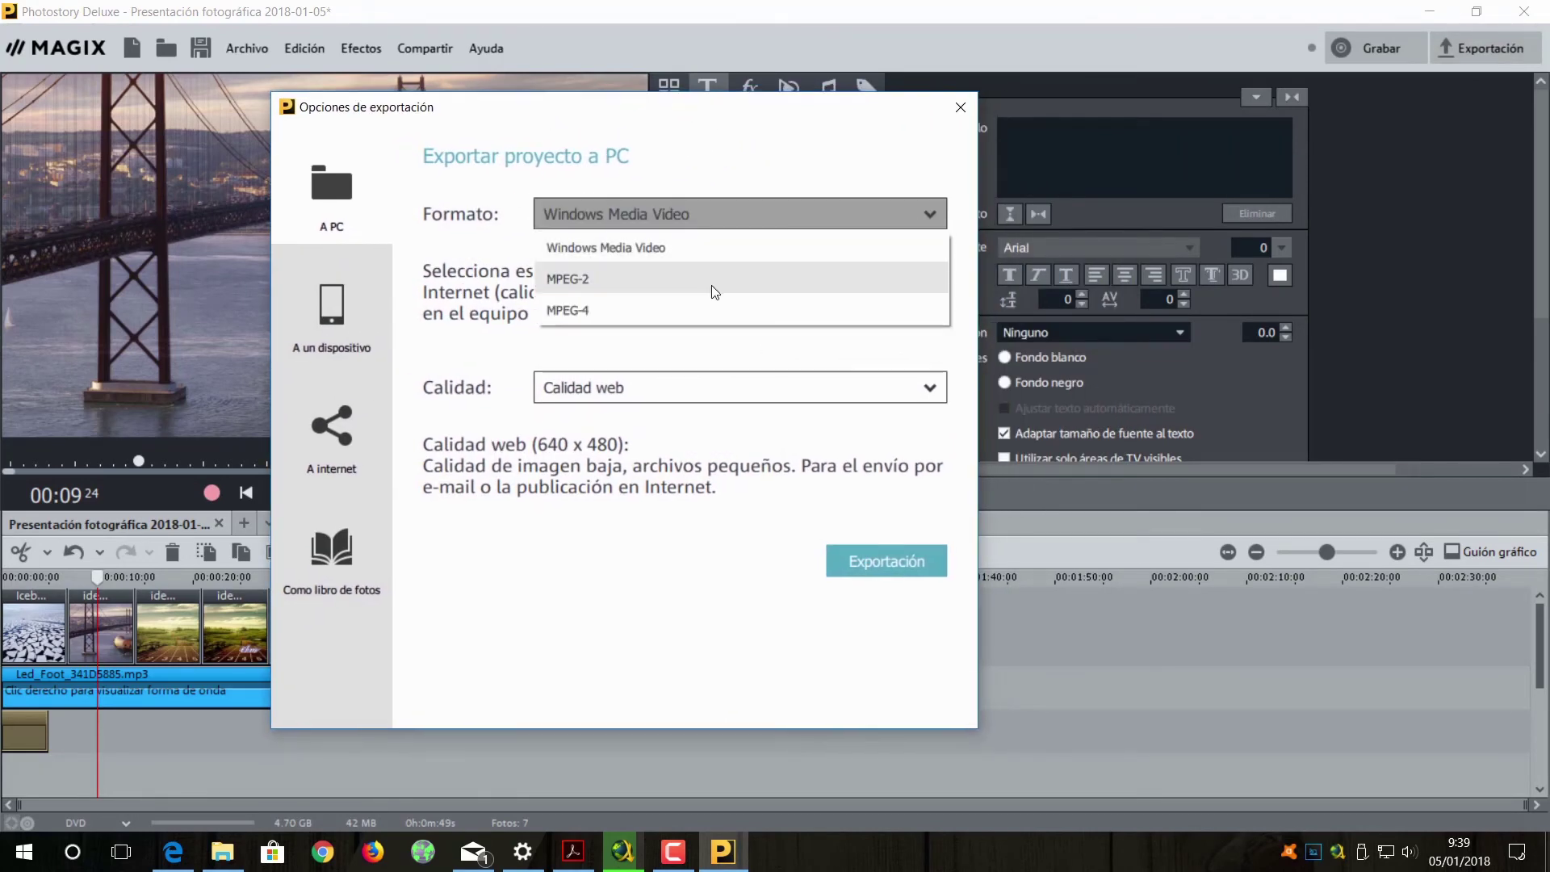
{"action": "left_click", "coordinate": [696, 310]}
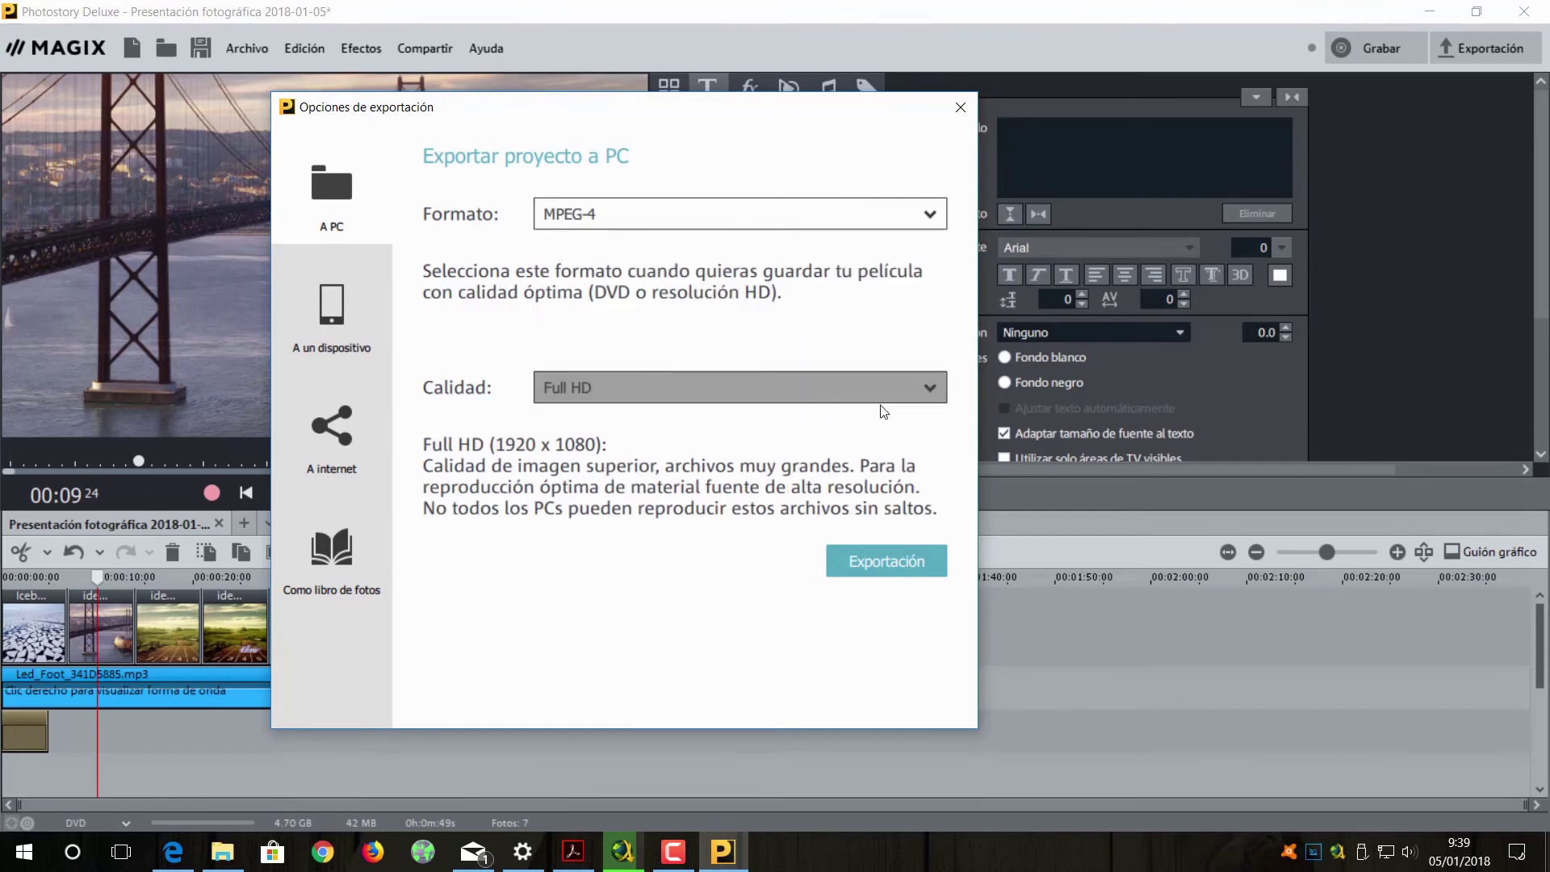
{"action": "left_click", "coordinate": [883, 559]}
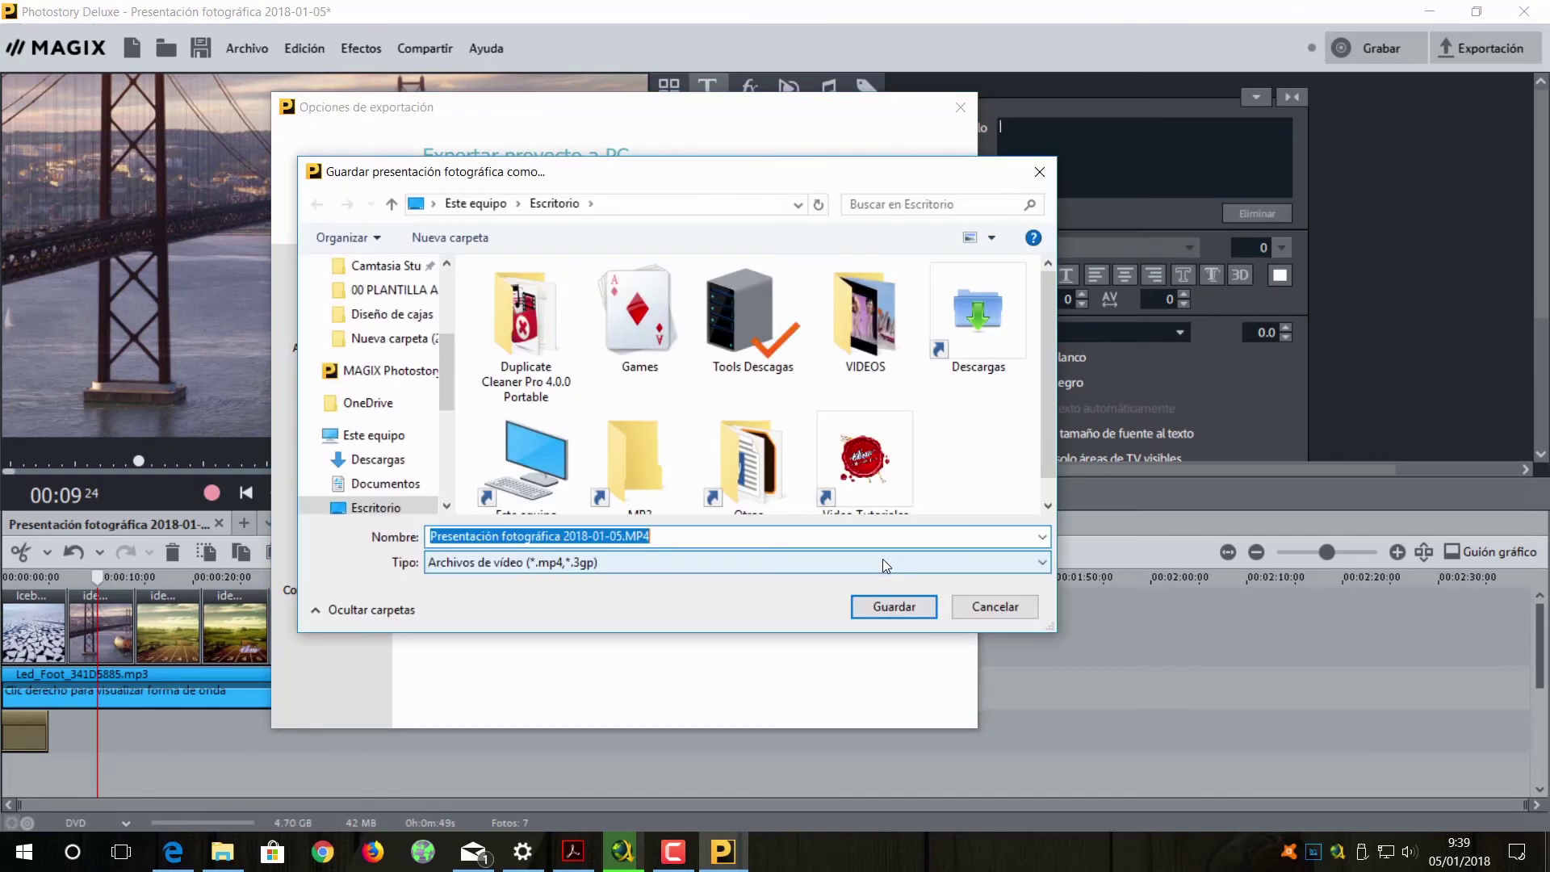
{"action": "left_click", "coordinate": [899, 607]}
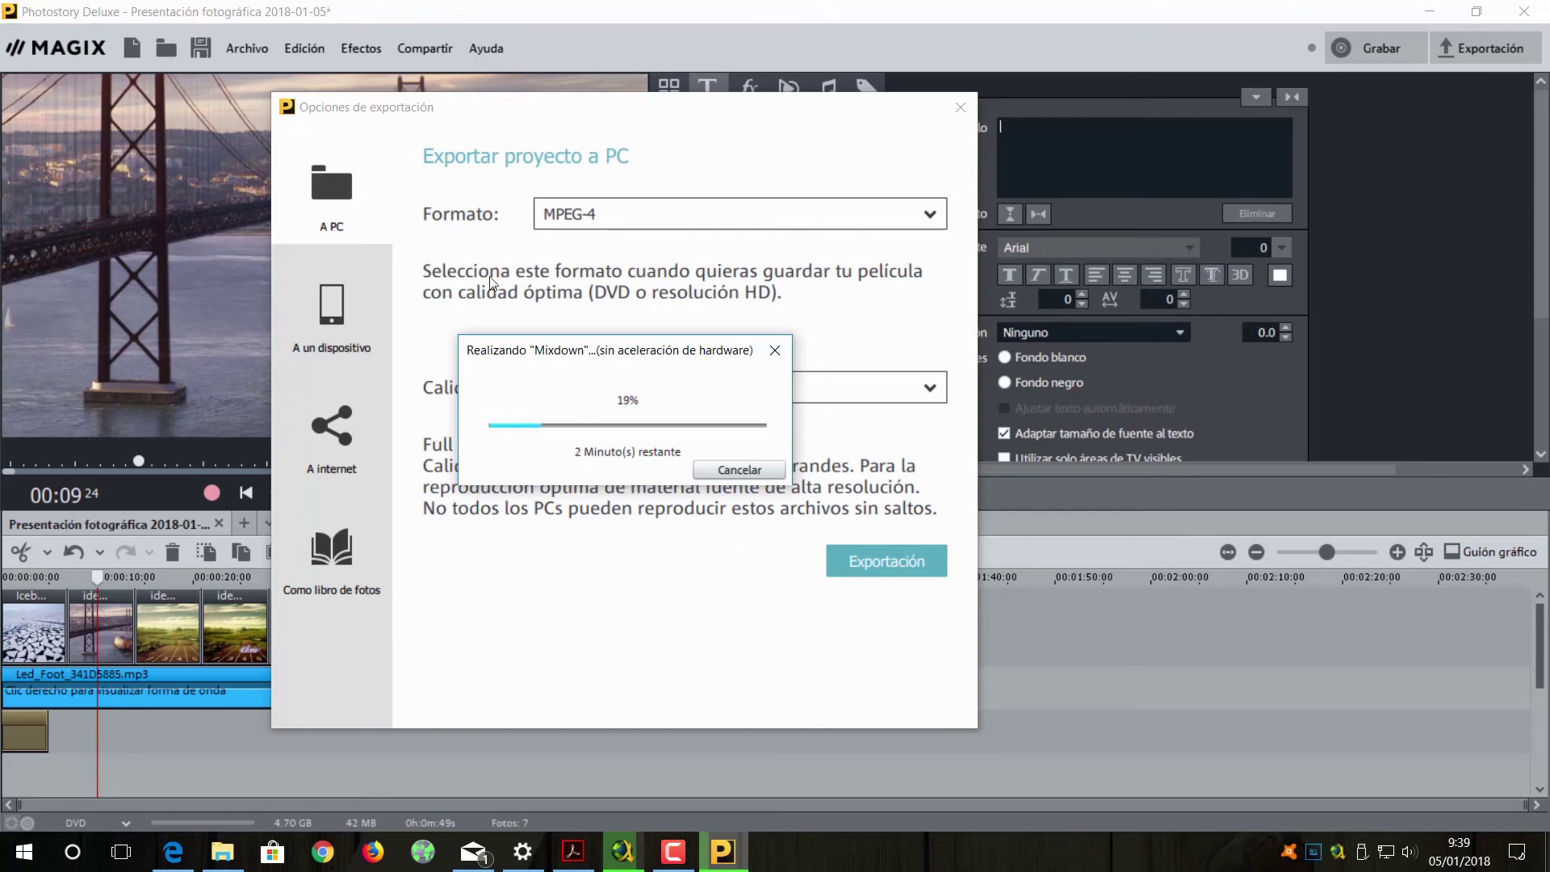
{"action": "left_click_drag", "start_coordinate": [563, 356], "coordinate": [708, 323]}
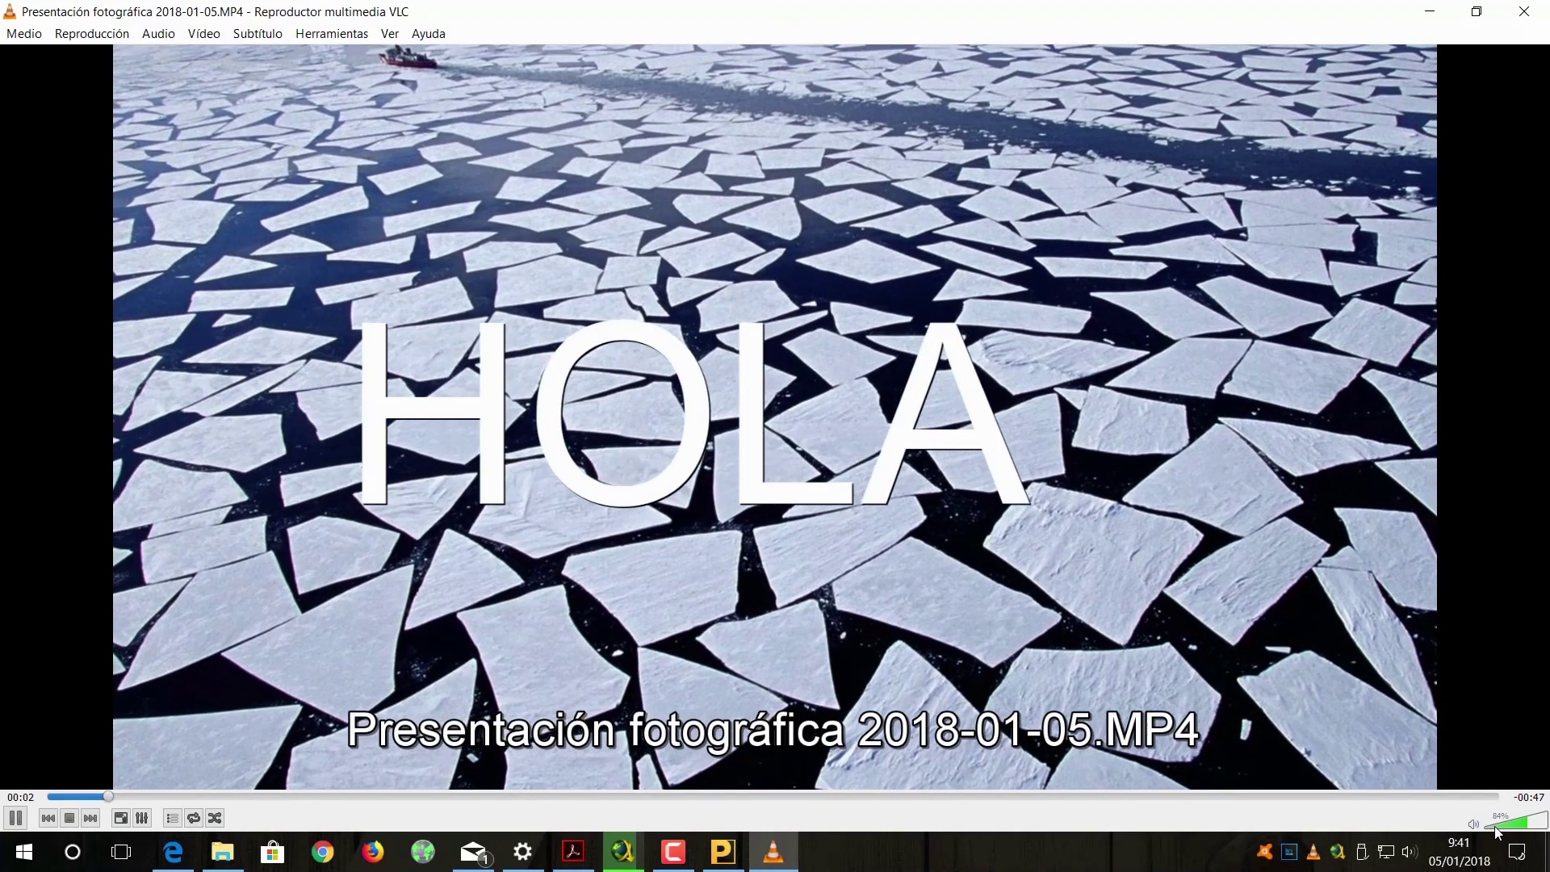
Review the exported video in VLC in full screen at 20% volume, skipping ahead through the pictures, and close the player
{"action": "left_click", "coordinate": [1496, 825]}
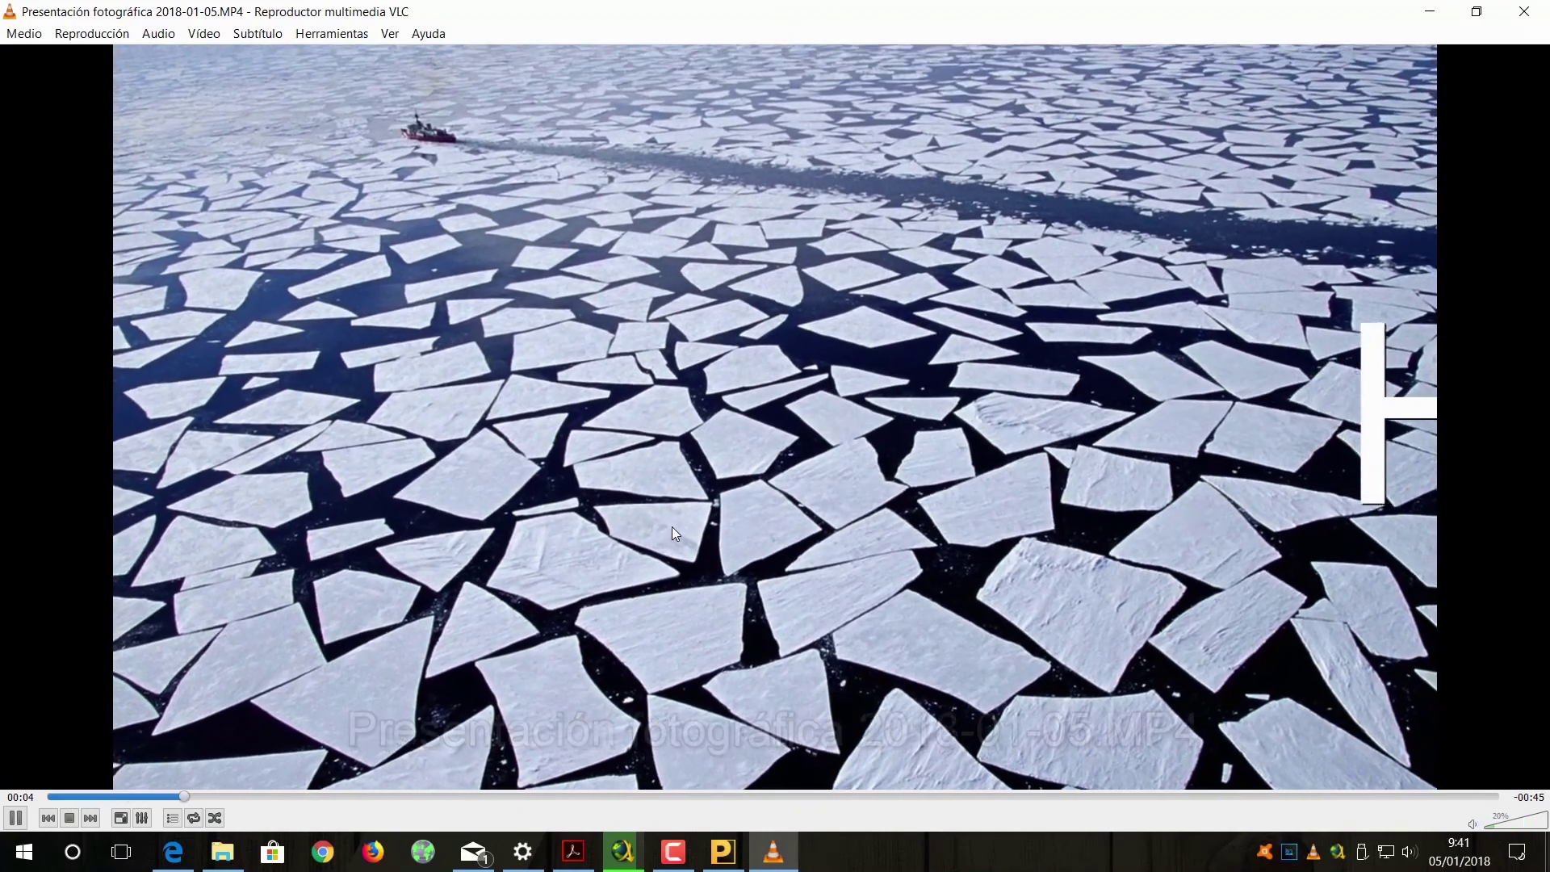
{"action": "double_click", "coordinate": [671, 526]}
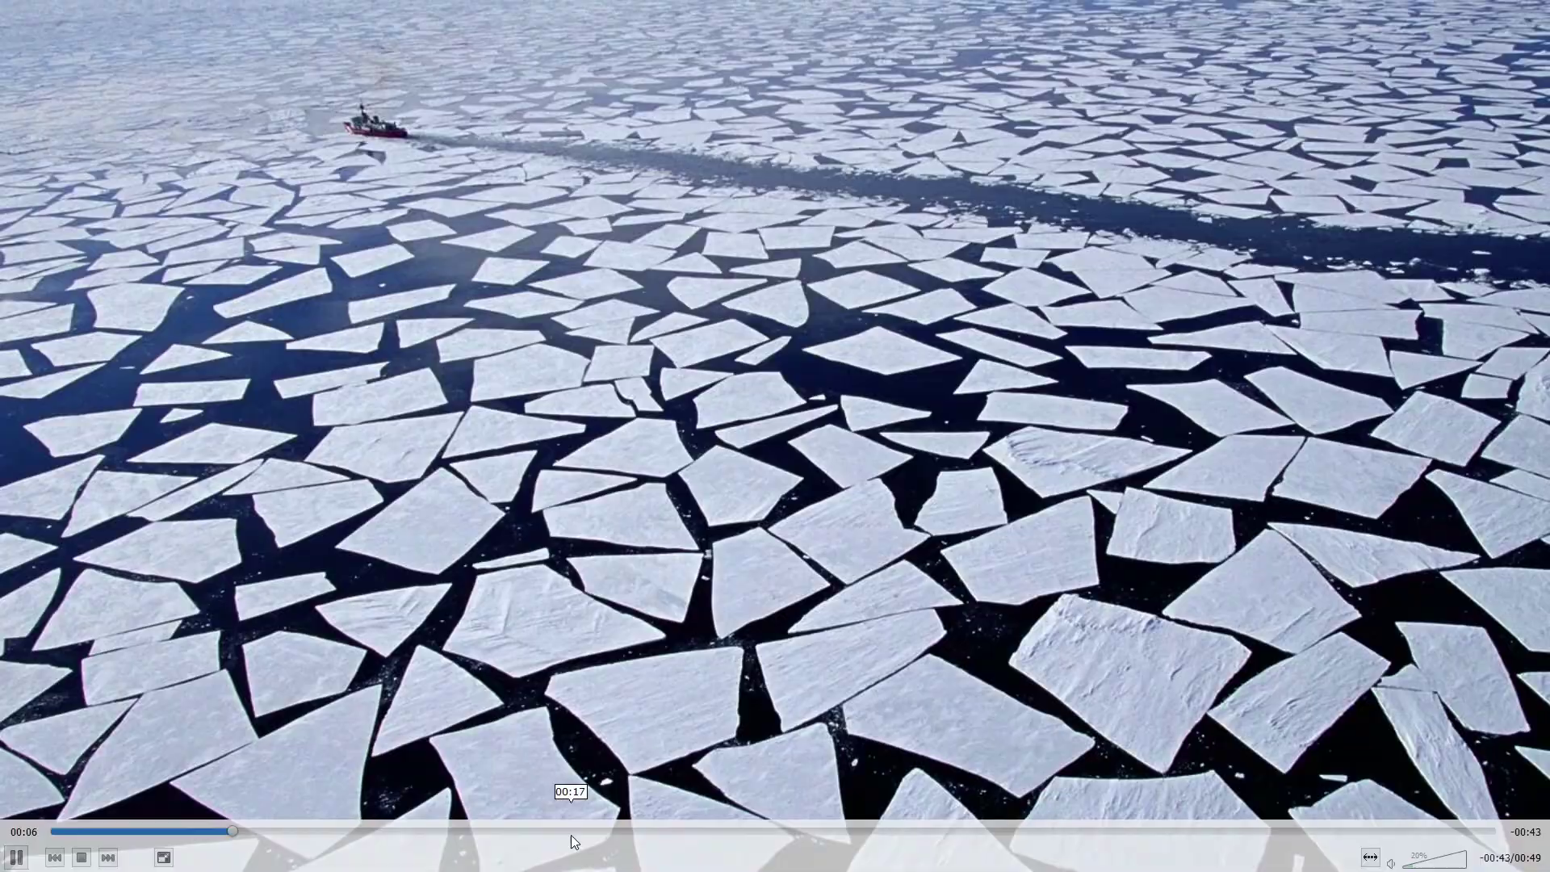
{"action": "left_click", "coordinate": [572, 833]}
{"action": "left_click_drag", "start_coordinate": [570, 835], "coordinate": [822, 828]}
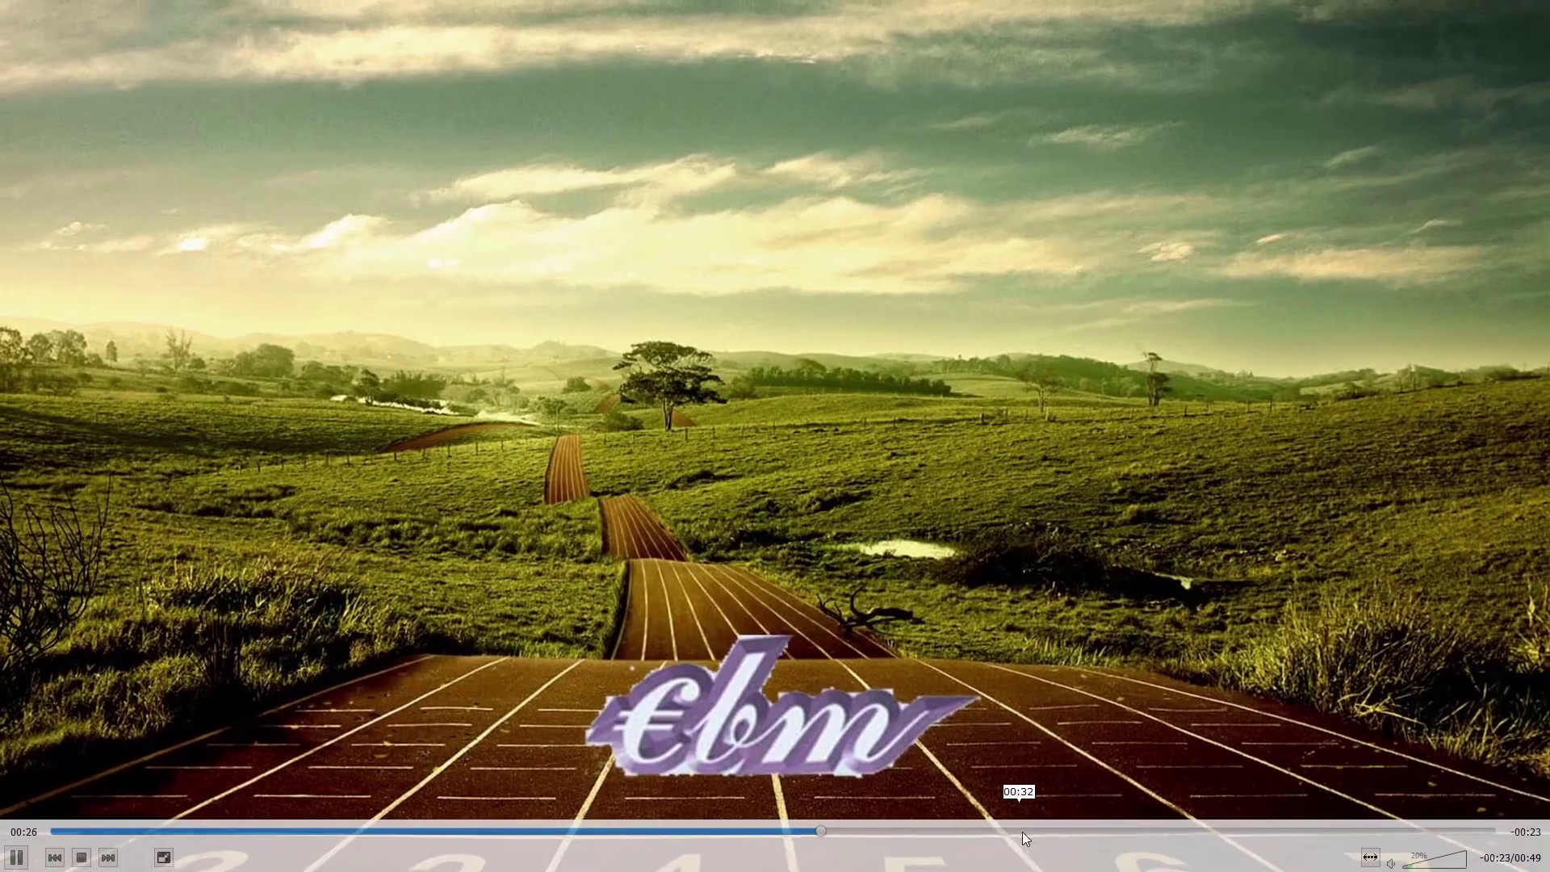
{"action": "left_click", "coordinate": [1045, 830]}
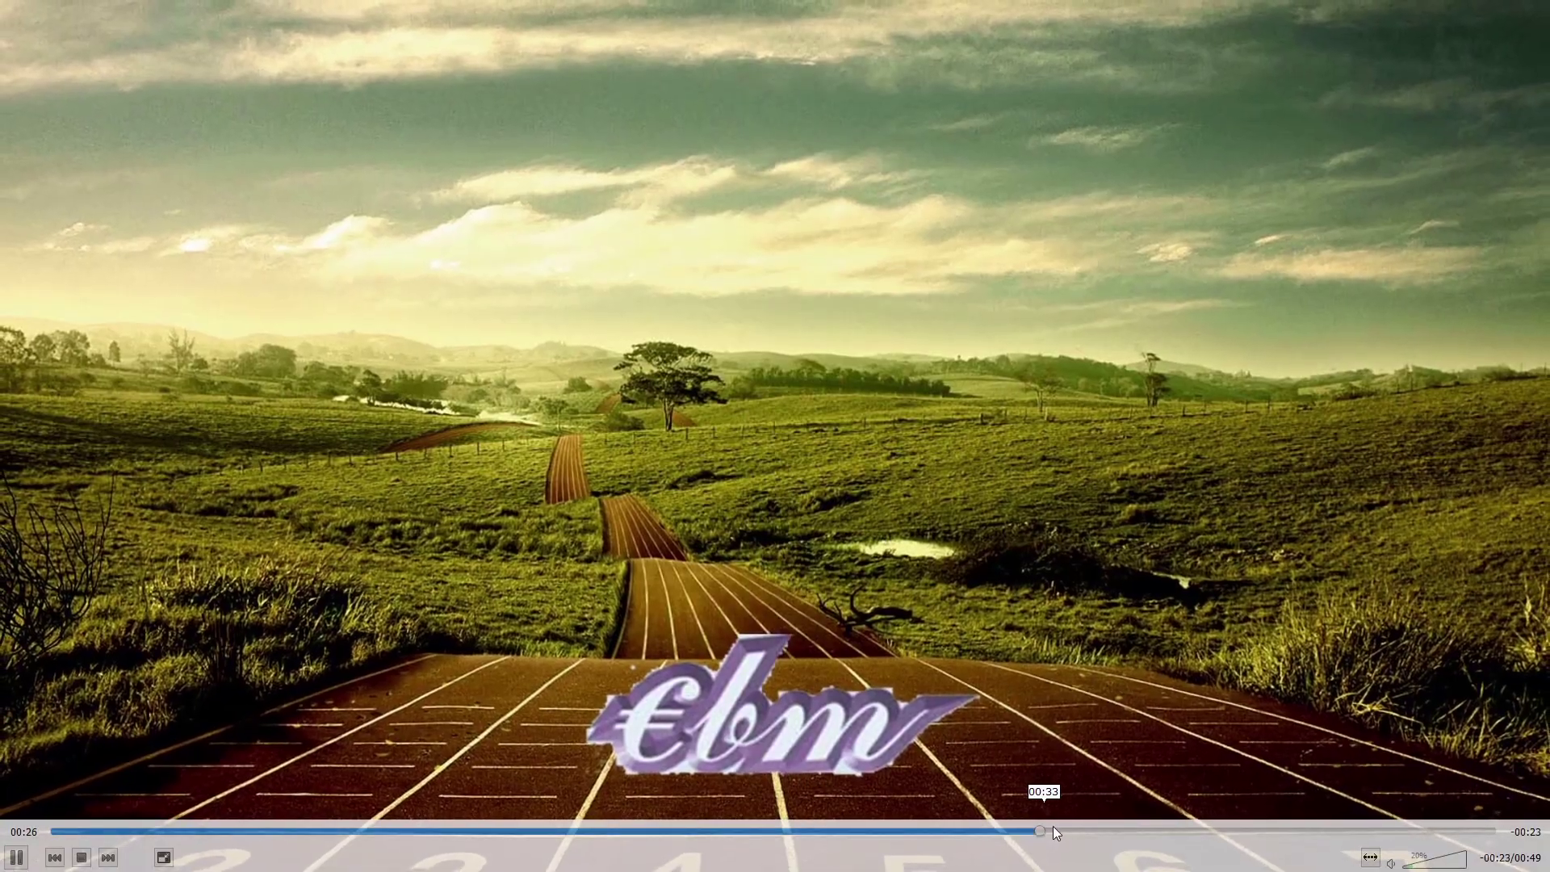
{"action": "left_click", "coordinate": [1210, 830]}
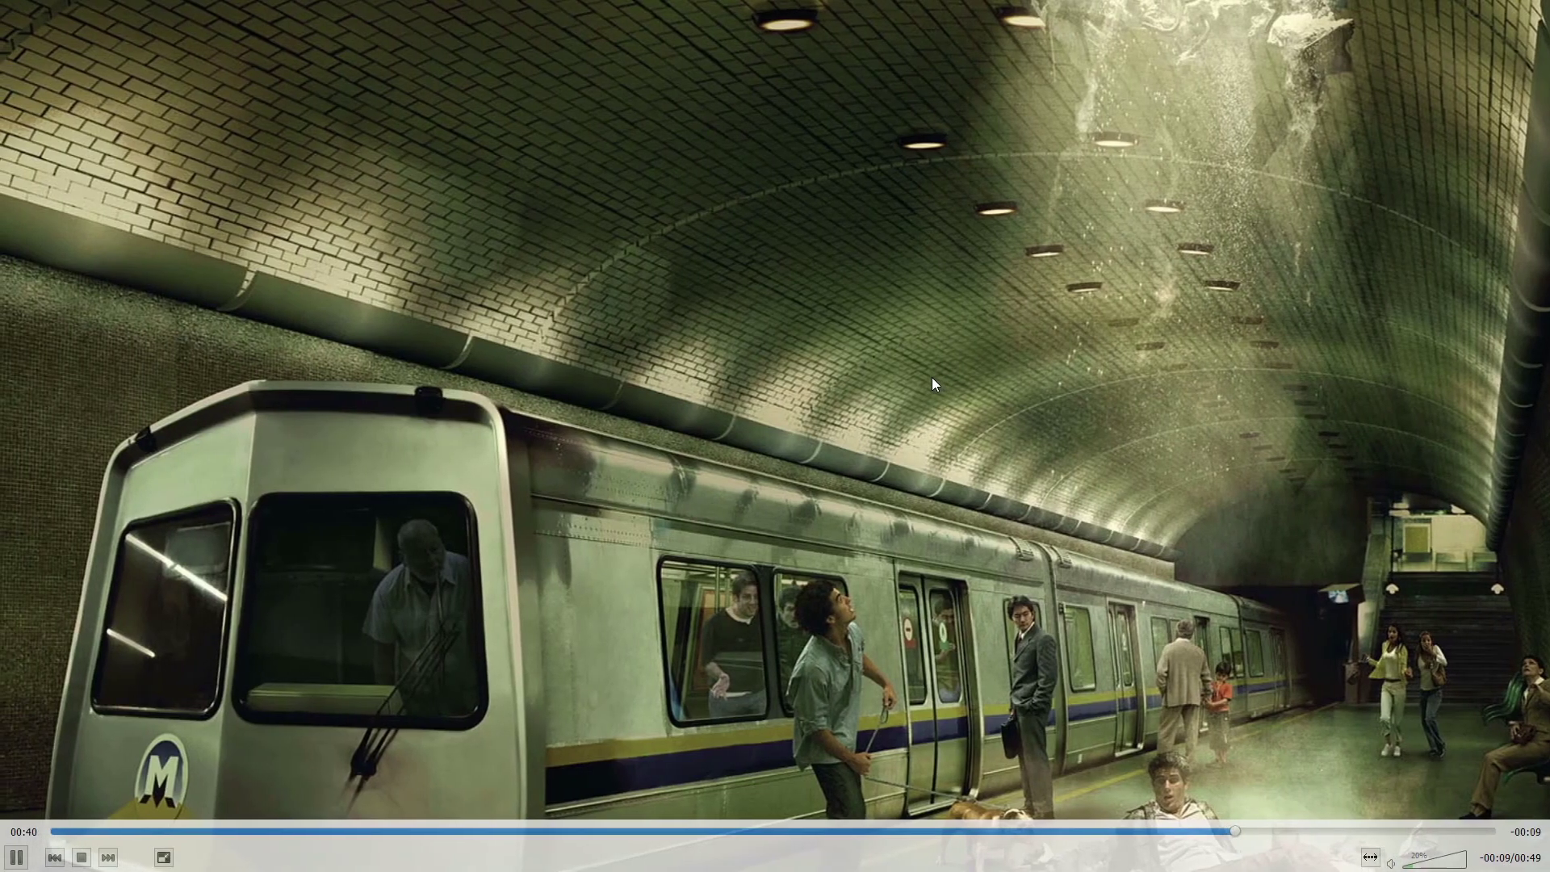
{"action": "double_click", "coordinate": [931, 376]}
{"action": "left_click", "coordinate": [1523, 12]}
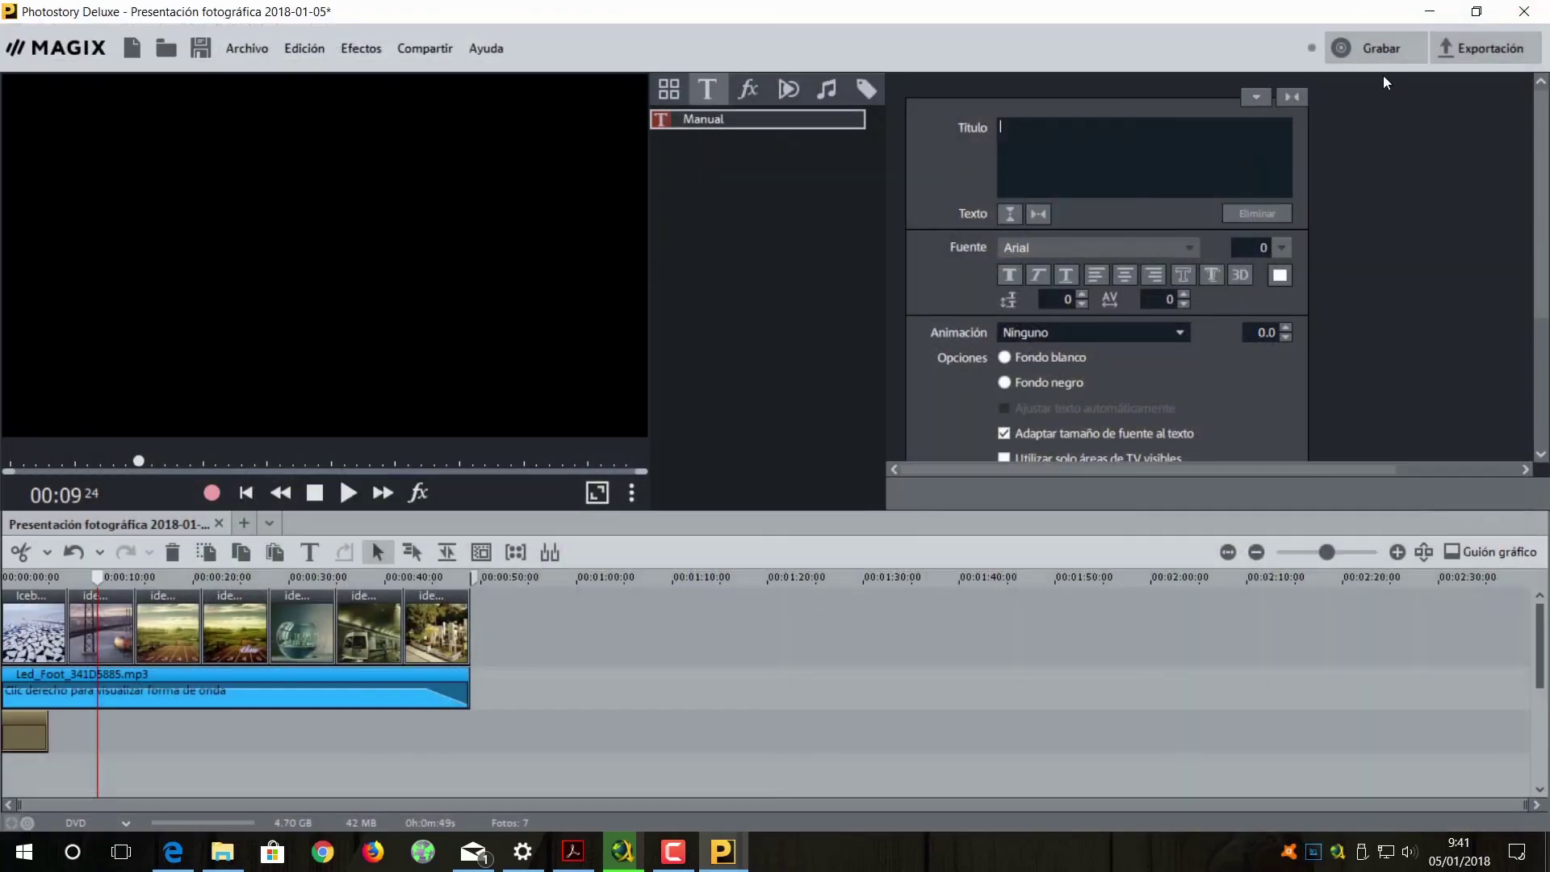